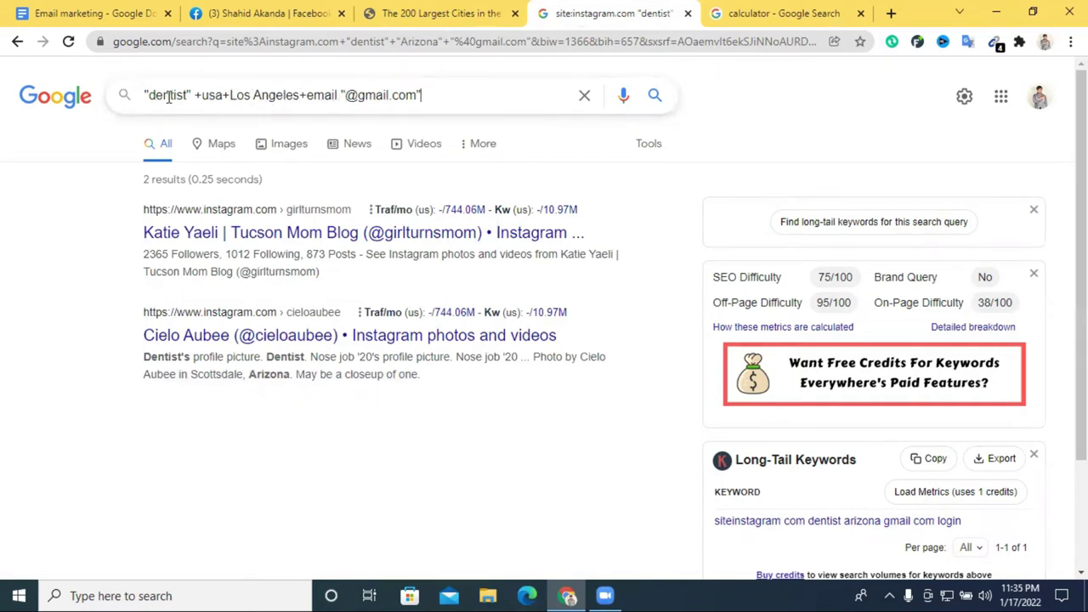
Step: Close the calculator search tab after glancing over the other open tabs
{"action": "left_click", "coordinate": [769, 10]}
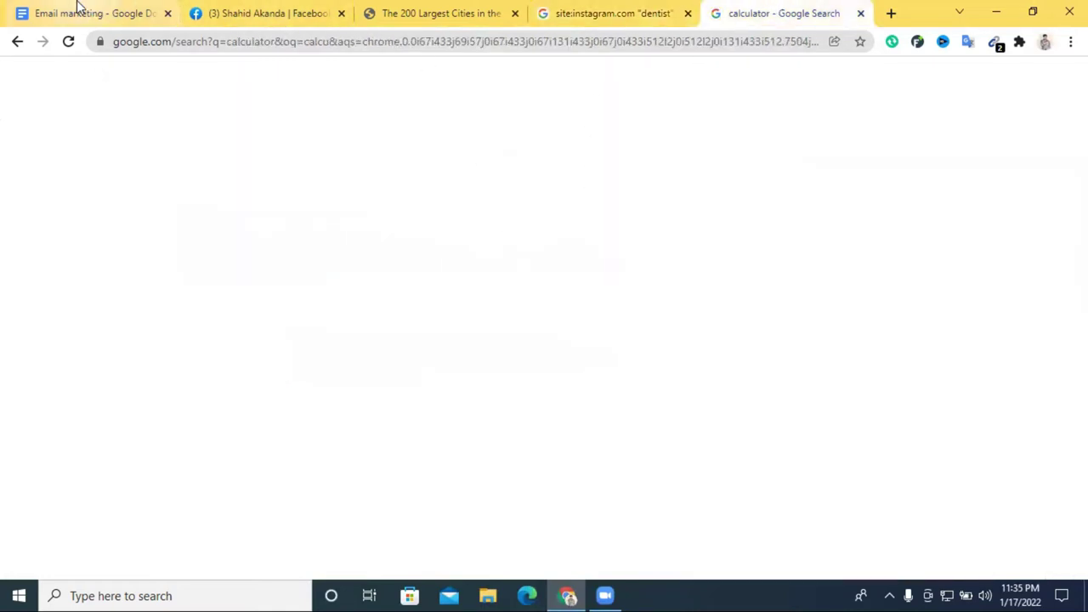
{"action": "left_click", "coordinate": [79, 12]}
{"action": "scroll", "coordinate": [532, 465], "scroll_direction": "down", "scroll_amount": 1}
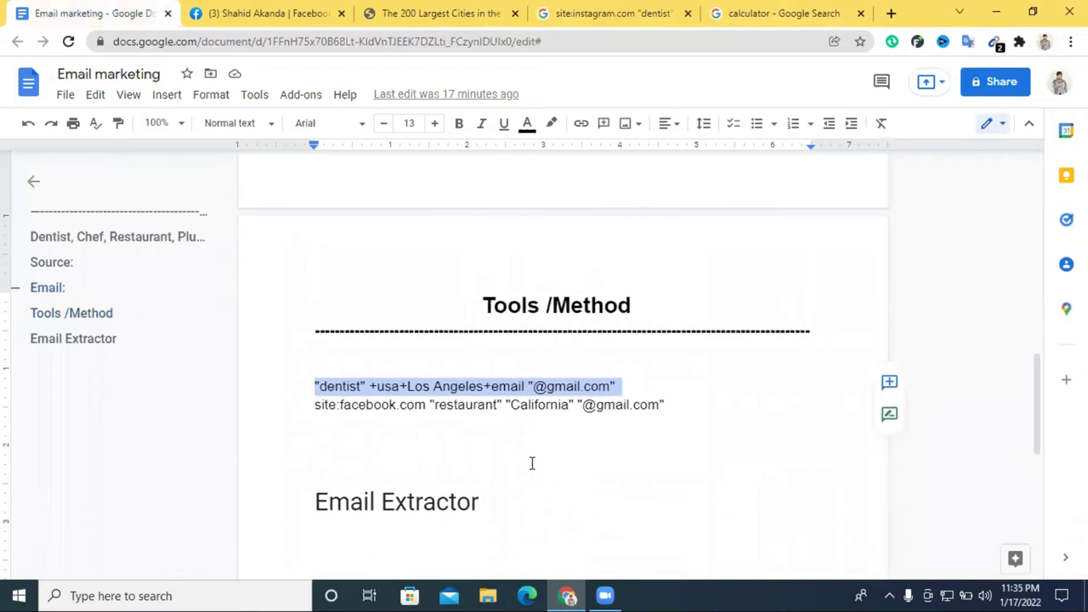
{"action": "left_click", "coordinate": [787, 7]}
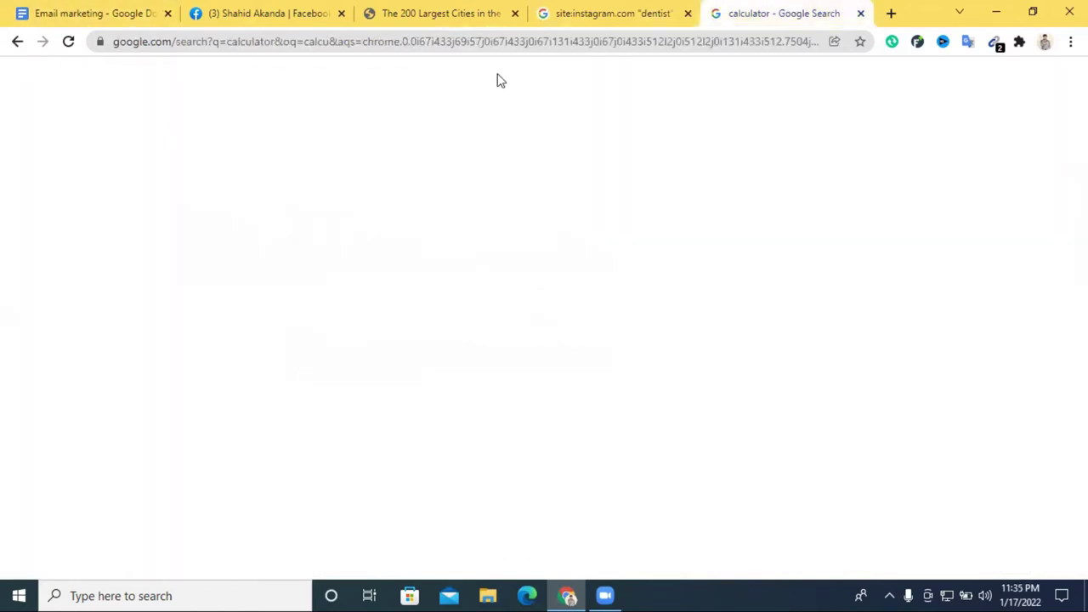
{"action": "left_click", "coordinate": [600, 12]}
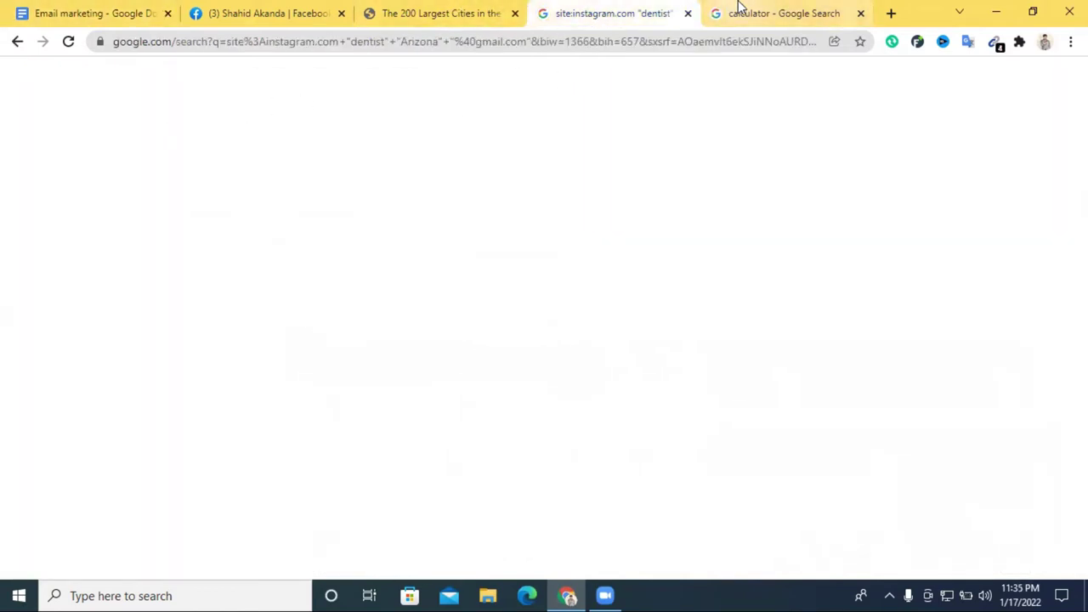
{"action": "left_click", "coordinate": [740, 7]}
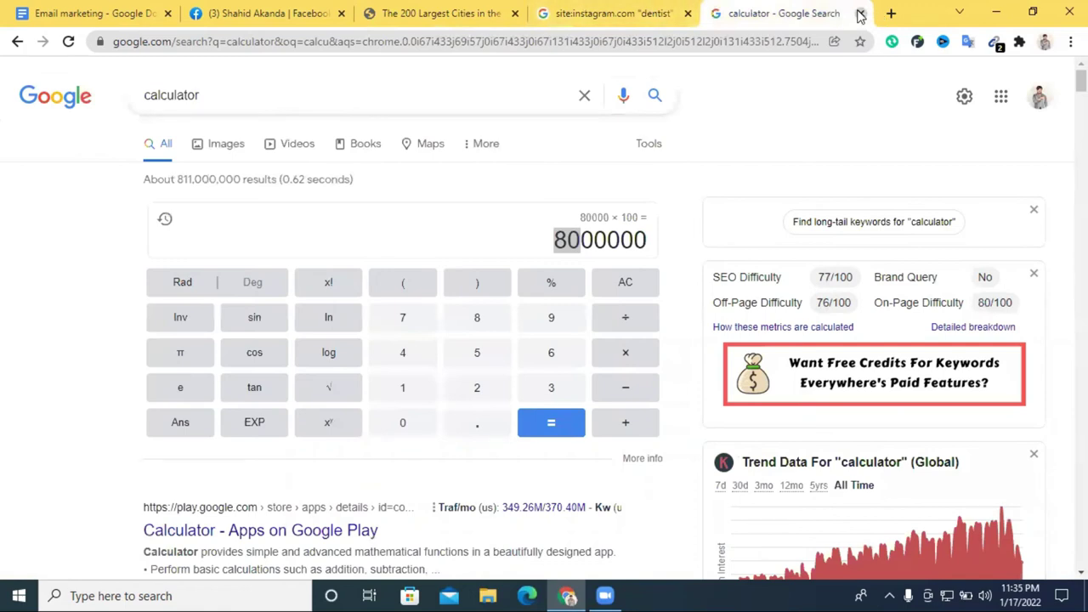
{"action": "left_click", "coordinate": [860, 15]}
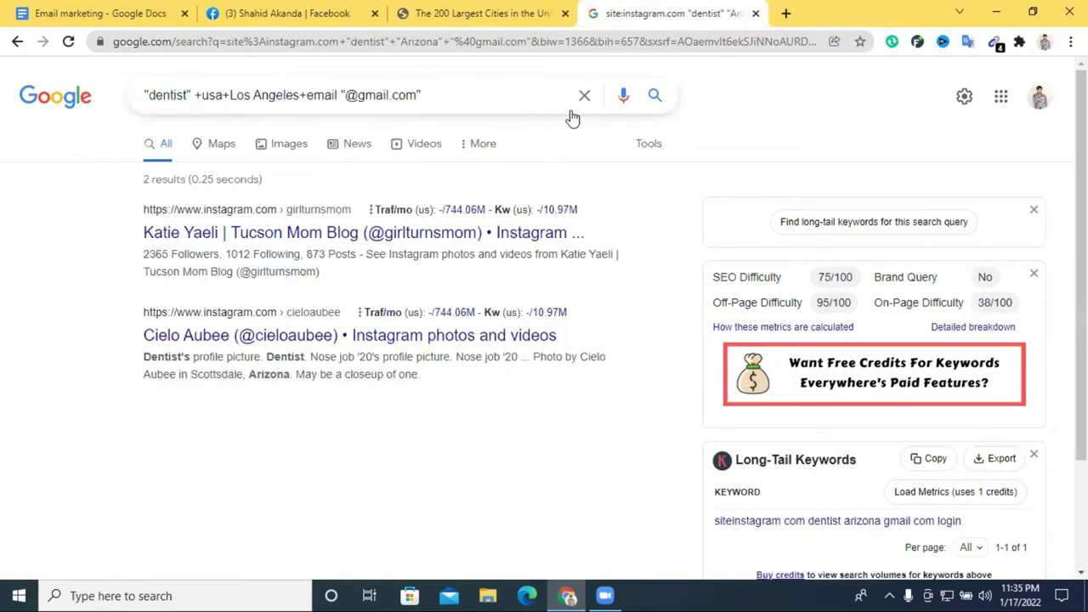
Step: Run the Los Angeles dentist Gmail search and list its 14 extracted email addresses
{"action": "left_click", "coordinate": [657, 96]}
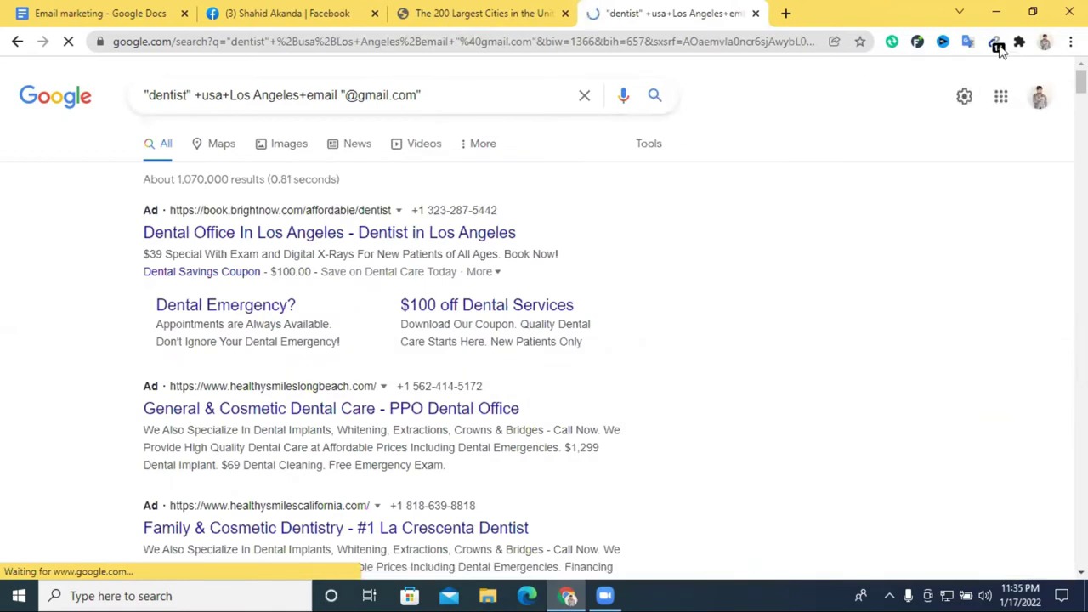
{"action": "scroll", "coordinate": [395, 365], "scroll_direction": "down", "scroll_amount": 4}
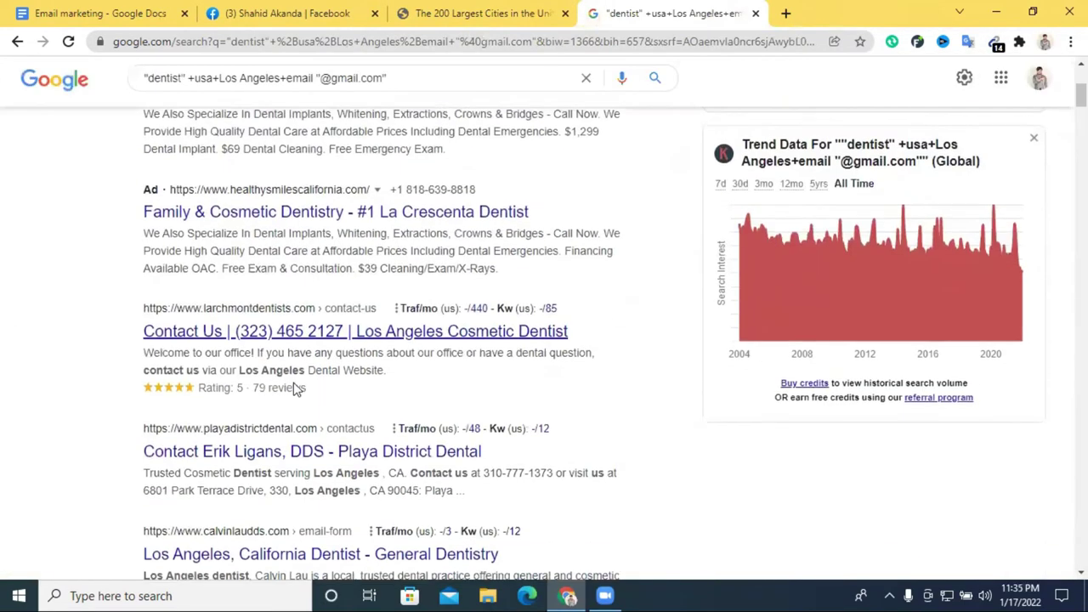
{"action": "scroll", "coordinate": [506, 386], "scroll_direction": "down", "scroll_amount": 20}
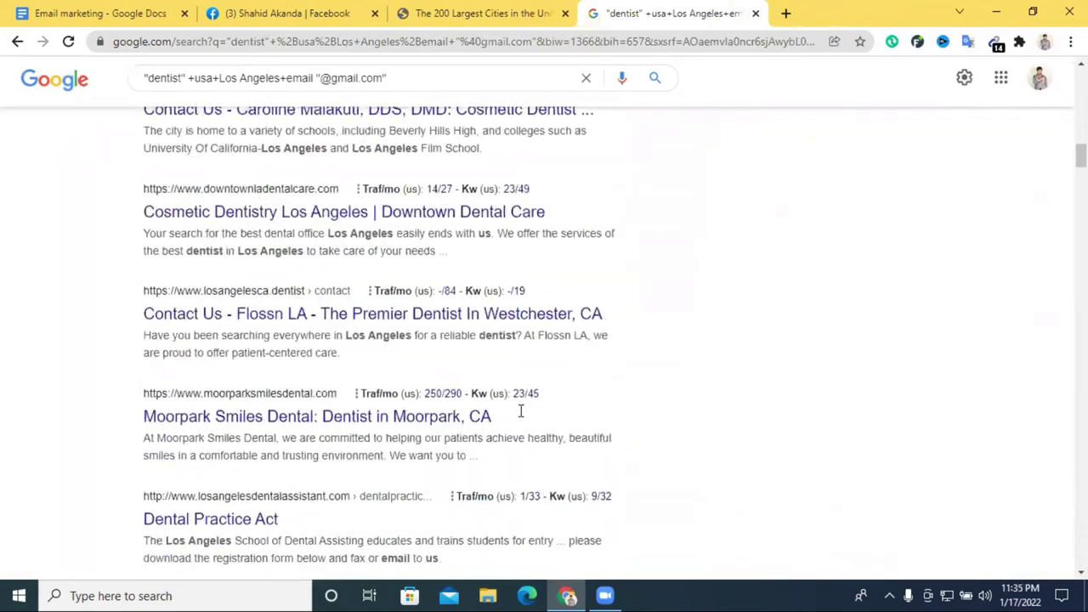
{"action": "scroll", "coordinate": [518, 427], "scroll_direction": "down", "scroll_amount": 20}
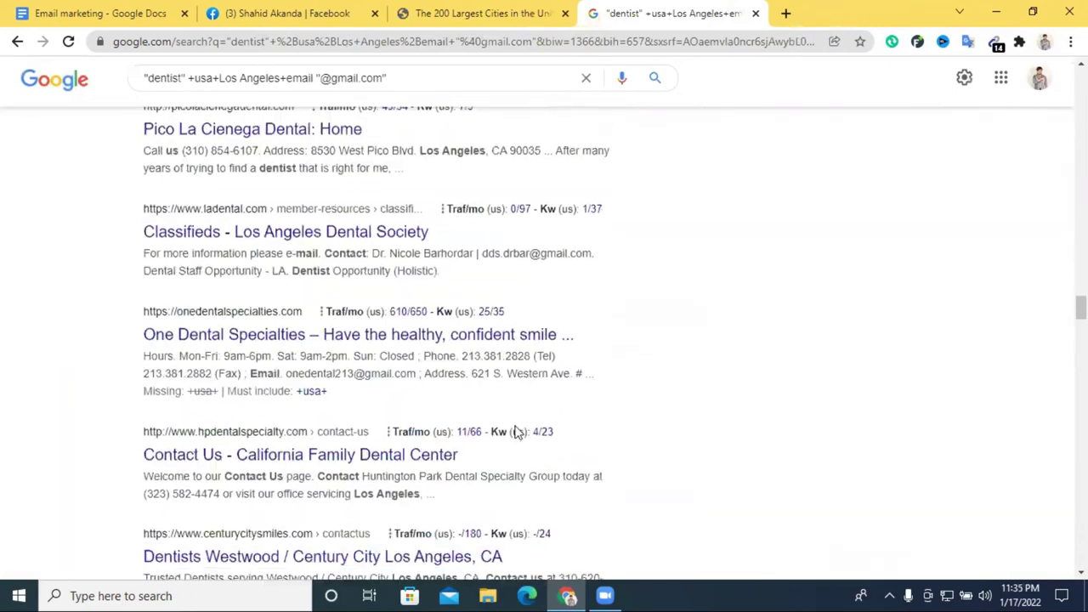
{"action": "scroll", "coordinate": [514, 425], "scroll_direction": "down", "scroll_amount": 20}
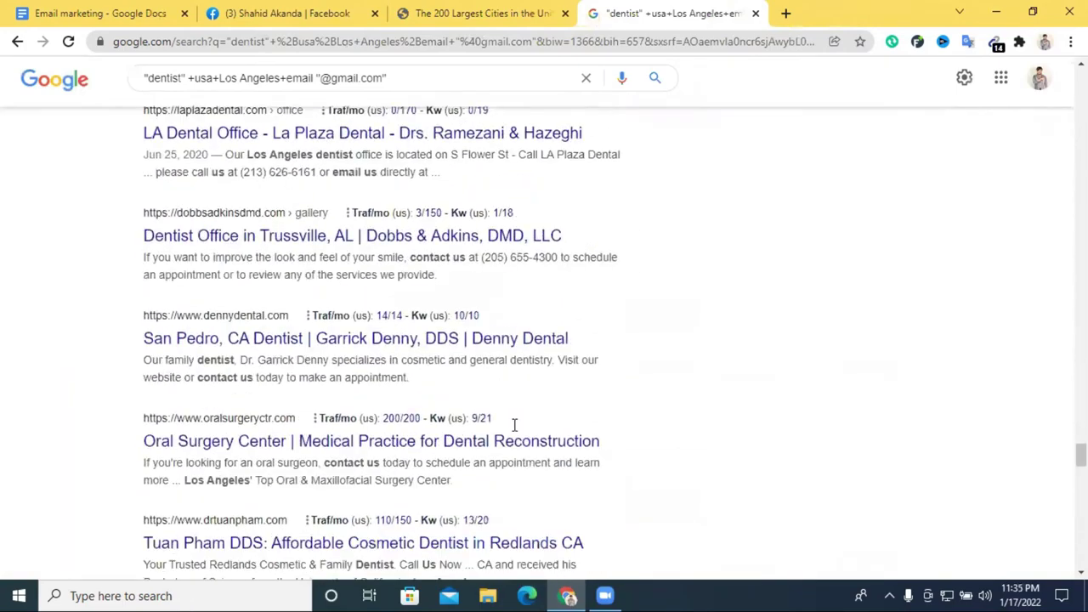
{"action": "scroll", "coordinate": [513, 427], "scroll_direction": "down", "scroll_amount": 15}
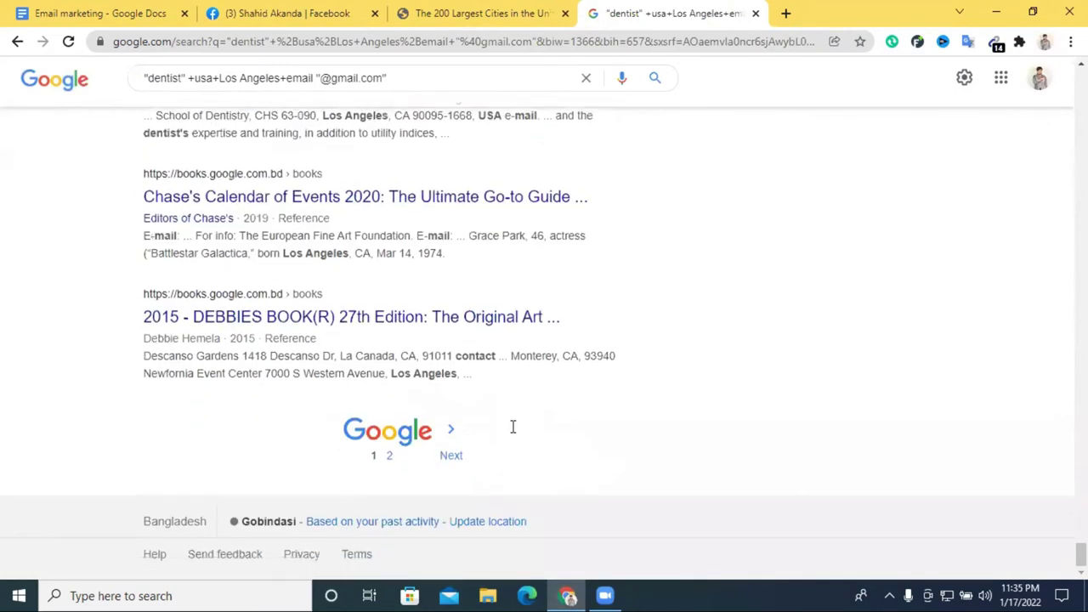
{"action": "left_click", "coordinate": [997, 44]}
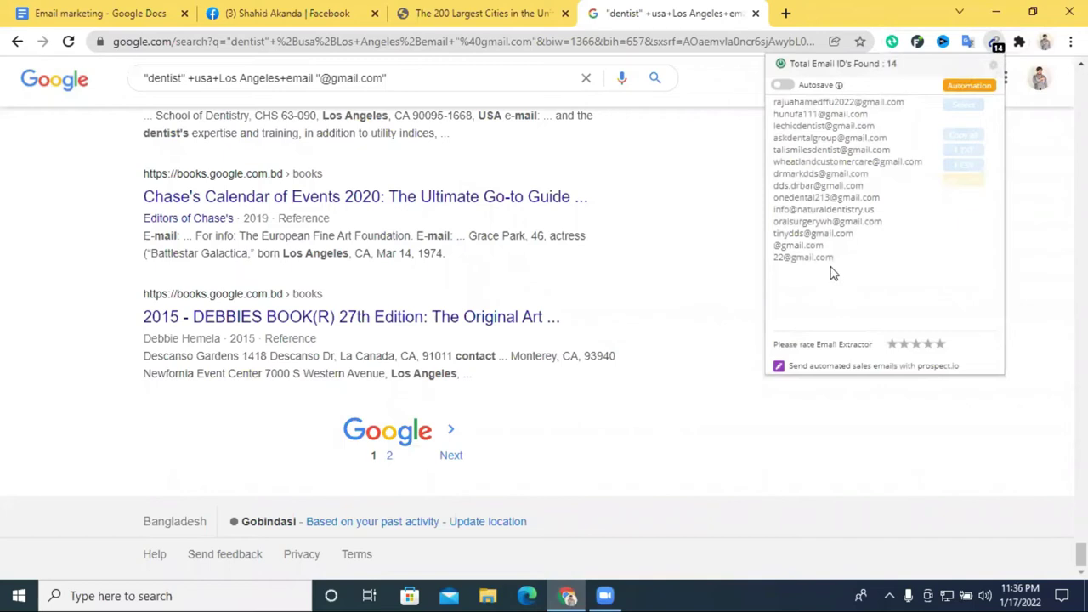
Step: Copy the extracted dentist addresses from the third one down to the last
{"action": "left_click_drag", "start_coordinate": [833, 262], "coordinate": [774, 132]}
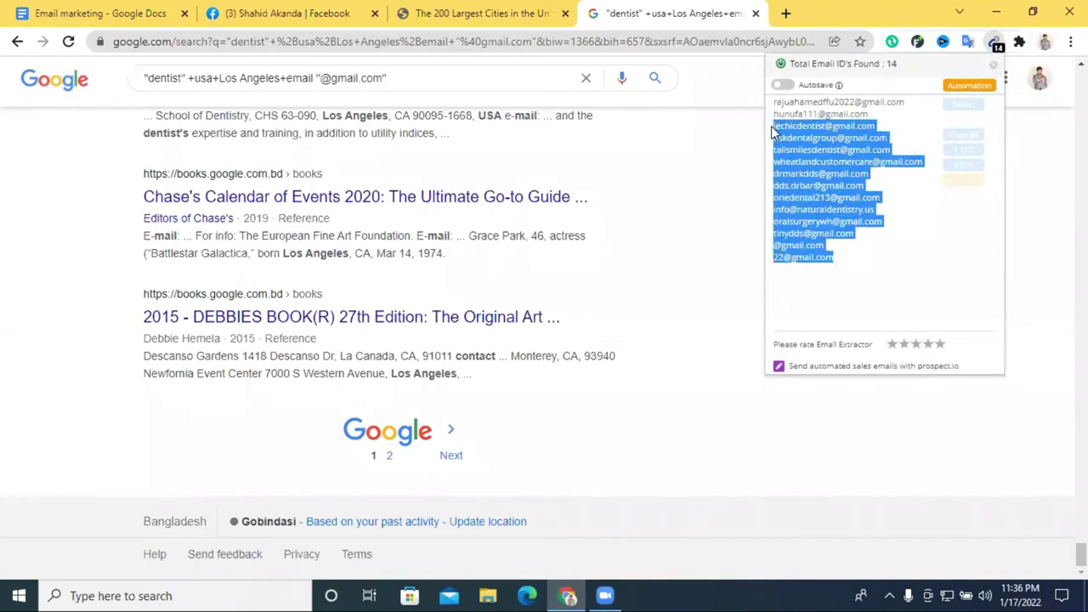
{"action": "right_click", "coordinate": [815, 138]}
{"action": "left_click", "coordinate": [817, 148]}
{"action": "right_click", "coordinate": [816, 150]}
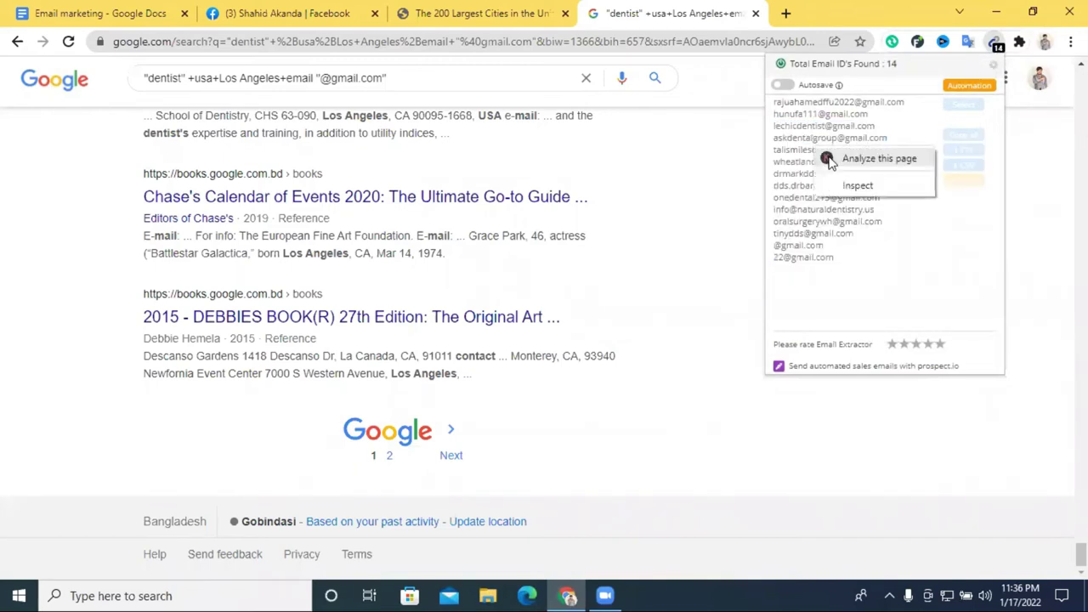
{"action": "left_click", "coordinate": [852, 279]}
{"action": "left_click_drag", "start_coordinate": [834, 259], "coordinate": [776, 125]}
{"action": "right_click", "coordinate": [808, 135]}
{"action": "left_click", "coordinate": [841, 144]}
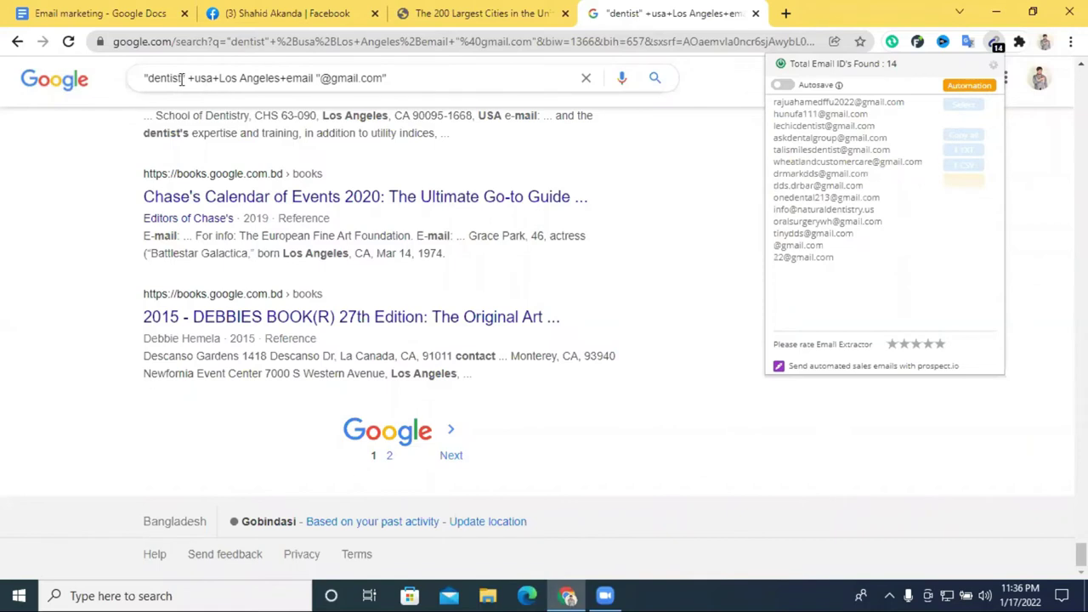
Step: Close the extractor list, minimise Chrome, and select the raju file on the desktop
{"action": "left_click", "coordinate": [995, 7]}
{"action": "left_click", "coordinate": [995, 7]}
{"action": "left_click", "coordinate": [456, 196]}
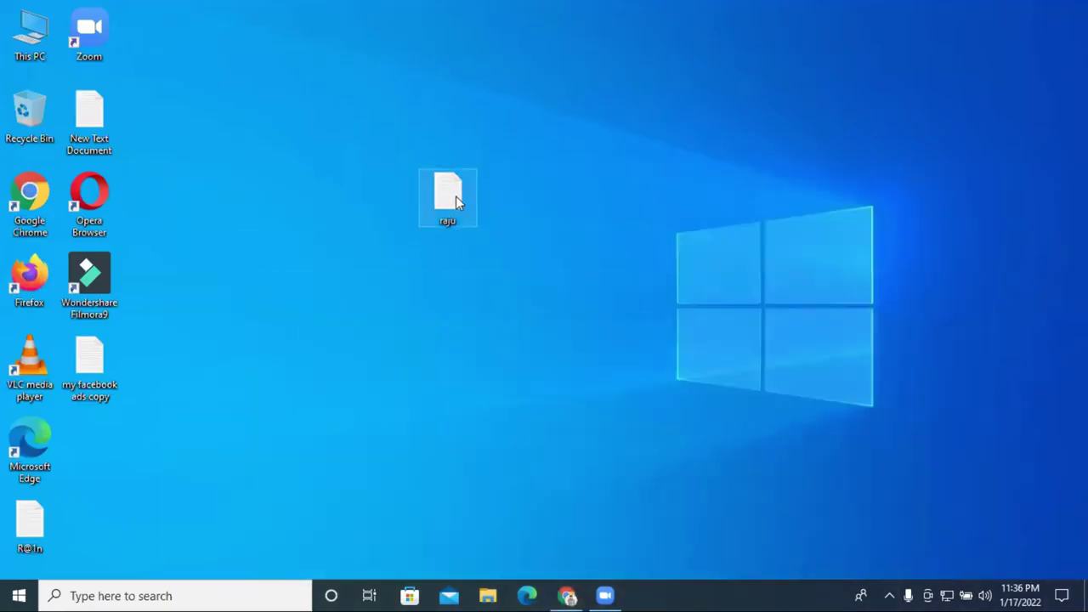
Step: Paste the new addresses into raju, delete the old text and upgrade line, and minimise it
{"action": "double_click", "coordinate": [456, 195]}
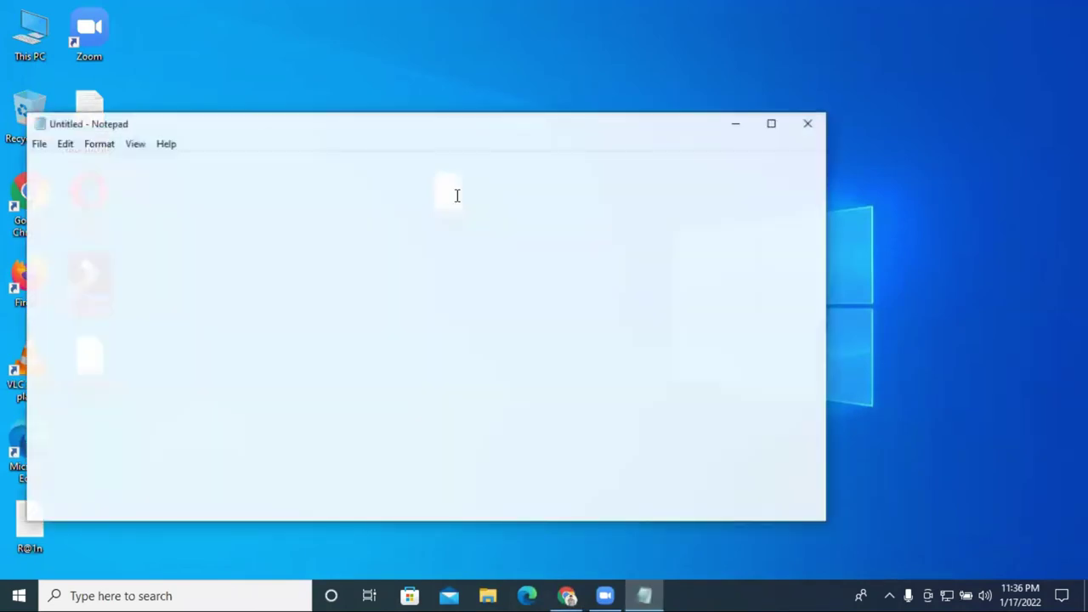
{"action": "key", "text": "ctrl+v"}
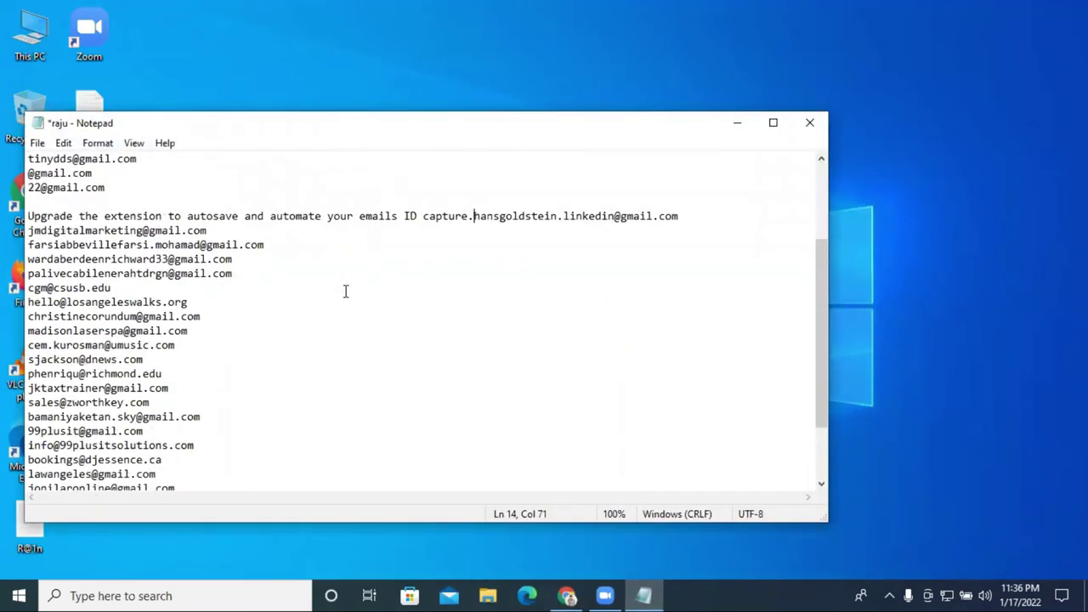
{"action": "scroll", "coordinate": [248, 452], "scroll_direction": "down", "scroll_amount": 2}
{"action": "left_click_drag", "start_coordinate": [192, 463], "coordinate": [28, 162]}
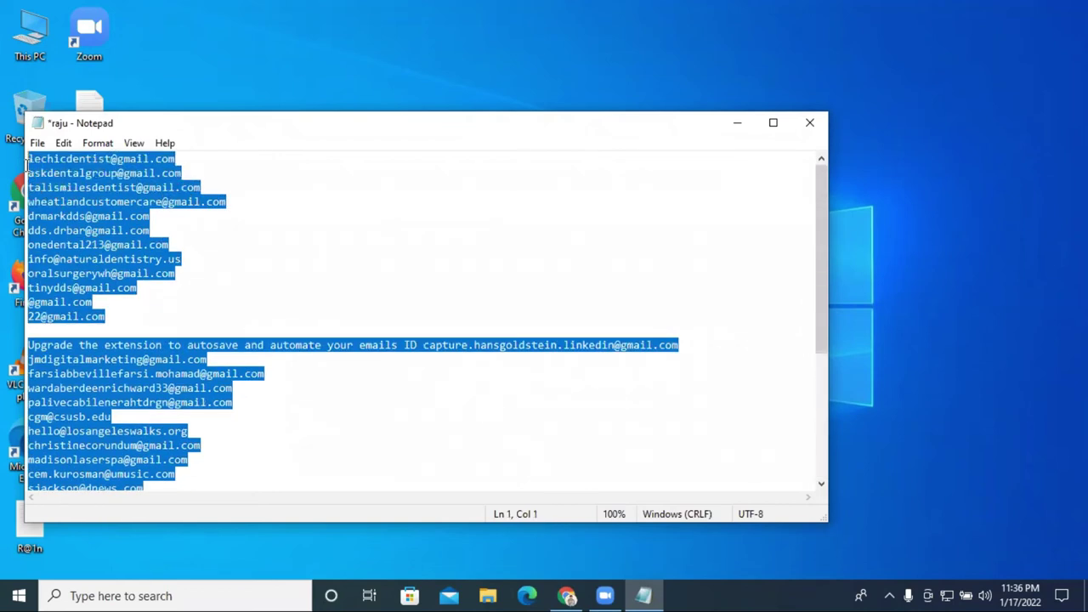
{"action": "key", "text": "ctrl+z"}
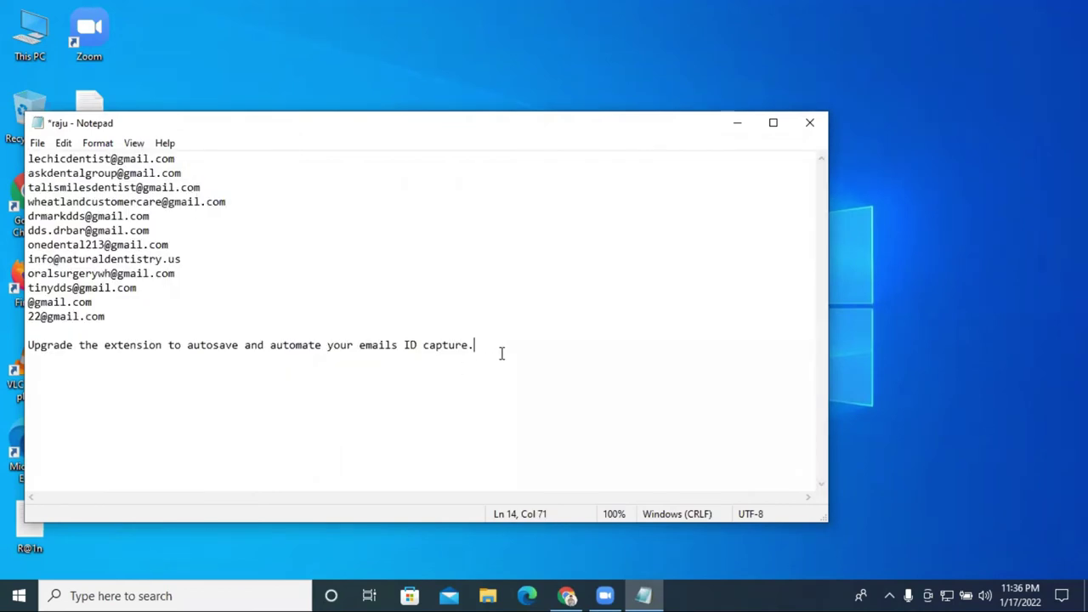
{"action": "left_click", "coordinate": [23, 346], "text": "shift"}
{"action": "key", "text": "Delete"}
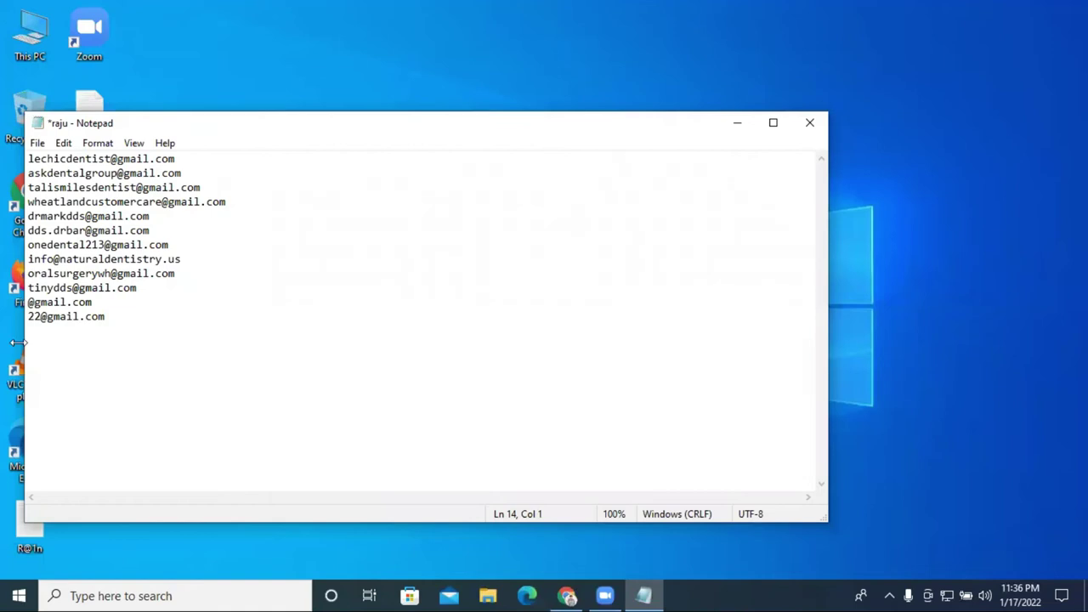
{"action": "left_click", "coordinate": [736, 123]}
{"action": "right_click", "coordinate": [586, 61]}
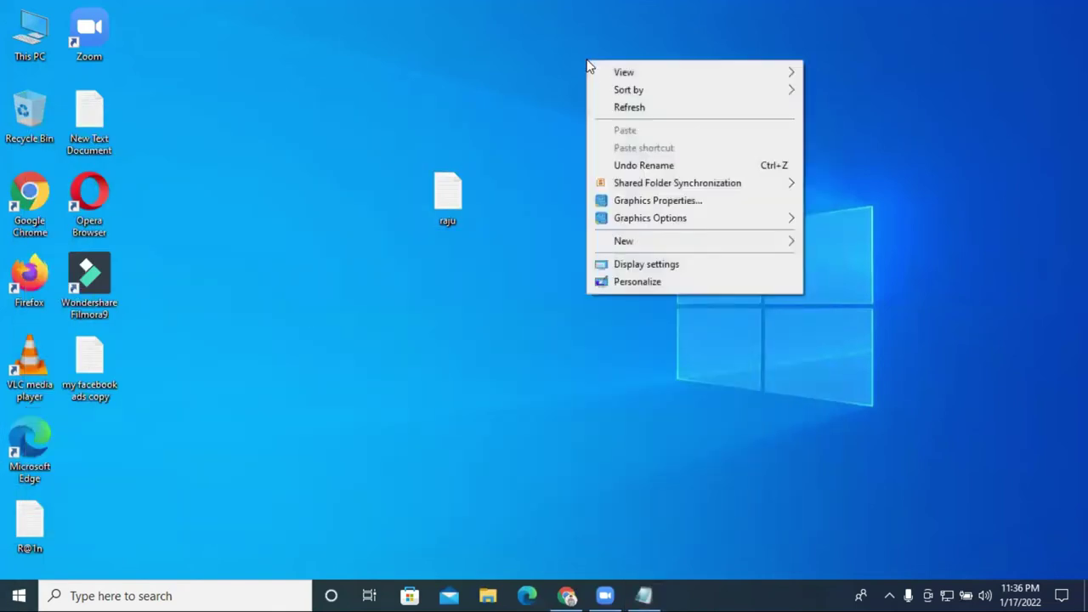
Step: Launch a blank Excel Book1 workbook from the Start search and maximise its window
{"action": "mouse_move", "coordinate": [649, 240]}
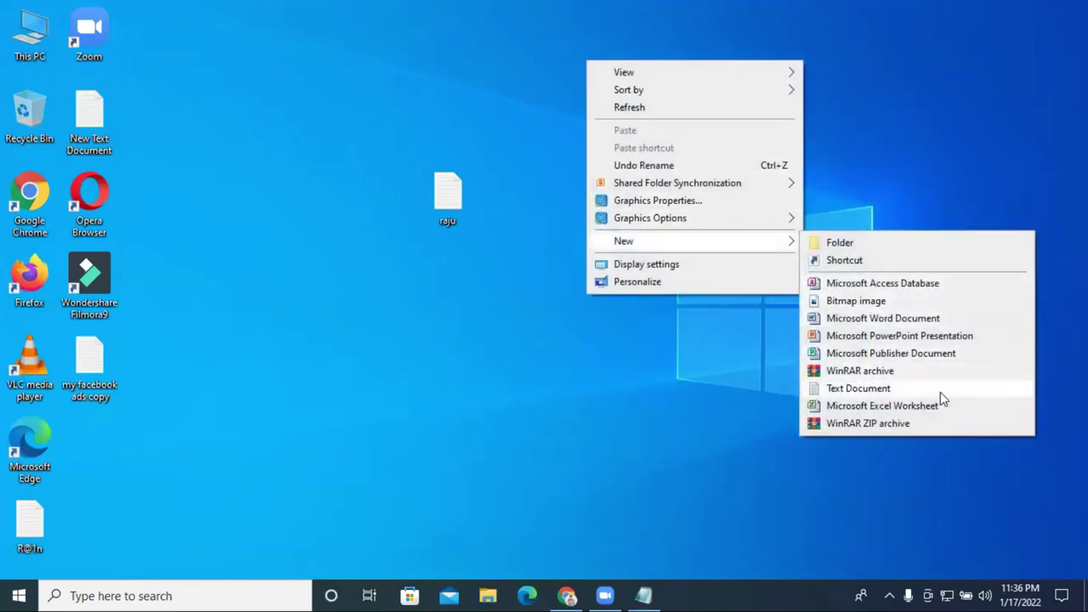
{"action": "left_click", "coordinate": [478, 369]}
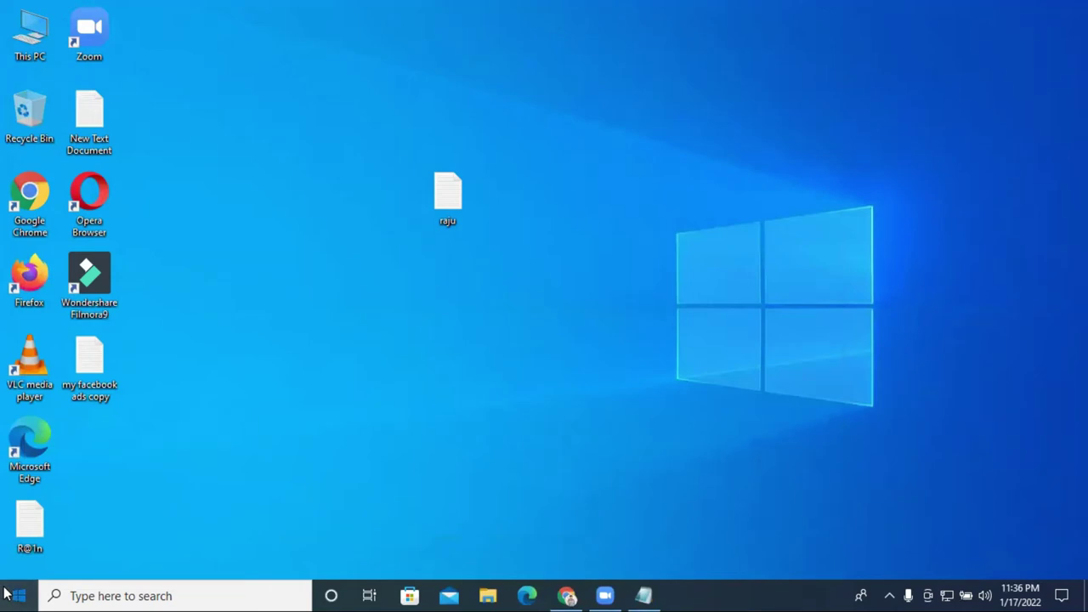
{"action": "left_click", "coordinate": [9, 593]}
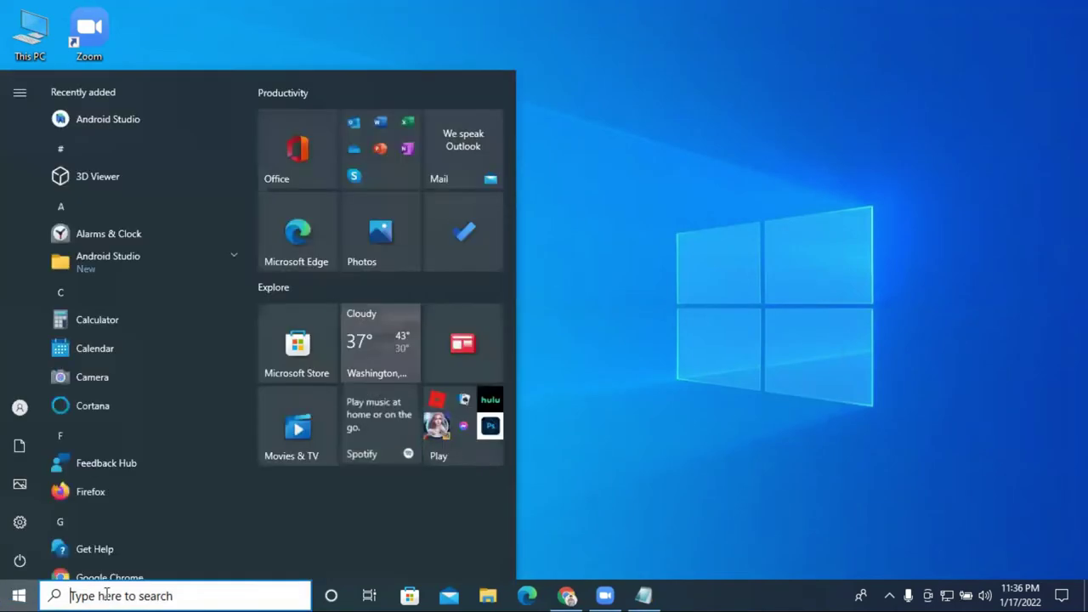
{"action": "left_click", "coordinate": [108, 593]}
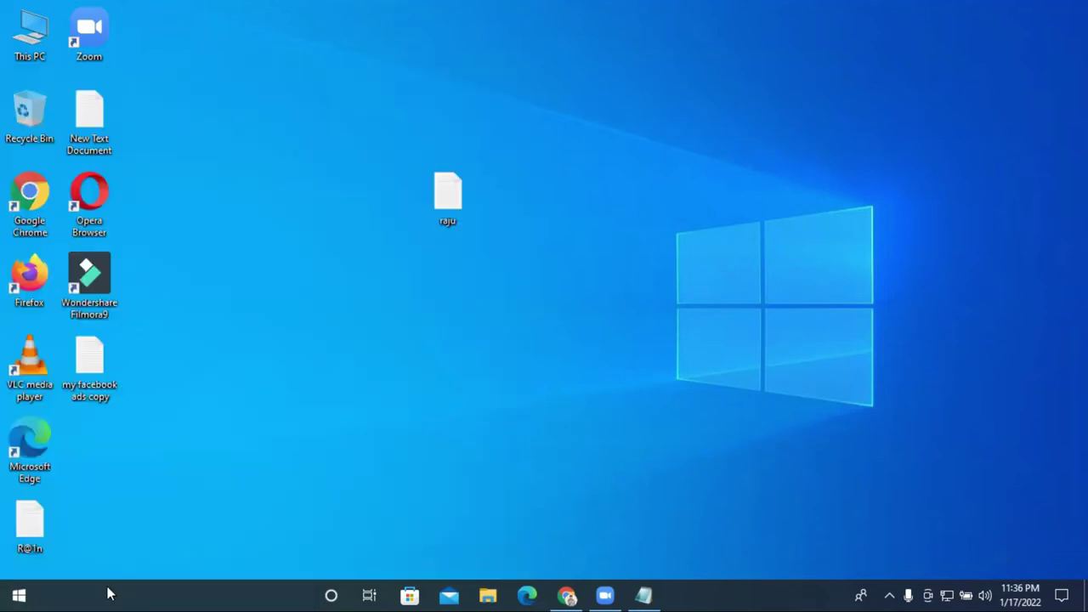
{"action": "key", "text": "super"}
{"action": "type", "text": "e"}
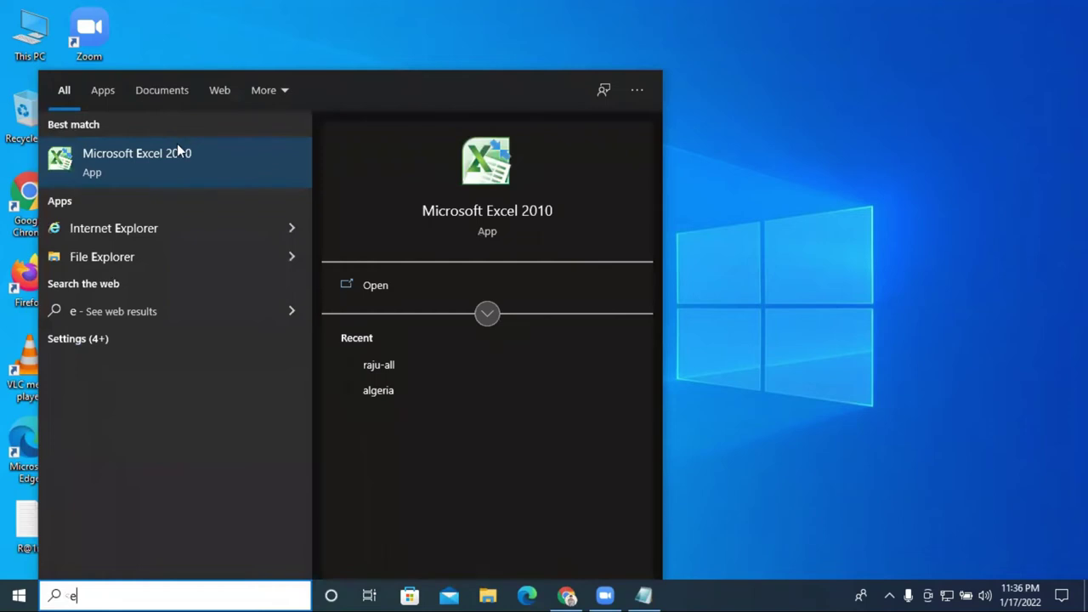
{"action": "left_click", "coordinate": [678, 243]}
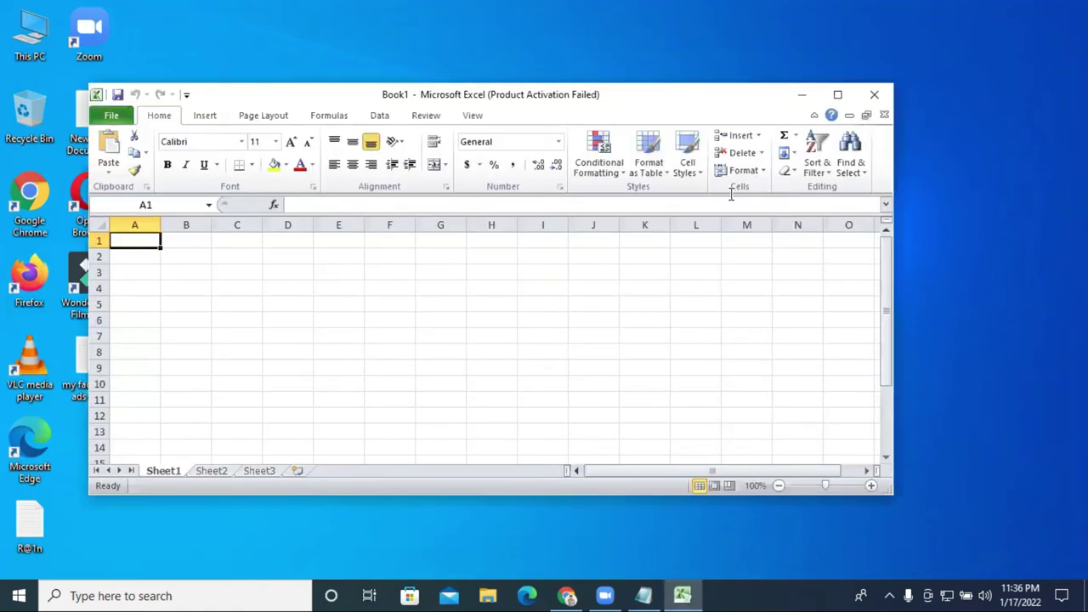
{"action": "left_click", "coordinate": [836, 94]}
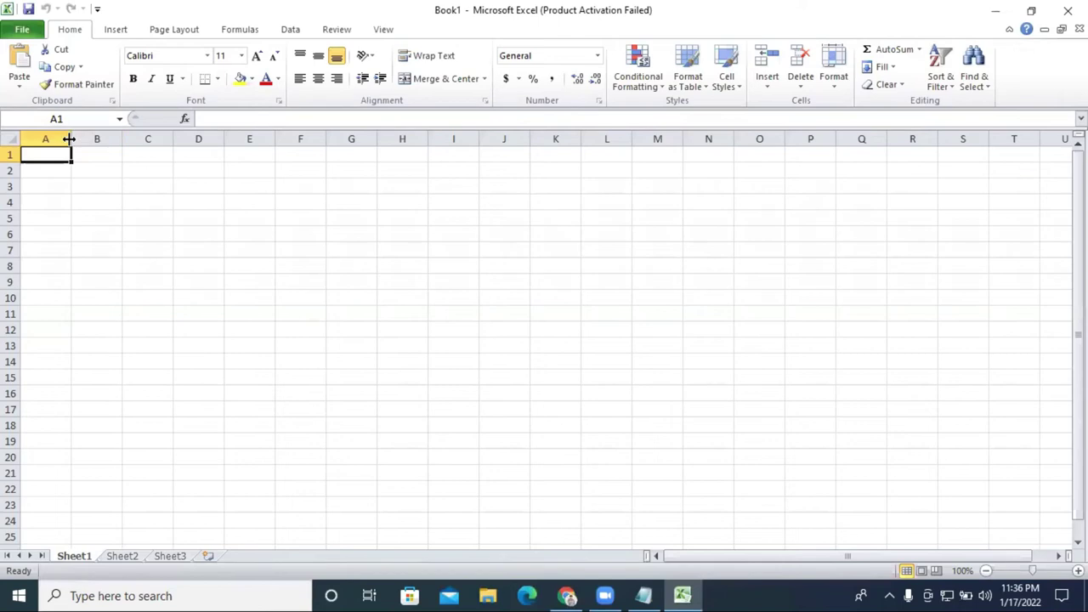
Step: Paste the email list into a widened column A and delete the upgrade message in A14
{"action": "left_click_drag", "start_coordinate": [114, 142], "coordinate": [388, 142]}
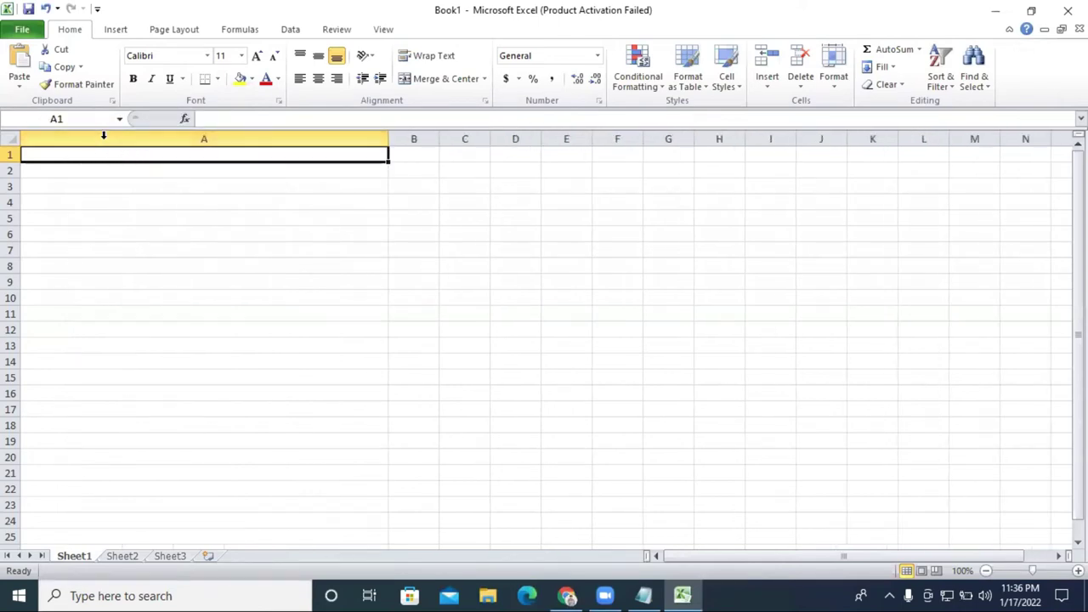
{"action": "left_click", "coordinate": [104, 141]}
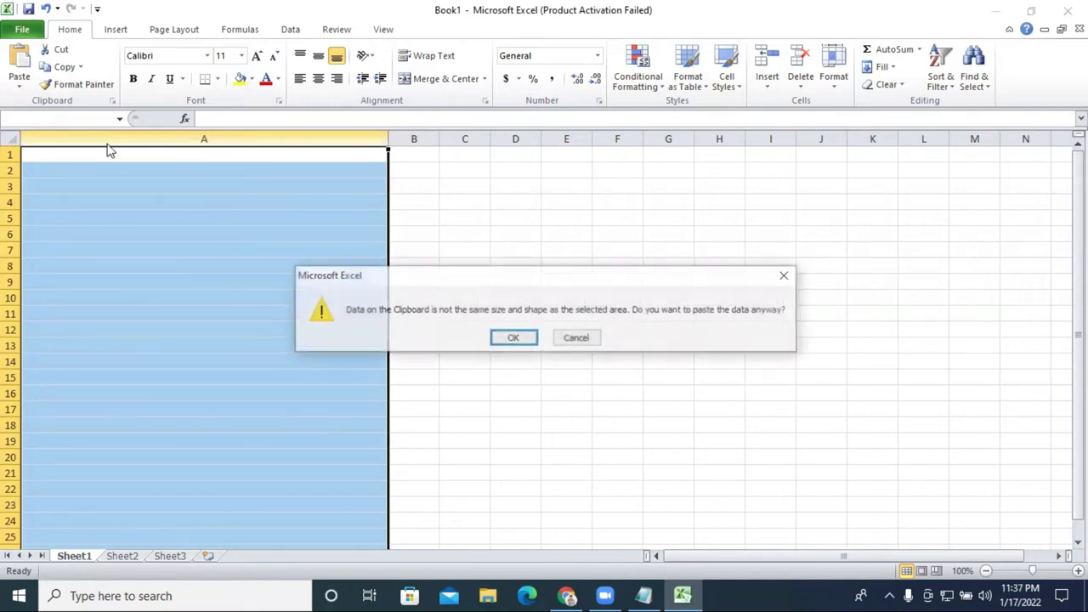
{"action": "left_click", "coordinate": [514, 338]}
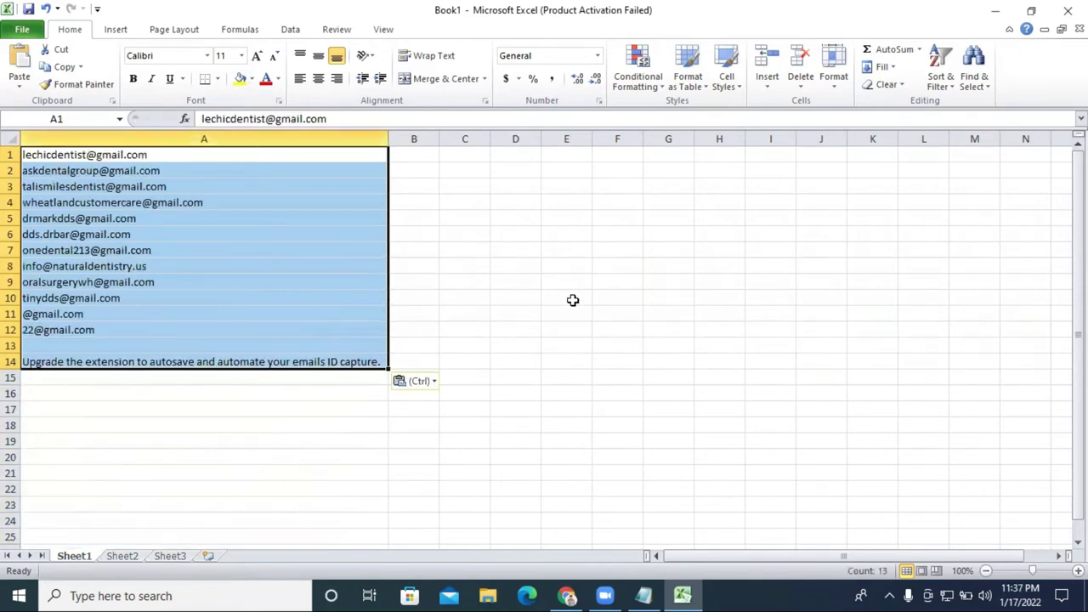
{"action": "left_click", "coordinate": [573, 300]}
{"action": "left_click", "coordinate": [254, 361]}
{"action": "double_click", "coordinate": [252, 361]}
{"action": "double_click", "coordinate": [252, 362]}
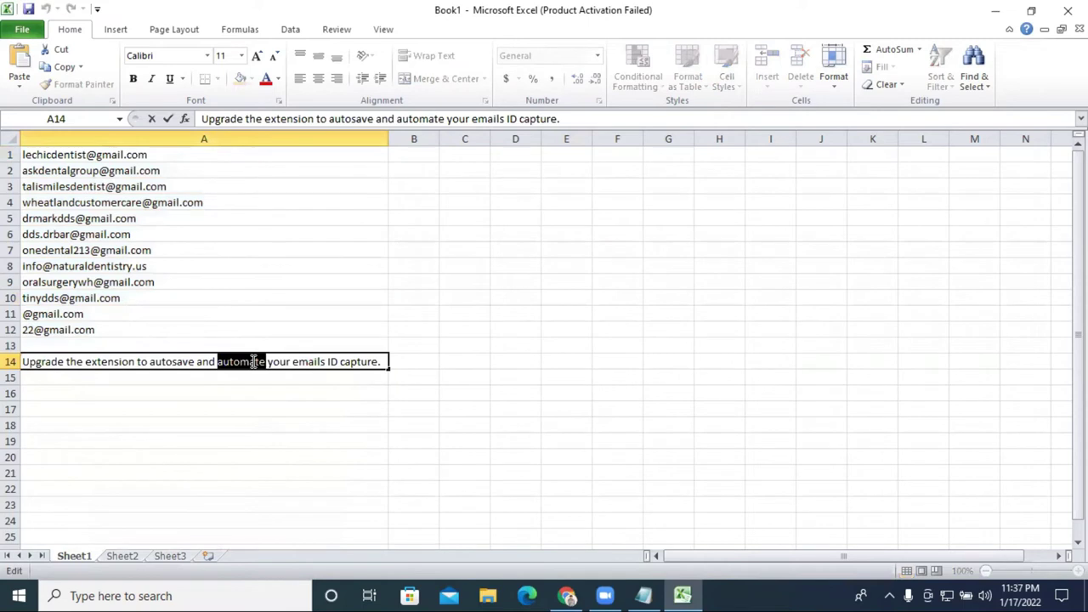
{"action": "double_click", "coordinate": [253, 361]}
{"action": "double_click", "coordinate": [253, 361]}
{"action": "left_click_drag", "start_coordinate": [374, 362], "coordinate": [17, 361]}
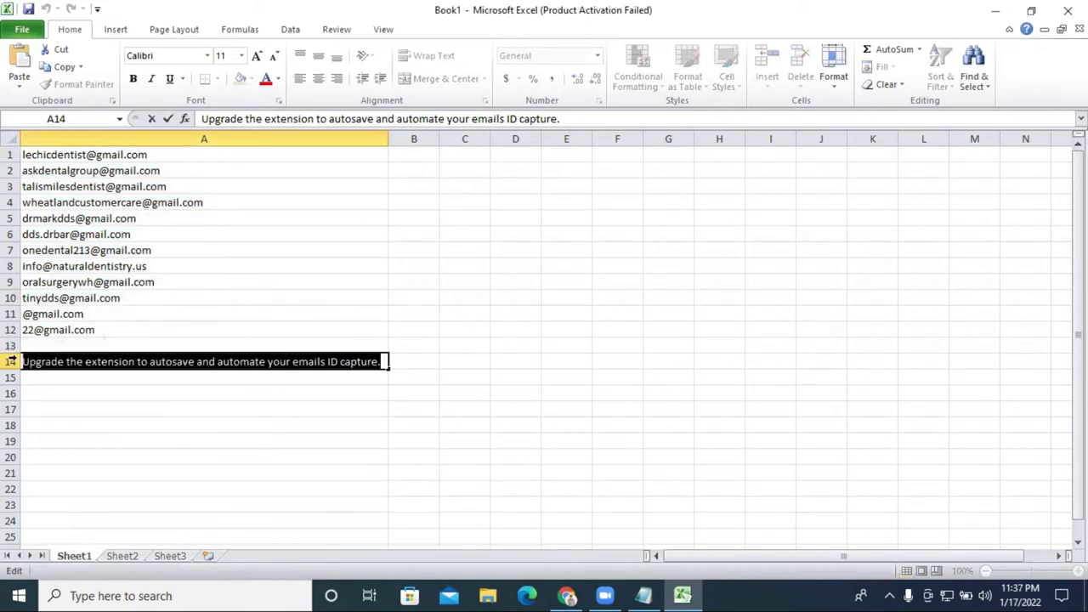
{"action": "key", "text": "BackSpace"}
Step: Close Excel without saving, open the raju file, and return to the Chrome search results
{"action": "left_click", "coordinate": [1068, 10]}
{"action": "left_click", "coordinate": [539, 316]}
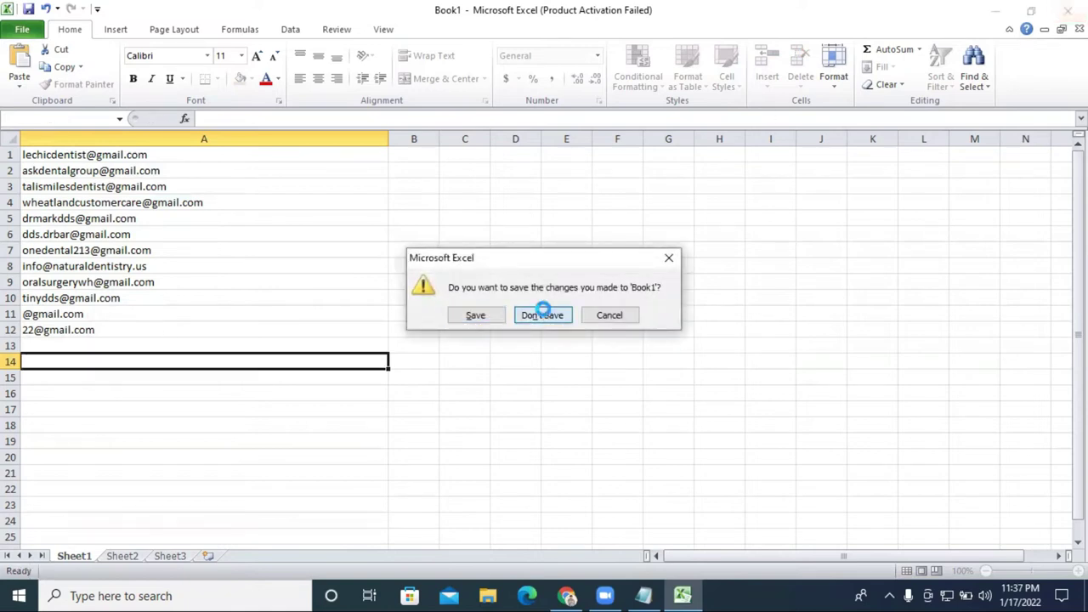
{"action": "double_click", "coordinate": [459, 201]}
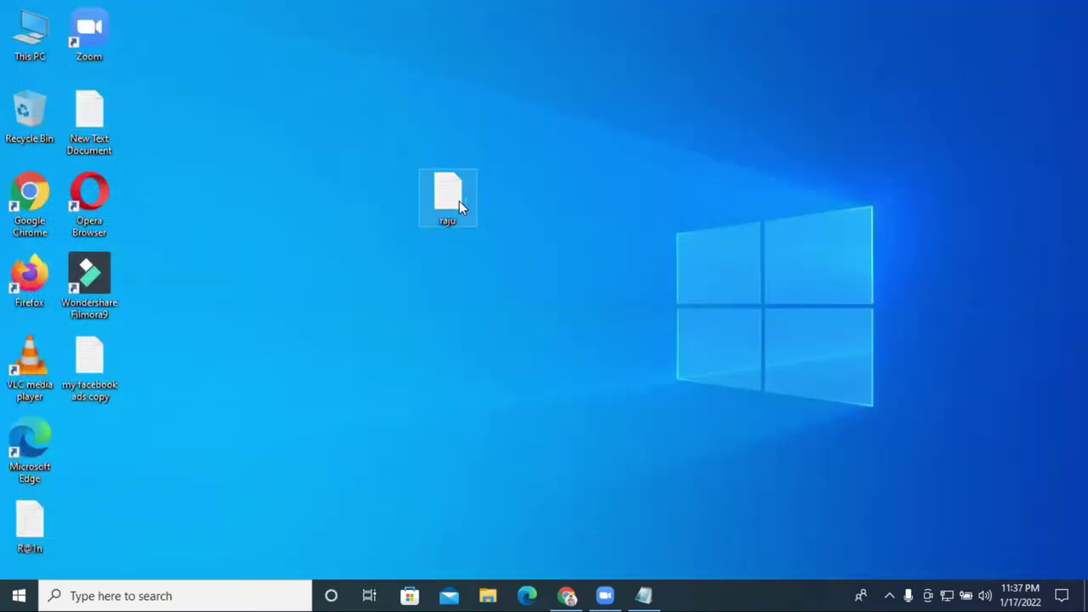
{"action": "scroll", "coordinate": [120, 253], "scroll_direction": "down", "scroll_amount": 1}
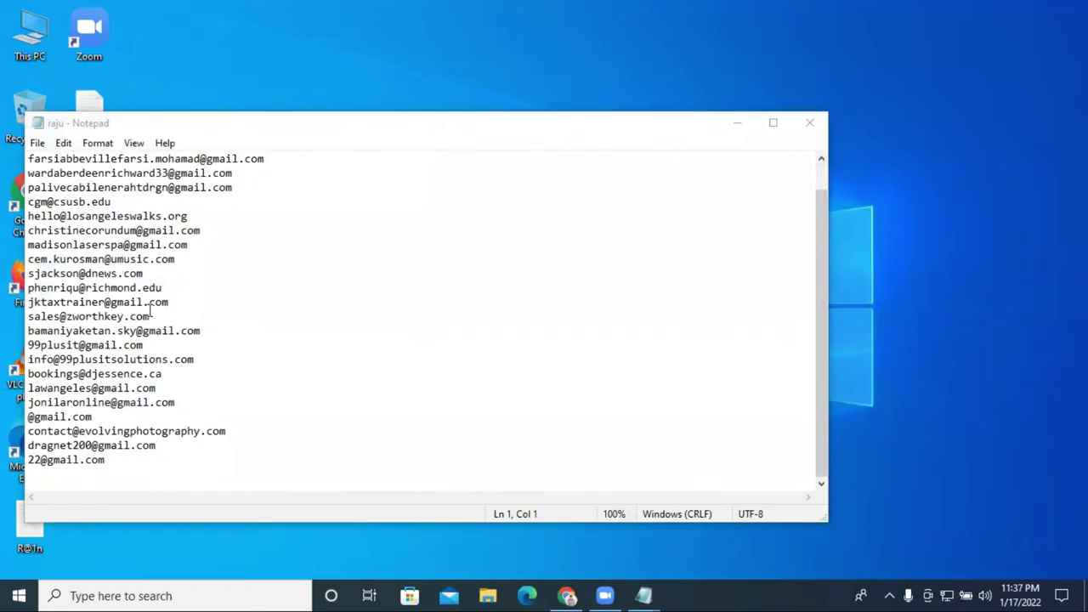
{"action": "scroll", "coordinate": [151, 314], "scroll_direction": "up", "scroll_amount": 1}
{"action": "scroll", "coordinate": [151, 314], "scroll_direction": "down", "scroll_amount": 1}
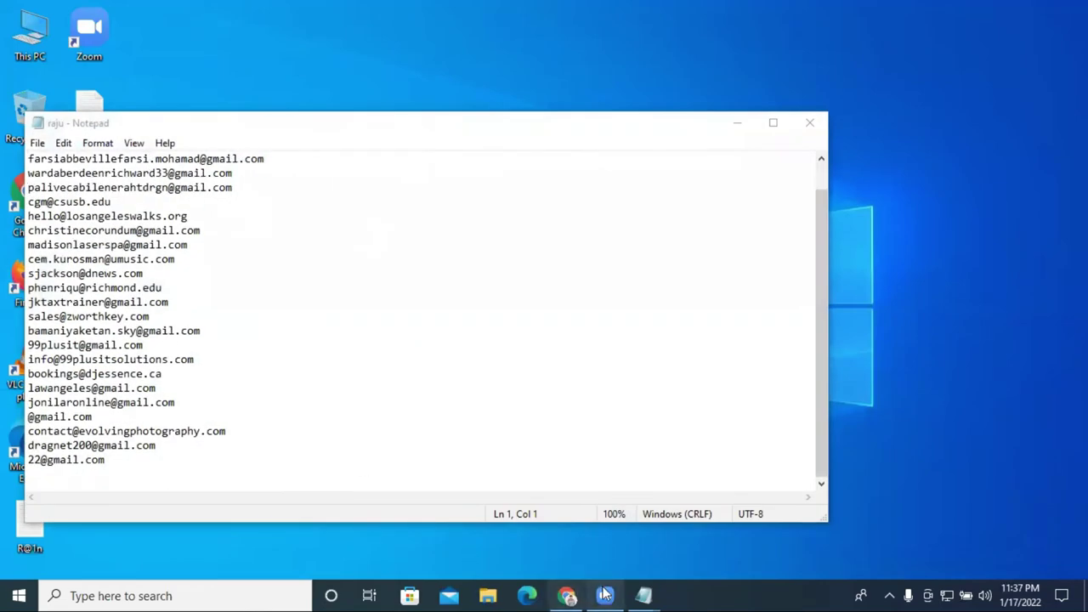
{"action": "left_click", "coordinate": [567, 595]}
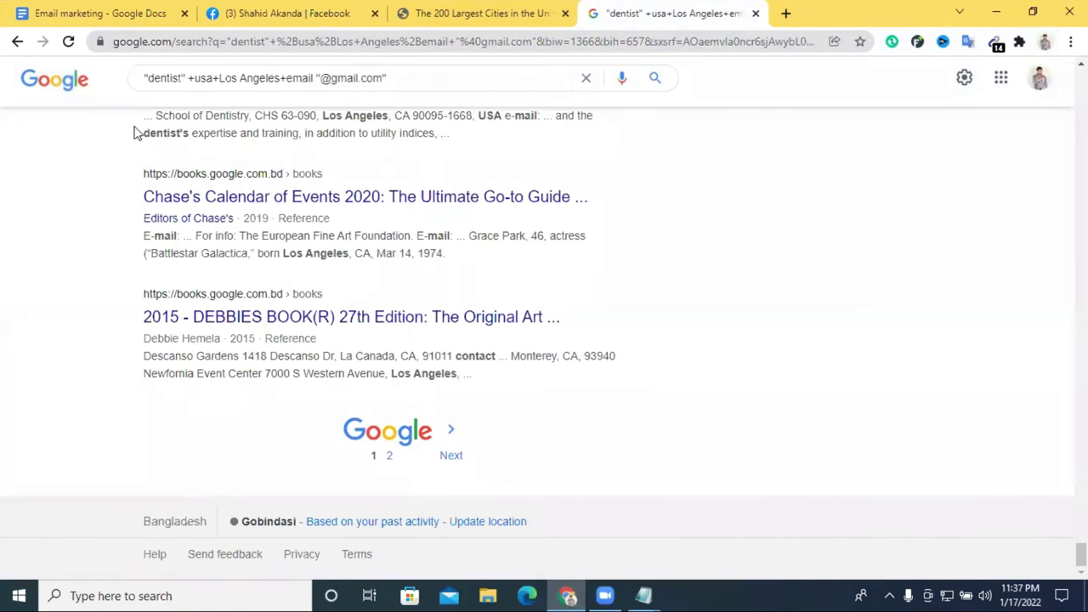
{"action": "scroll", "coordinate": [371, 311], "scroll_direction": "up", "scroll_amount": 15}
{"action": "scroll", "coordinate": [418, 269], "scroll_direction": "up", "scroll_amount": 1}
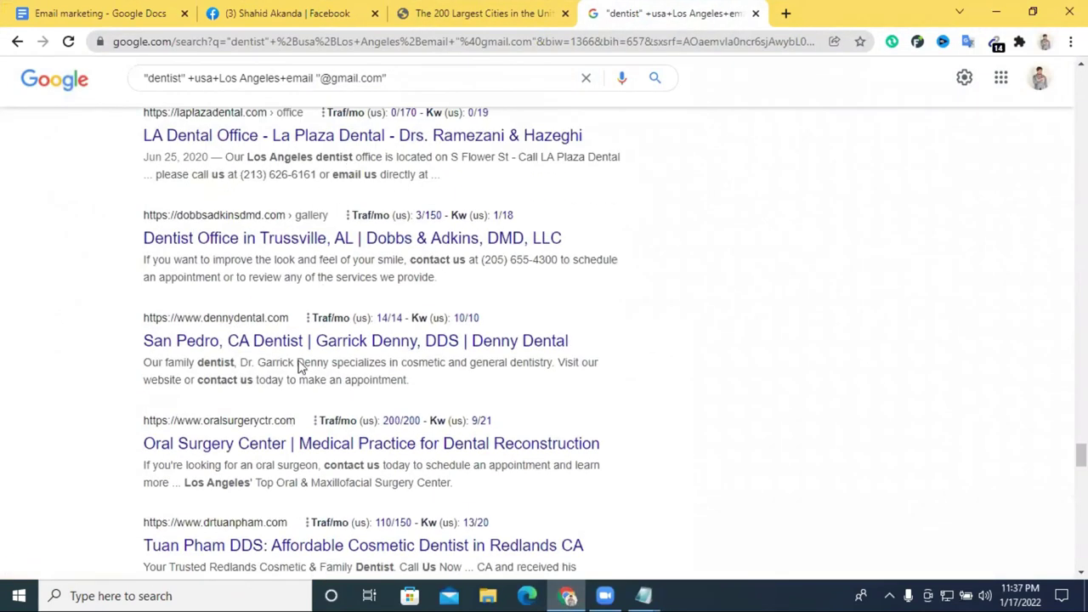
{"action": "scroll", "coordinate": [299, 366], "scroll_direction": "up", "scroll_amount": 4}
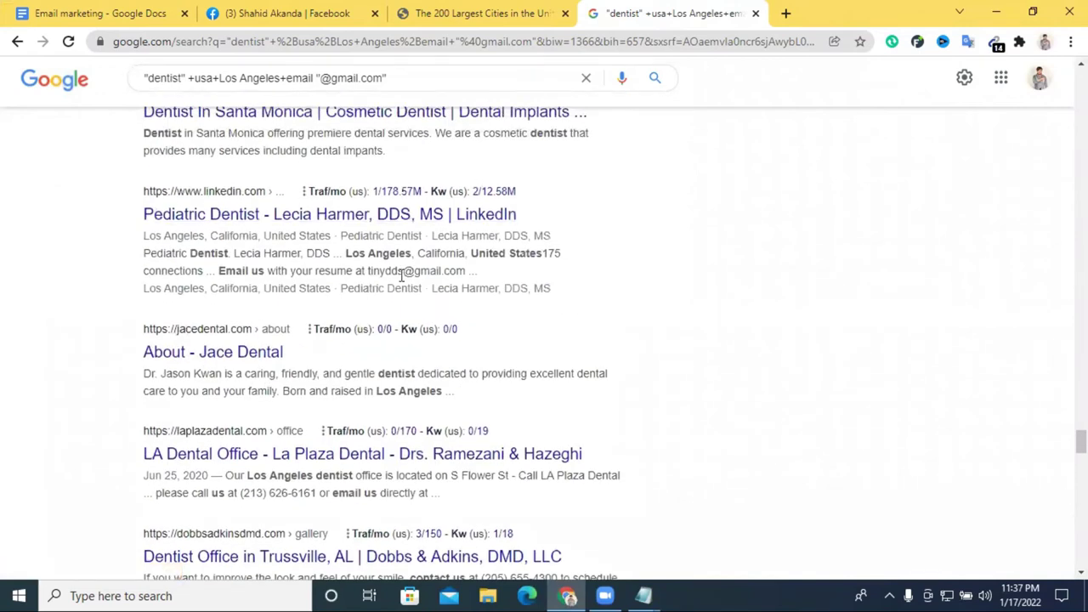
{"action": "scroll", "coordinate": [401, 274], "scroll_direction": "up", "scroll_amount": 5}
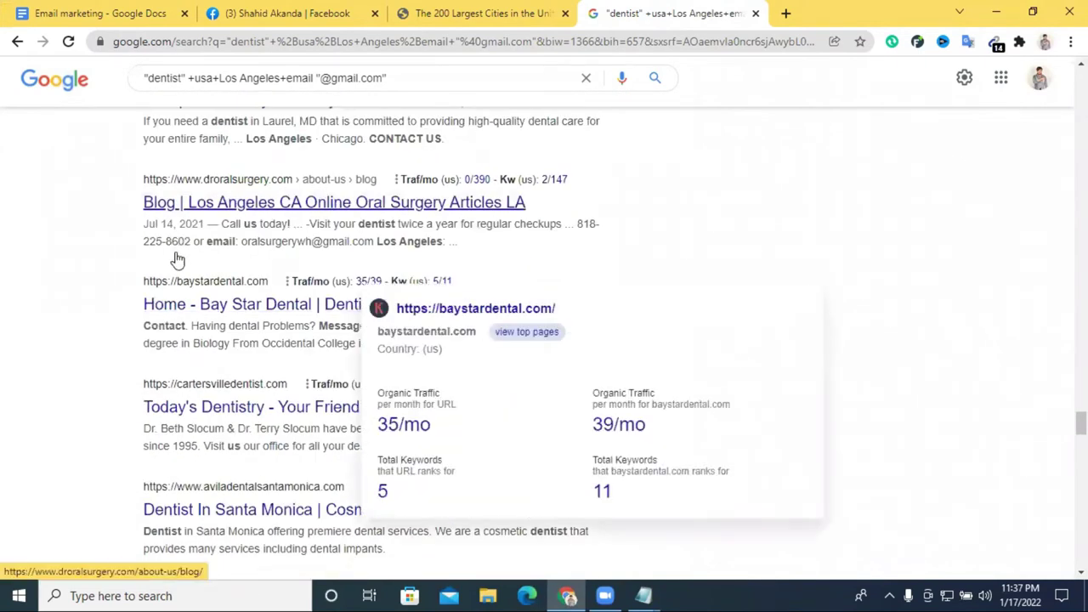
{"action": "scroll", "coordinate": [289, 315], "scroll_direction": "up", "scroll_amount": 5}
{"action": "scroll", "coordinate": [289, 316], "scroll_direction": "up", "scroll_amount": 20}
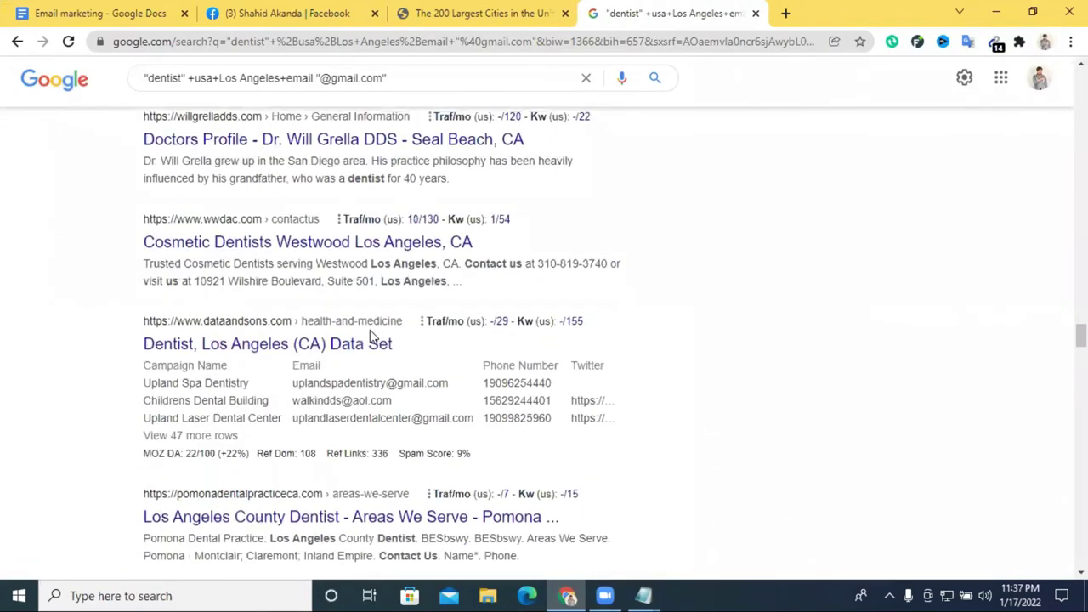
{"action": "scroll", "coordinate": [283, 330], "scroll_direction": "up", "scroll_amount": 15}
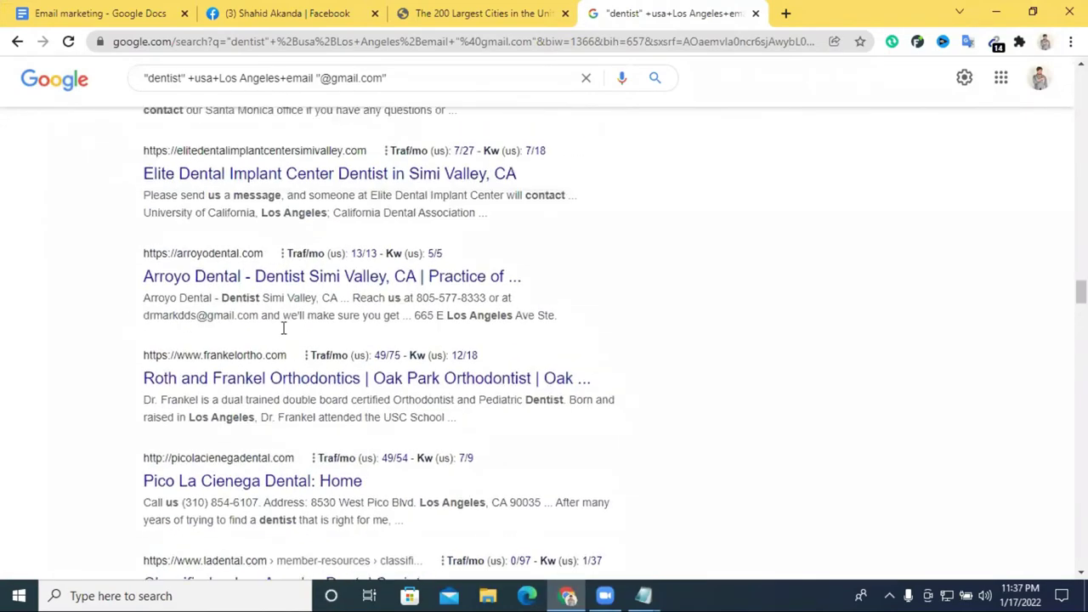
{"action": "scroll", "coordinate": [283, 330], "scroll_direction": "up", "scroll_amount": 15}
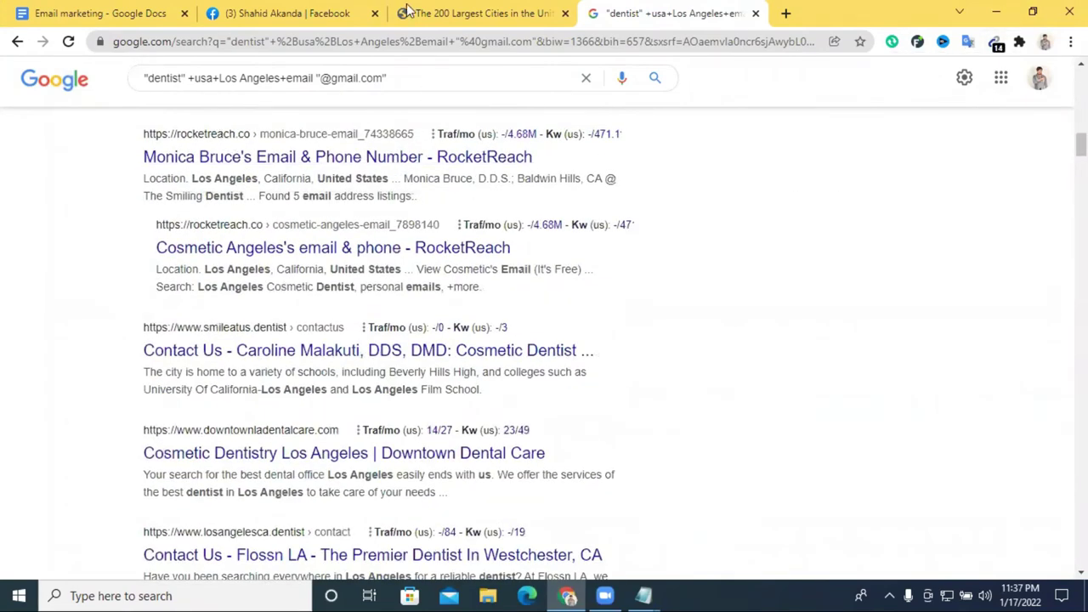
Step: Copy the keyword 'Plumber' from the Buyer Requirement list in the Email marketing document
{"action": "left_click", "coordinate": [68, 8]}
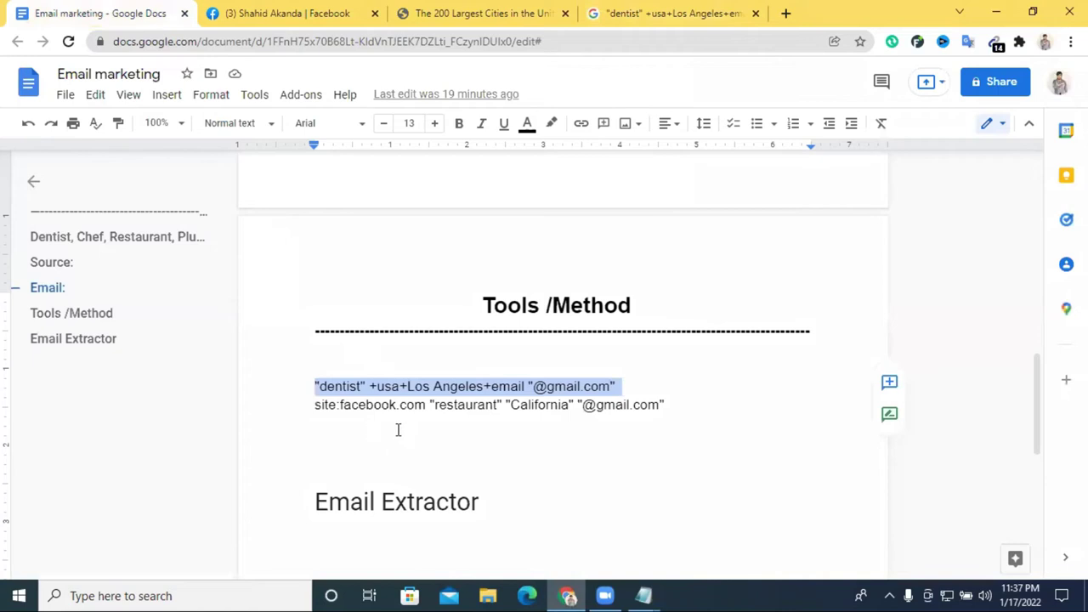
{"action": "scroll", "coordinate": [398, 430], "scroll_direction": "up", "scroll_amount": 10}
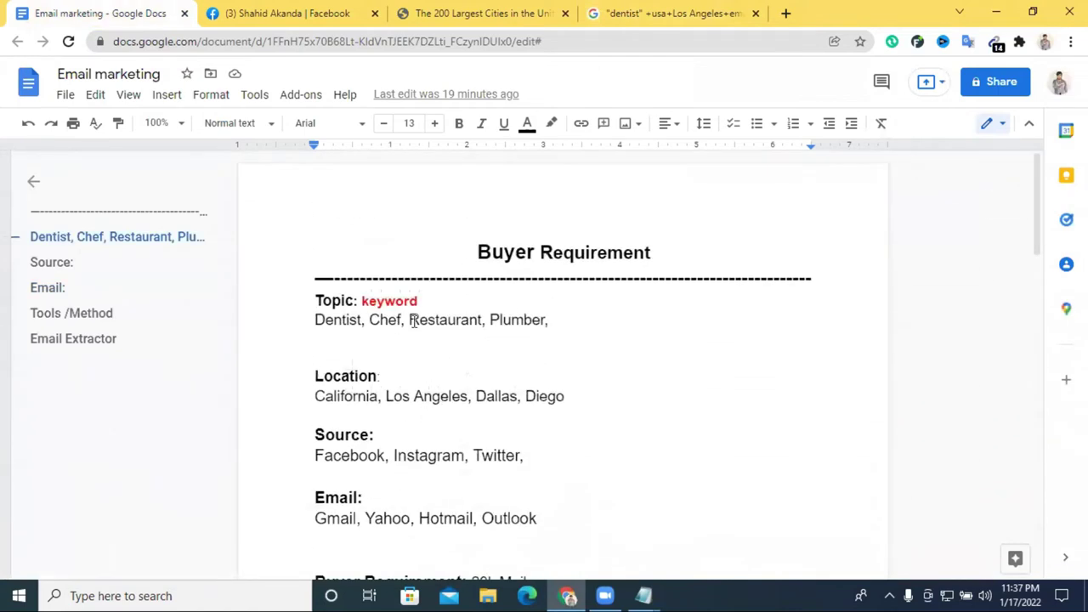
{"action": "left_click_drag", "start_coordinate": [491, 319], "coordinate": [538, 318]}
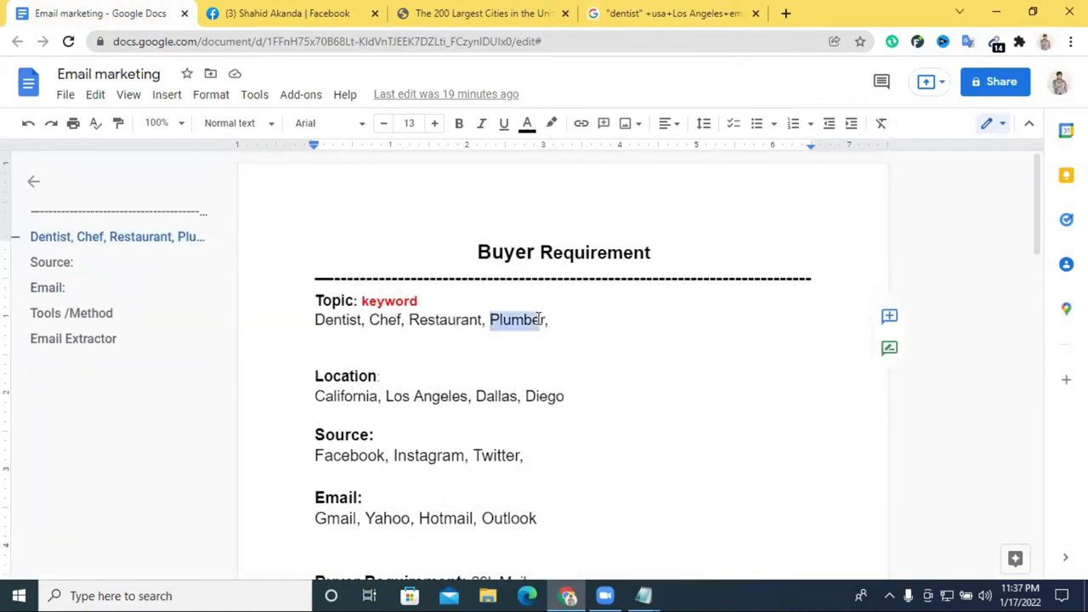
{"action": "right_click", "coordinate": [538, 320]}
{"action": "left_click", "coordinate": [598, 194]}
{"action": "left_click", "coordinate": [672, 12]}
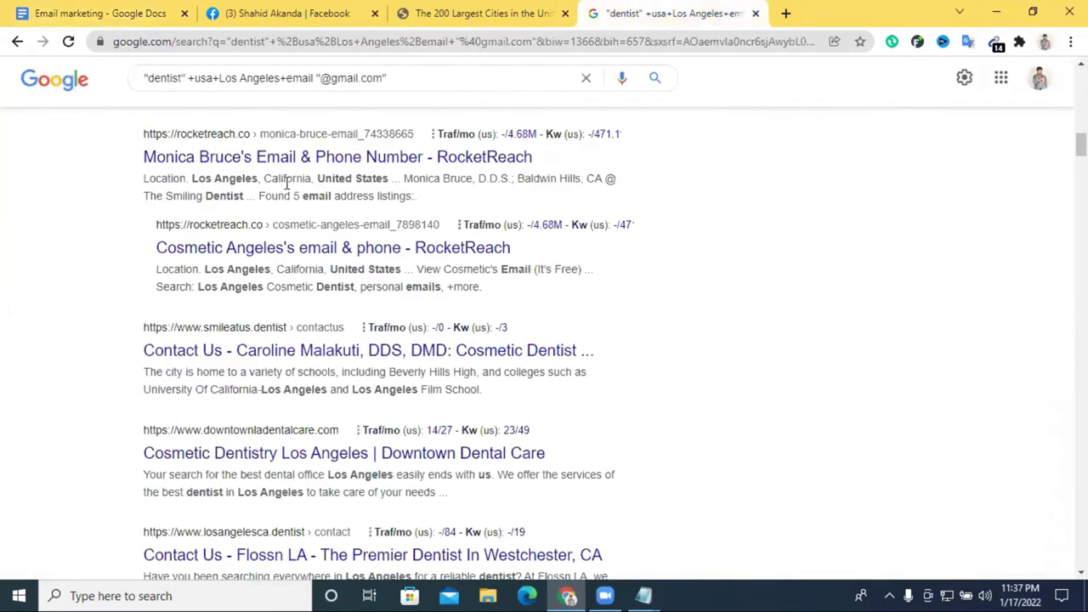
Step: Replace 'dentist' with 'Plumber' in the Los Angeles Gmail query and run it
{"action": "double_click", "coordinate": [158, 79]}
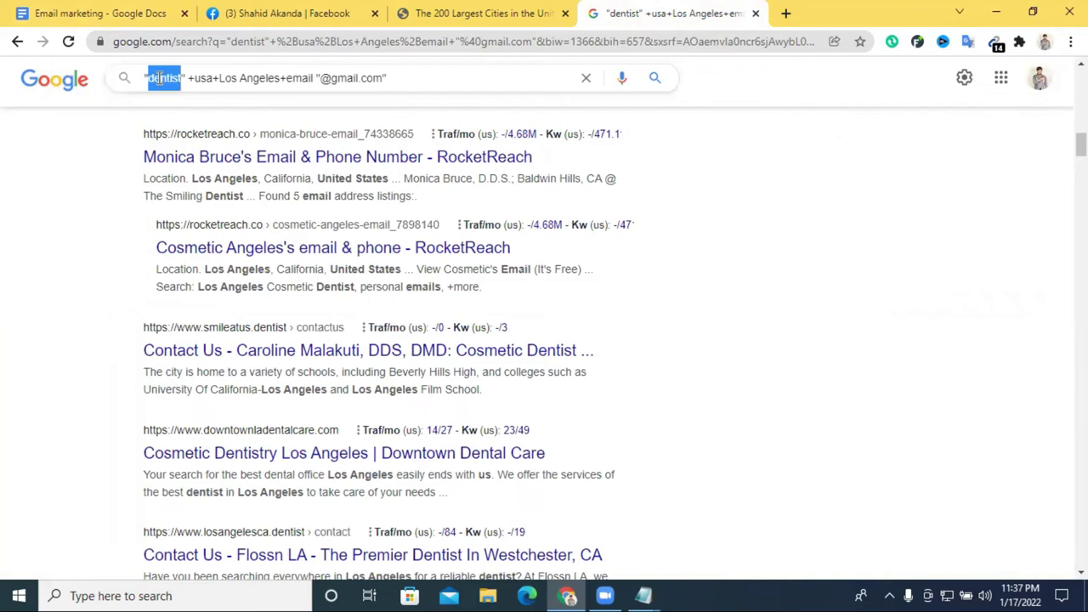
{"action": "key", "text": "ctrl+v"}
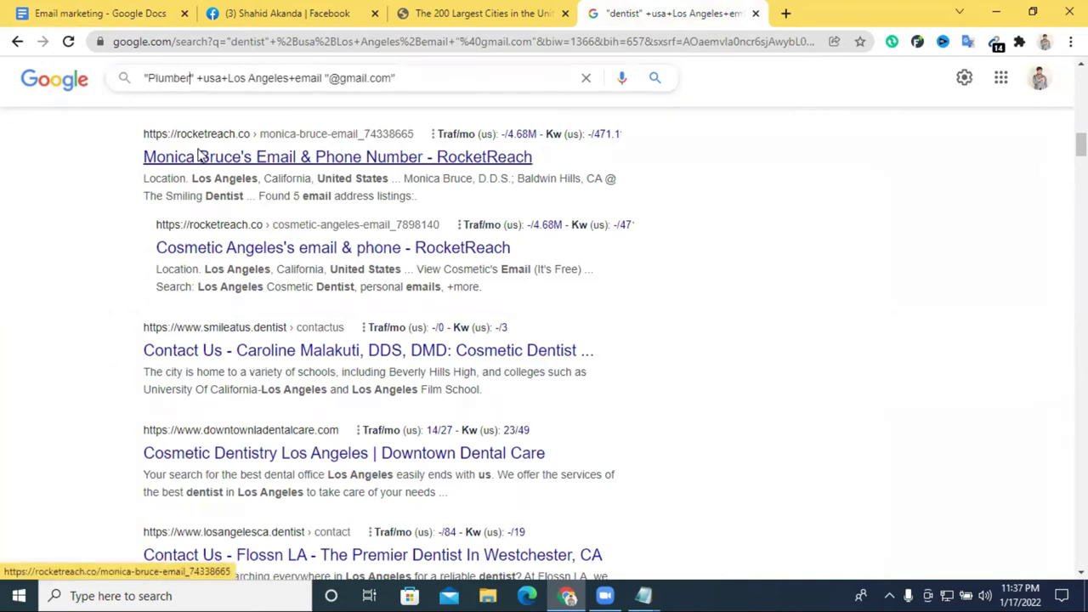
{"action": "key", "text": "Return"}
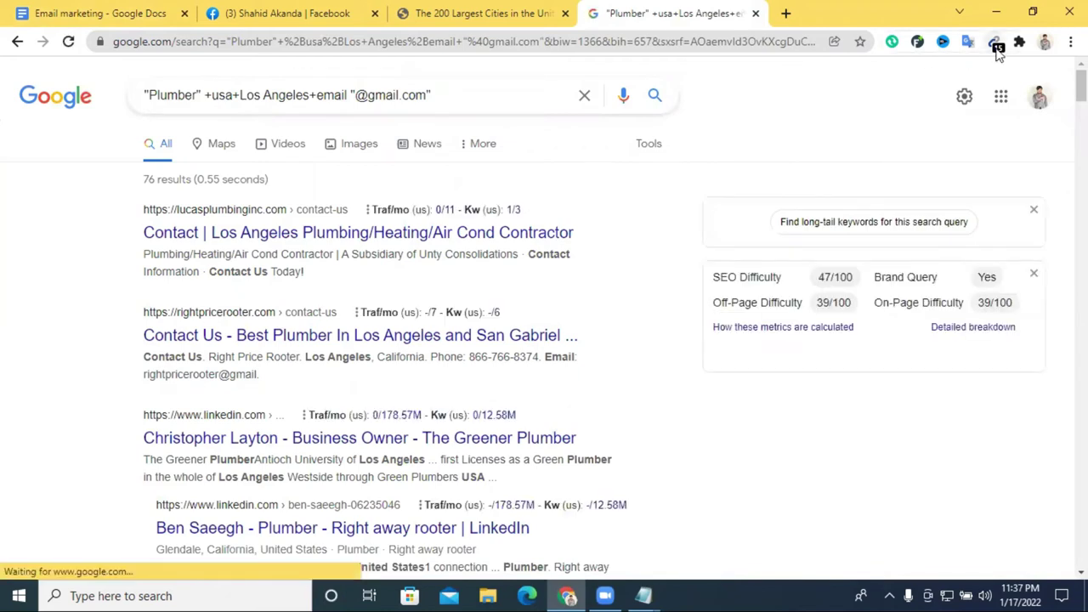
Step: Copy all 15 email addresses the extractor finds for the Plumber search
{"action": "left_click", "coordinate": [998, 45]}
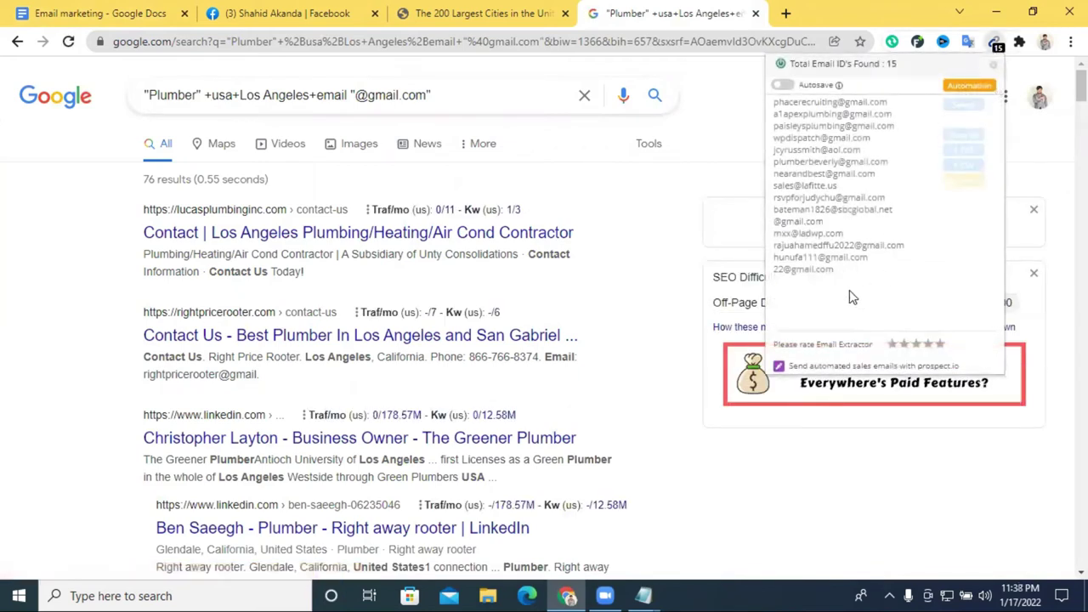
{"action": "left_click_drag", "start_coordinate": [846, 281], "coordinate": [776, 104]}
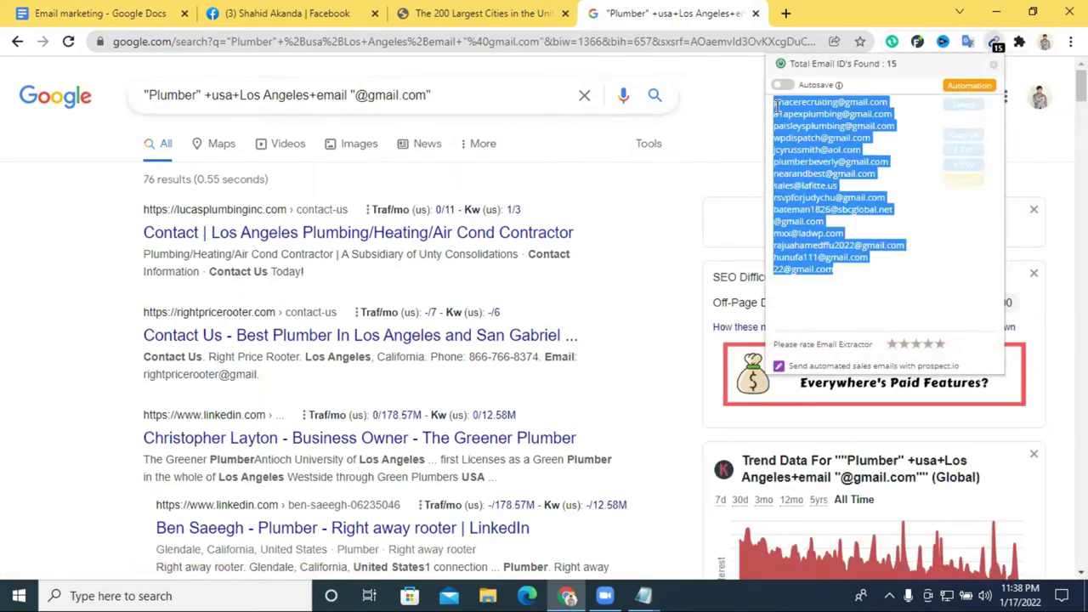
{"action": "right_click", "coordinate": [813, 122]}
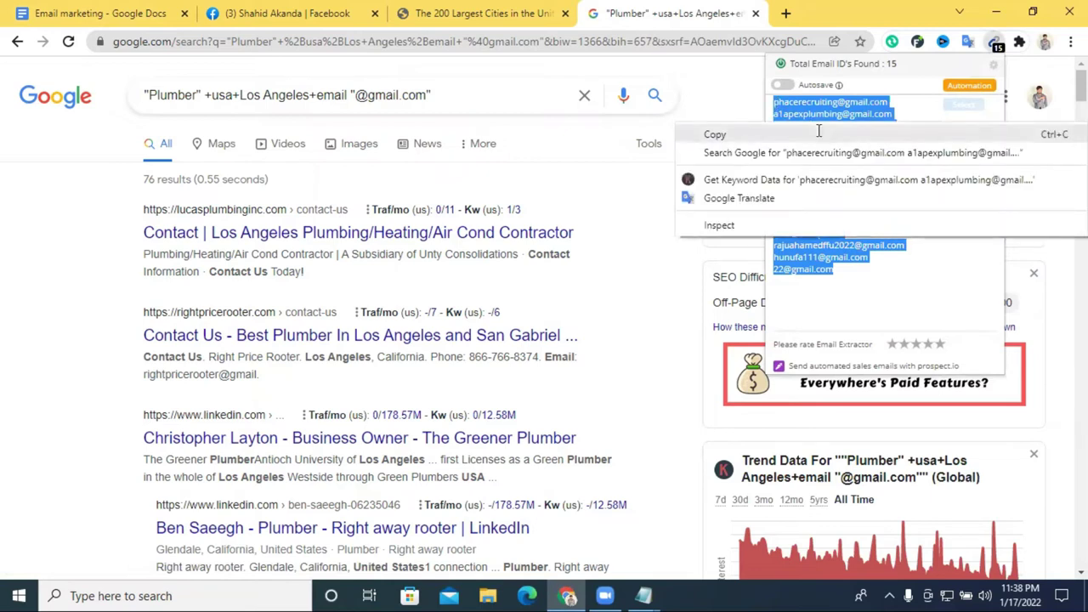
{"action": "left_click", "coordinate": [815, 133]}
{"action": "left_click_drag", "start_coordinate": [846, 281], "coordinate": [759, 105]}
{"action": "right_click", "coordinate": [821, 140]}
{"action": "left_click", "coordinate": [821, 152]}
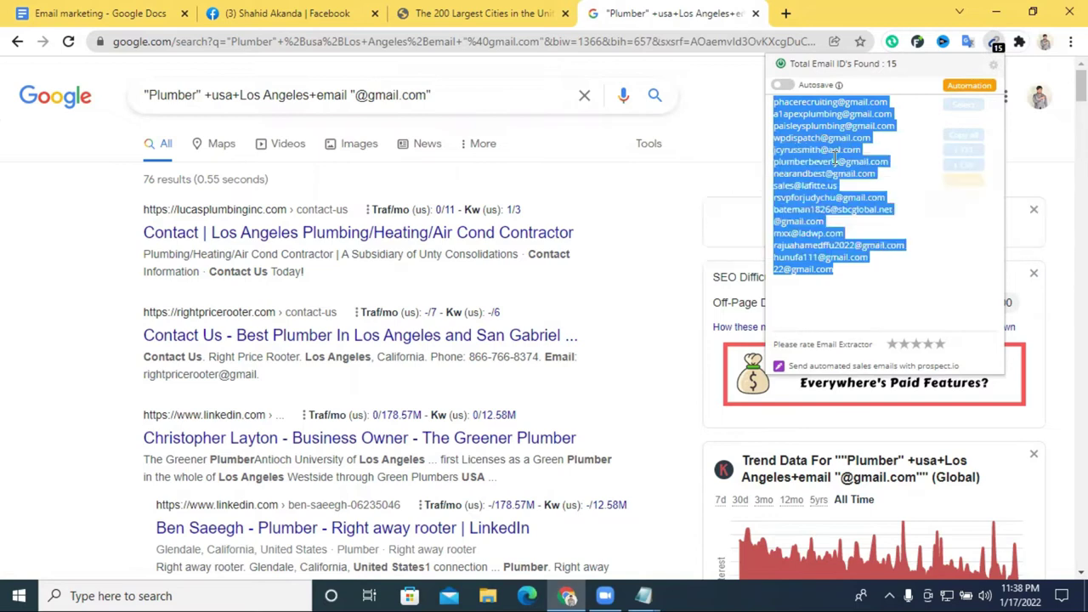
{"action": "left_click", "coordinate": [480, 12]}
{"action": "left_click", "coordinate": [112, 11]}
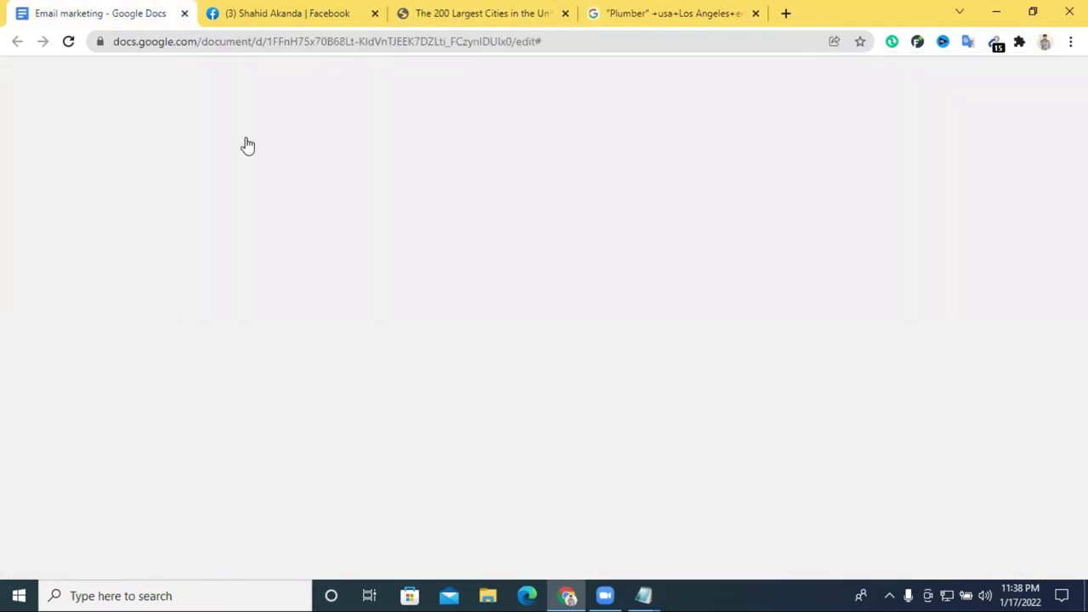
Step: Append the plumber emails below the raju list, removing the extension notice and blank line
{"action": "mouse_move", "coordinate": [643, 595]}
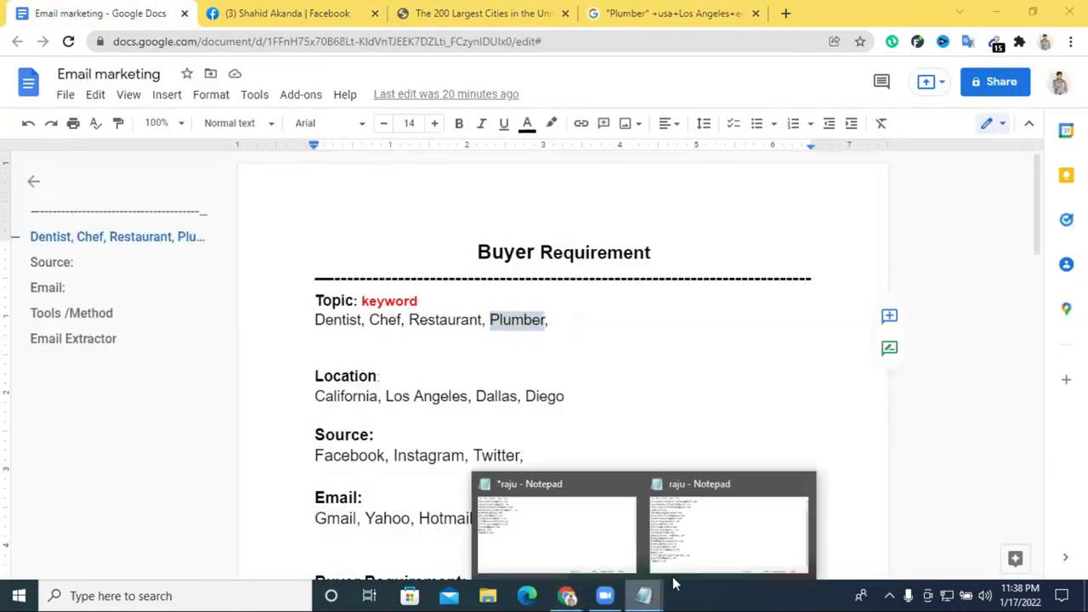
{"action": "left_click", "coordinate": [705, 539]}
{"action": "left_click", "coordinate": [125, 459]}
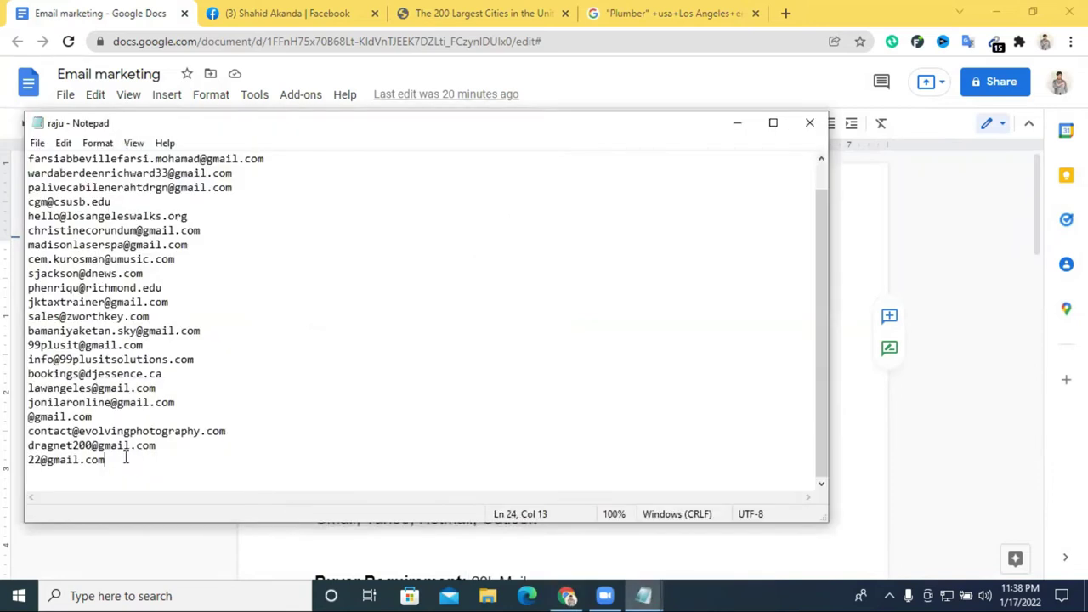
{"action": "key", "text": "Return"}
{"action": "key", "text": "Return"}
{"action": "key", "text": "ctrl+v"}
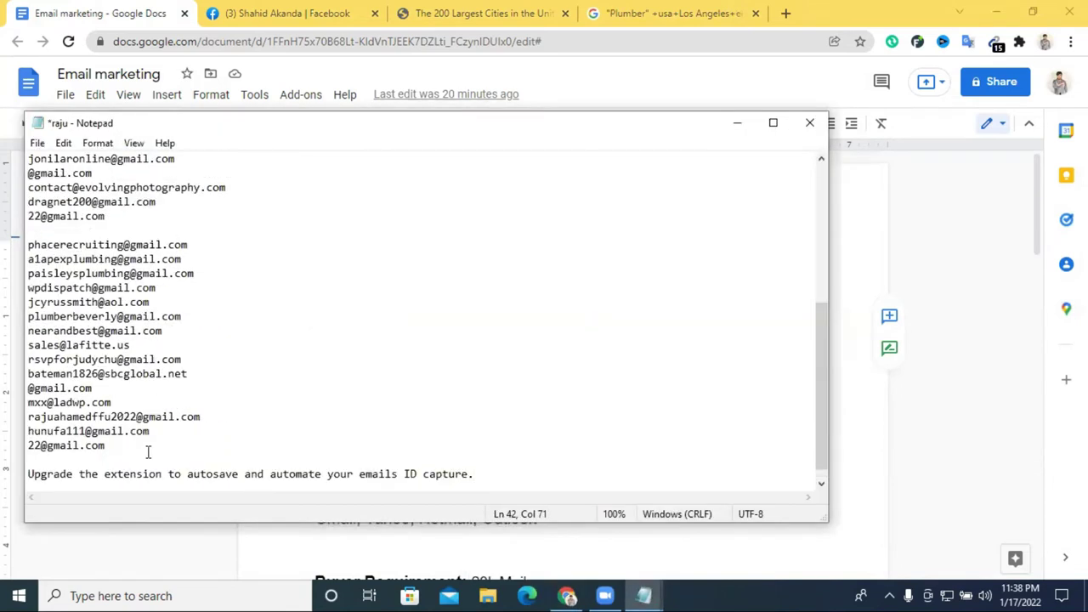
{"action": "left_click_drag", "start_coordinate": [479, 460], "coordinate": [16, 462]}
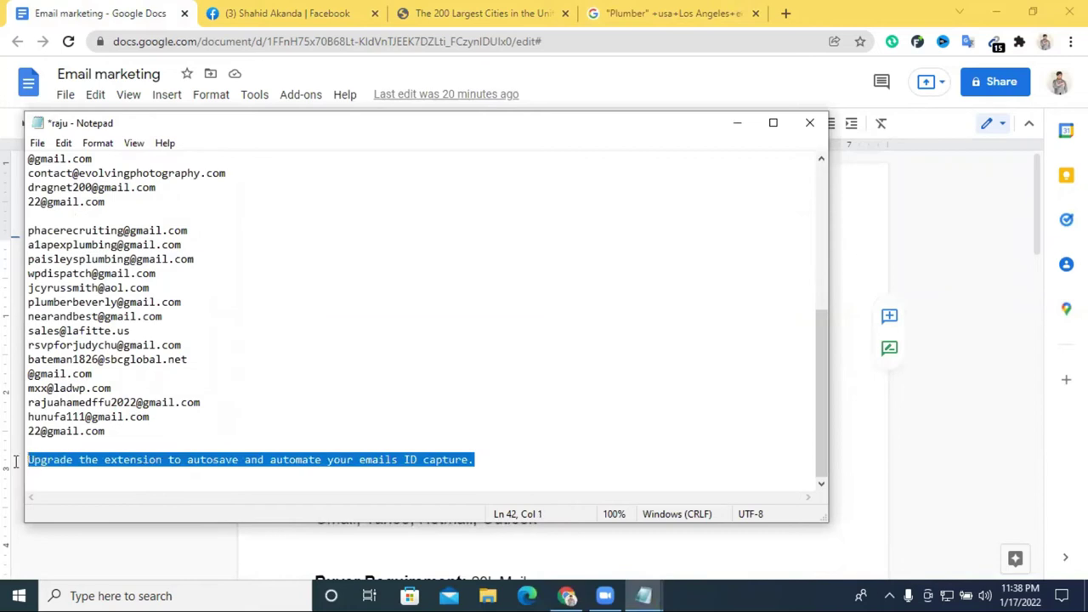
{"action": "key", "text": "Delete"}
{"action": "key", "text": "BackSpace"}
{"action": "scroll", "coordinate": [193, 390], "scroll_direction": "up", "scroll_amount": 7}
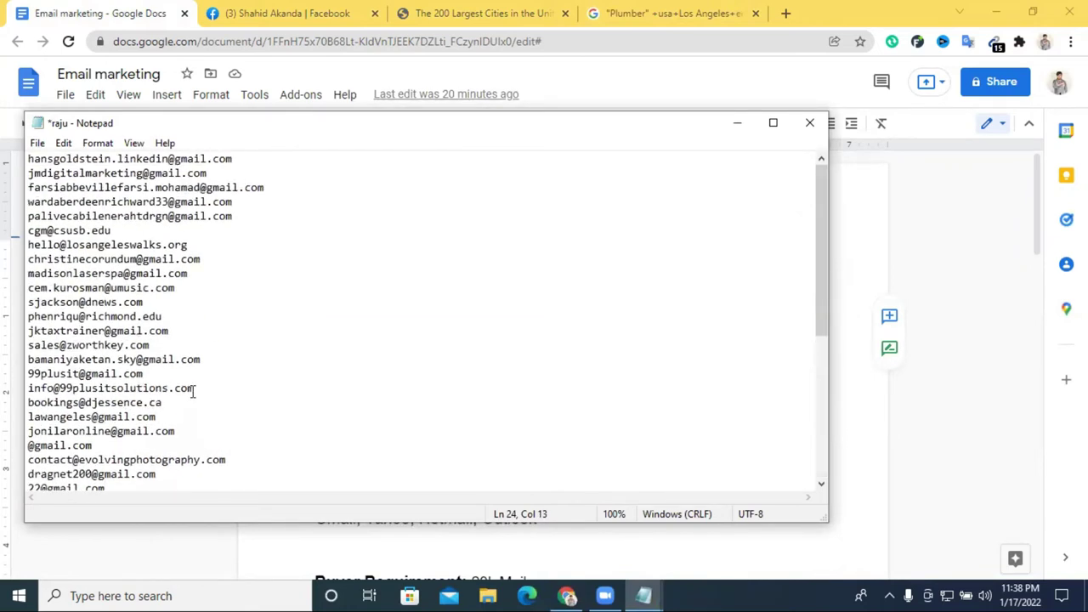
{"action": "scroll", "coordinate": [194, 390], "scroll_direction": "down", "scroll_amount": 6}
{"action": "scroll", "coordinate": [189, 379], "scroll_direction": "up", "scroll_amount": 6}
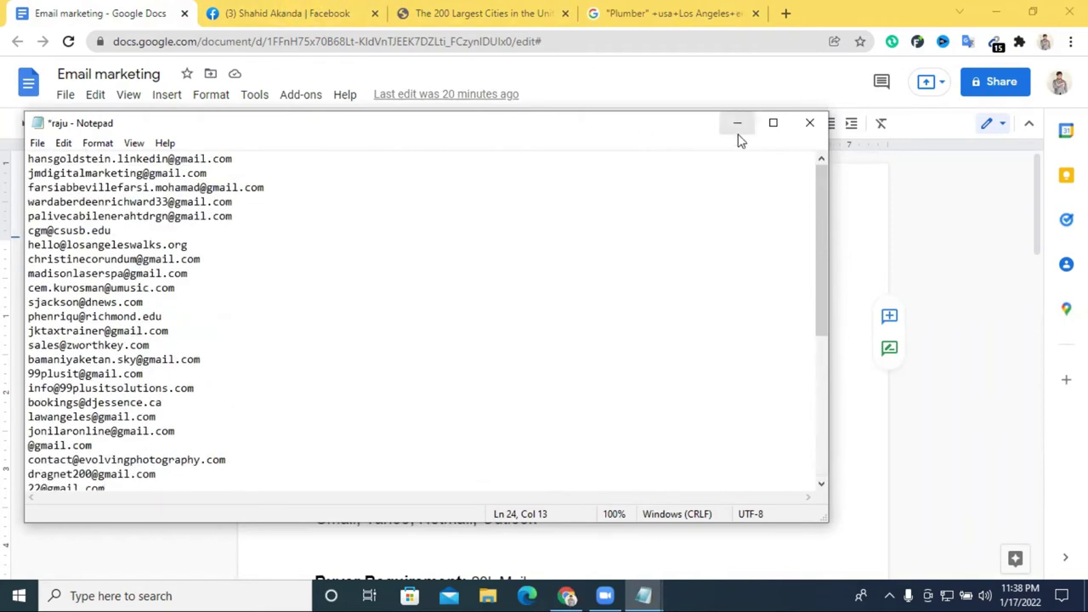
{"action": "scroll", "coordinate": [366, 286], "scroll_direction": "down", "scroll_amount": 6}
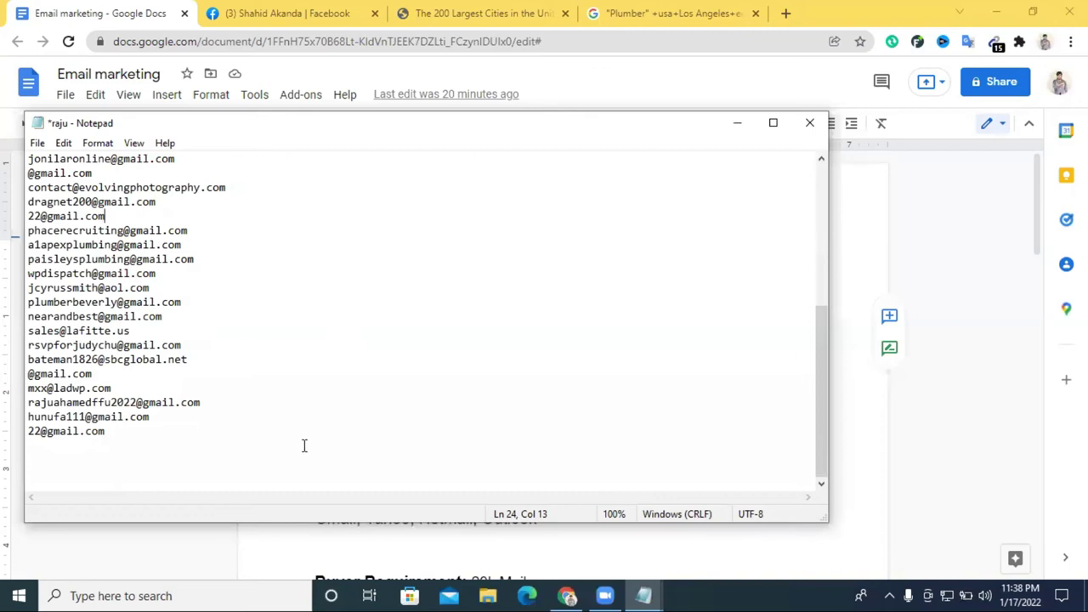
Step: Select the whole combined email list and close Notepad, answering the save prompt
{"action": "left_click_drag", "start_coordinate": [119, 442], "coordinate": [18, 126]}
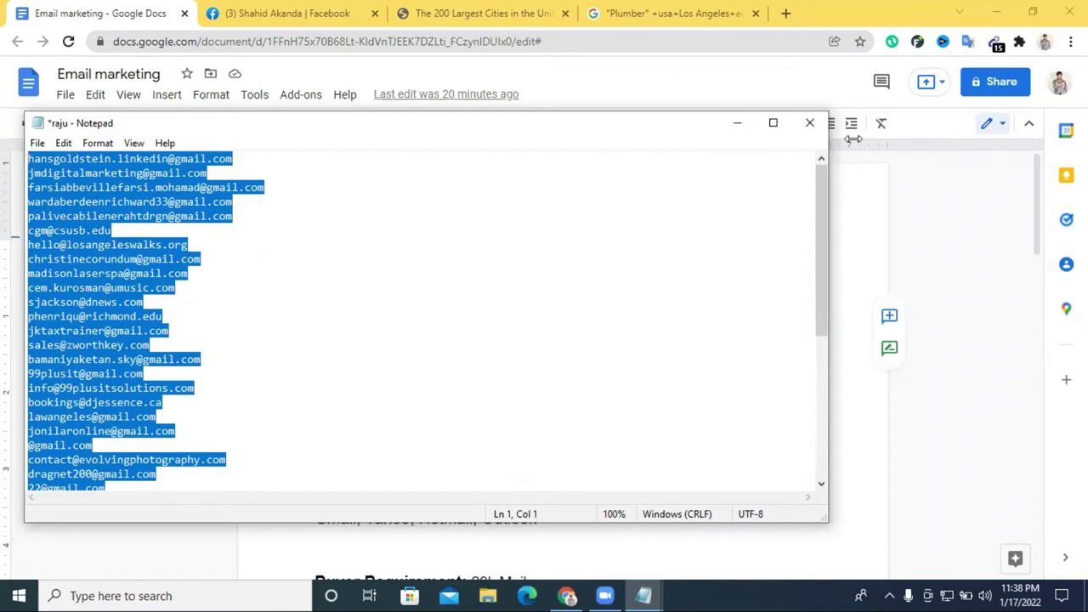
{"action": "left_click", "coordinate": [810, 122]}
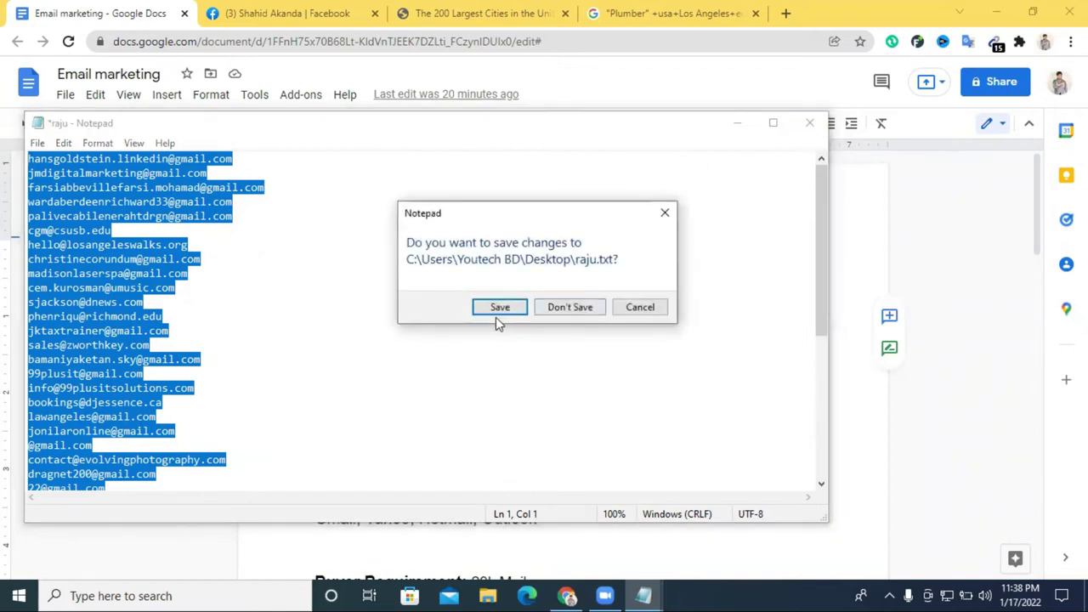
{"action": "left_click", "coordinate": [600, 307]}
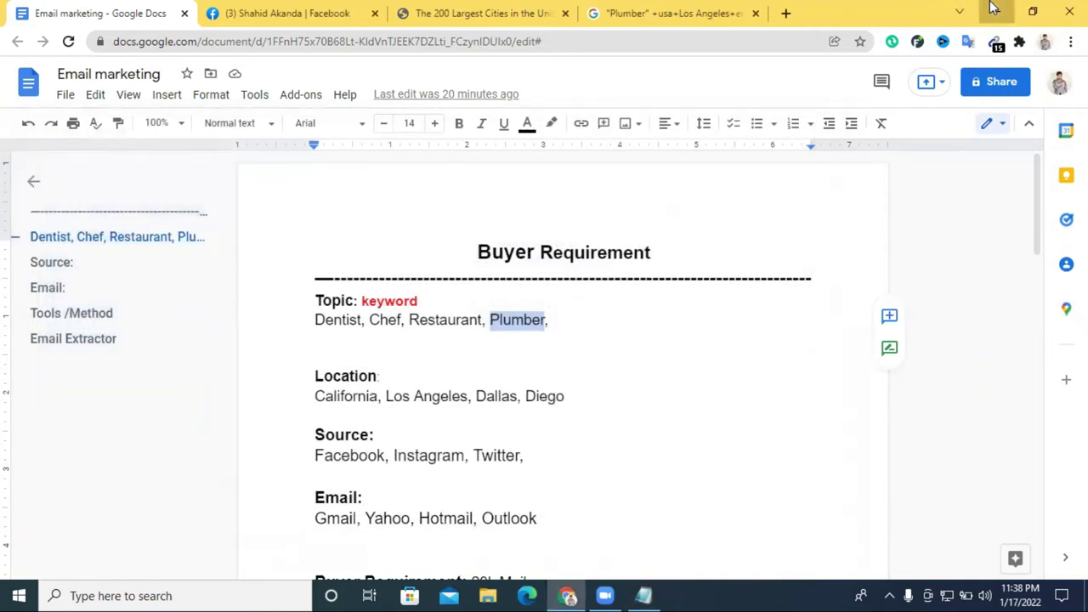
Step: Minimise Chrome and launch Microsoft Excel 2010 through a Start search for 'ex'
{"action": "left_click", "coordinate": [993, 11]}
{"action": "left_click", "coordinate": [19, 595]}
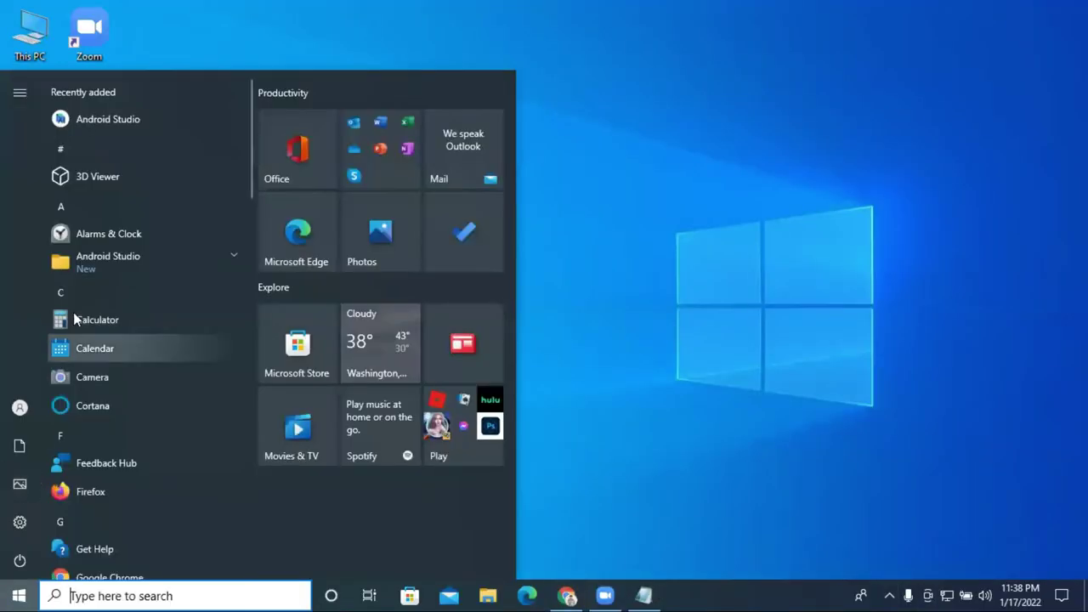
{"action": "left_click", "coordinate": [113, 595]}
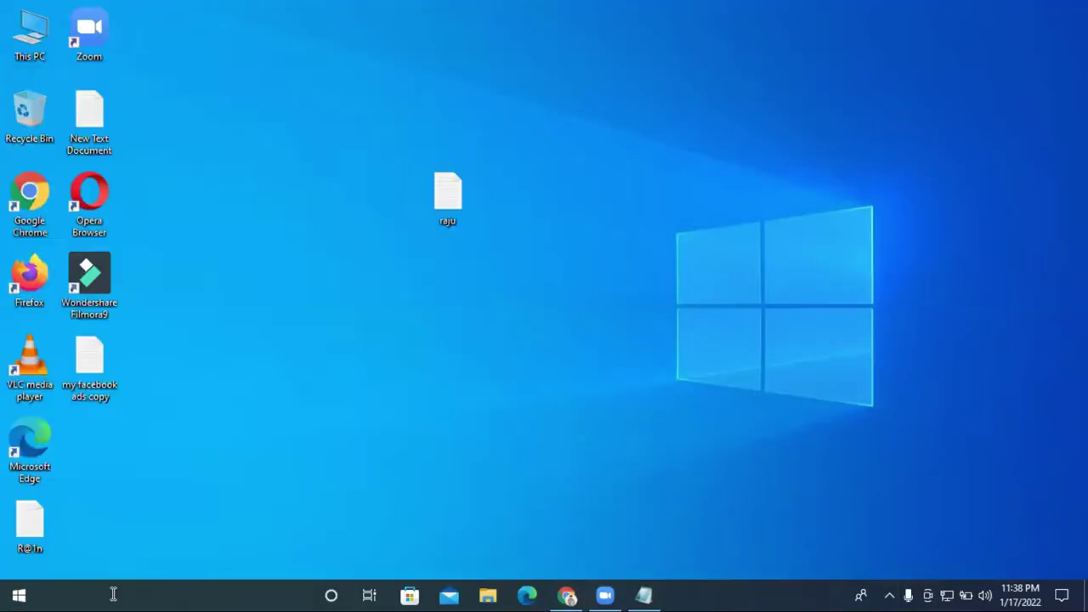
{"action": "type", "text": "ec"}
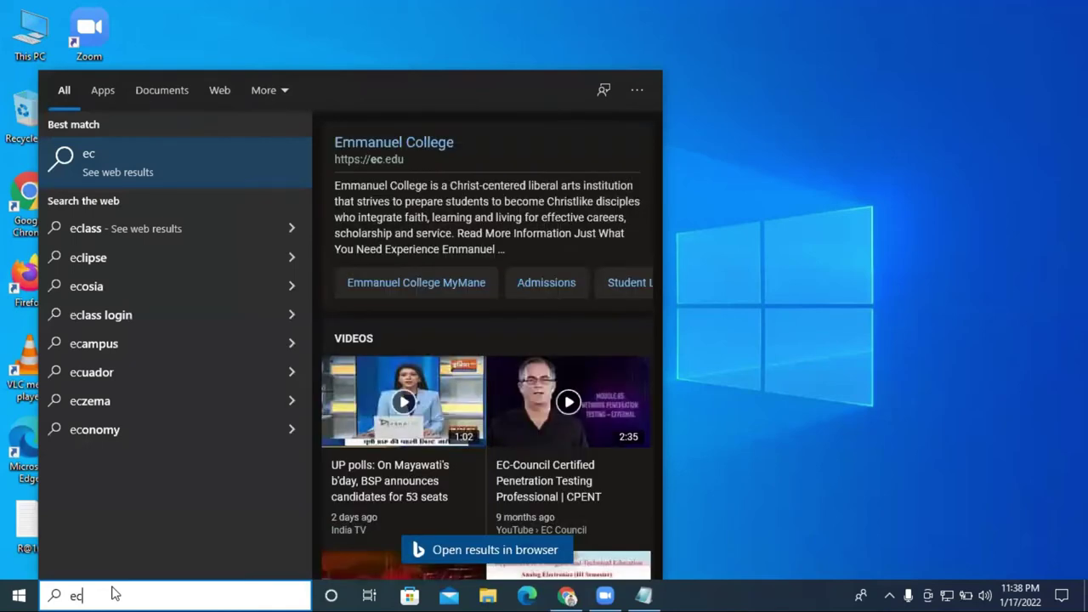
{"action": "key", "text": "BackSpace"}
{"action": "key", "text": "BackSpace"}
{"action": "type", "text": "ex"}
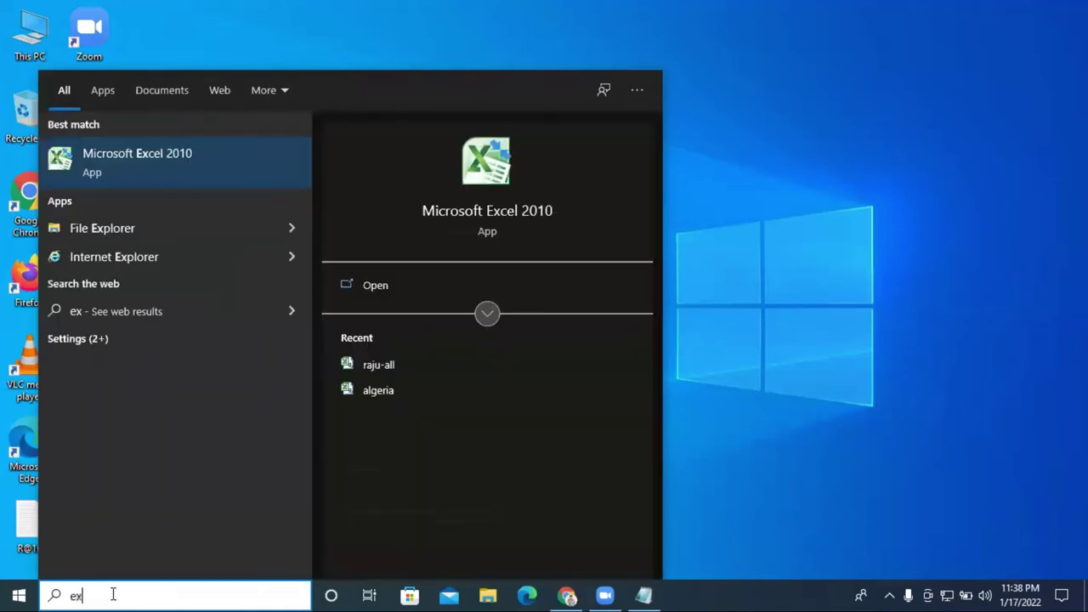
{"action": "left_click", "coordinate": [464, 223]}
Step: Paste the 39 email addresses into a widened column A, then minimise Excel
{"action": "left_click_drag", "start_coordinate": [71, 138], "coordinate": [356, 139]}
{"action": "left_click", "coordinate": [93, 137]}
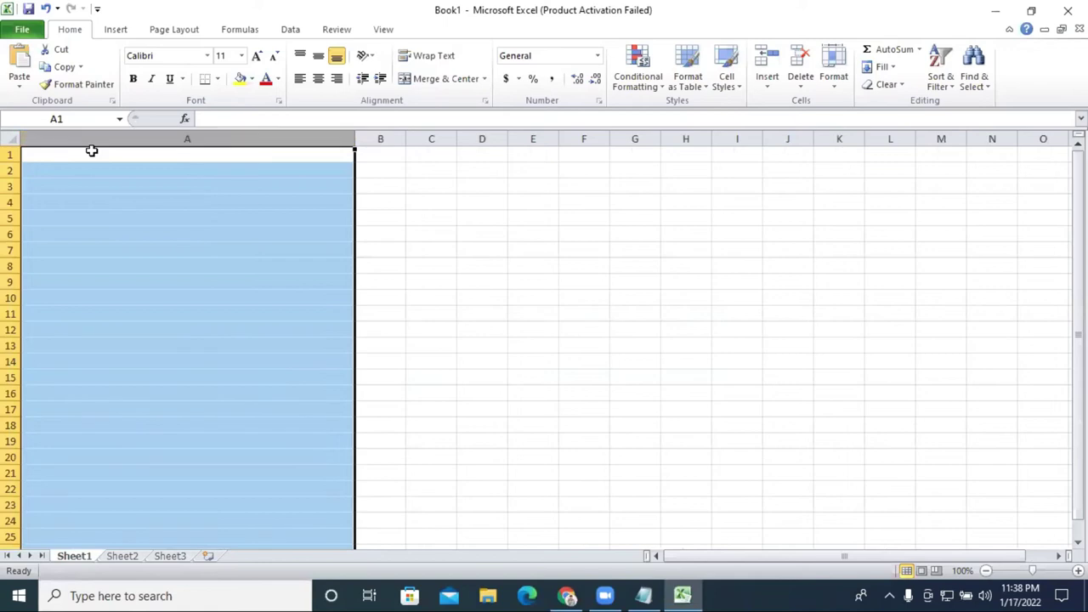
{"action": "key", "text": "ctrl+v"}
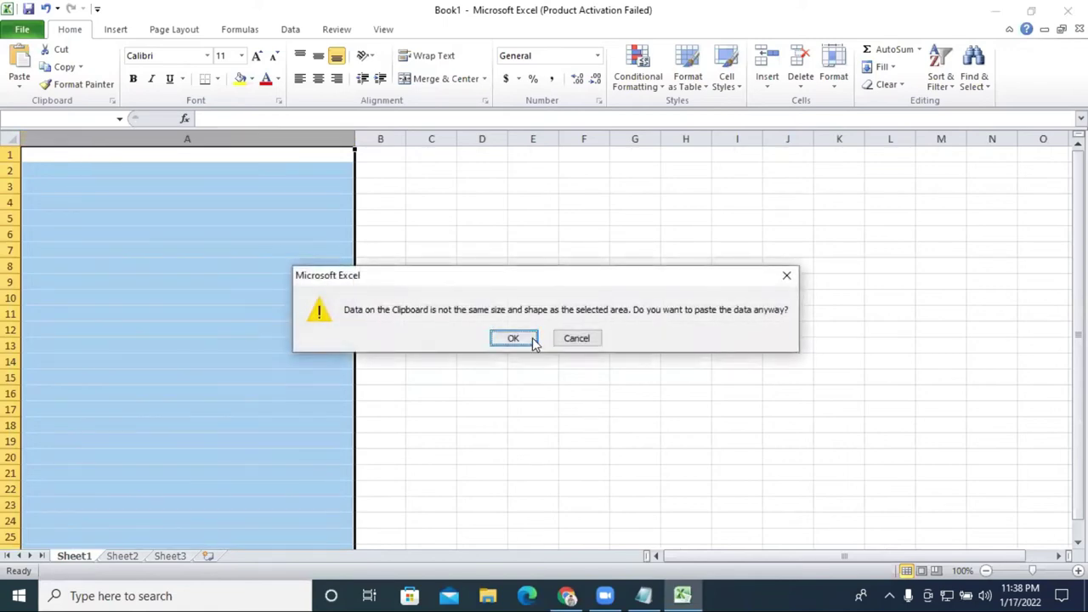
{"action": "left_click", "coordinate": [531, 337]}
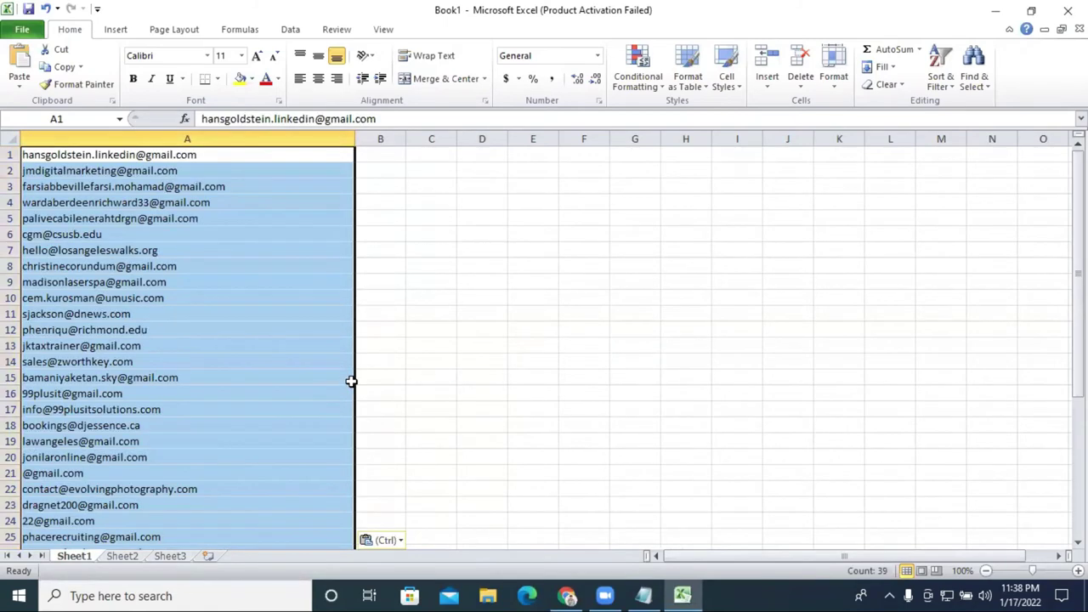
{"action": "scroll", "coordinate": [365, 391], "scroll_direction": "down", "scroll_amount": 10}
{"action": "scroll", "coordinate": [404, 399], "scroll_direction": "up", "scroll_amount": 3}
{"action": "left_click", "coordinate": [283, 439]}
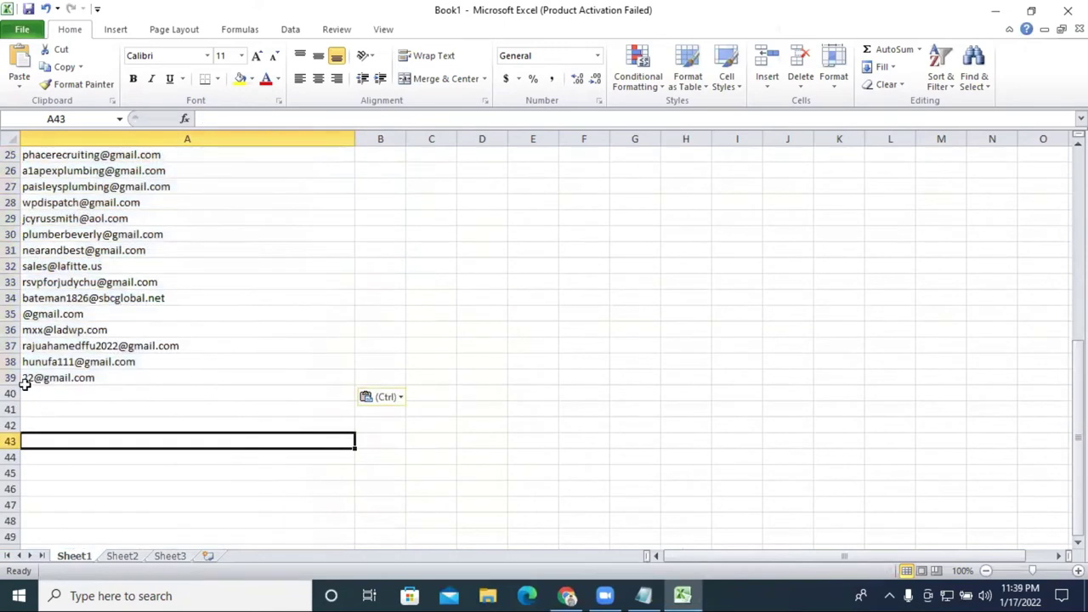
{"action": "scroll", "coordinate": [161, 391], "scroll_direction": "up", "scroll_amount": 8}
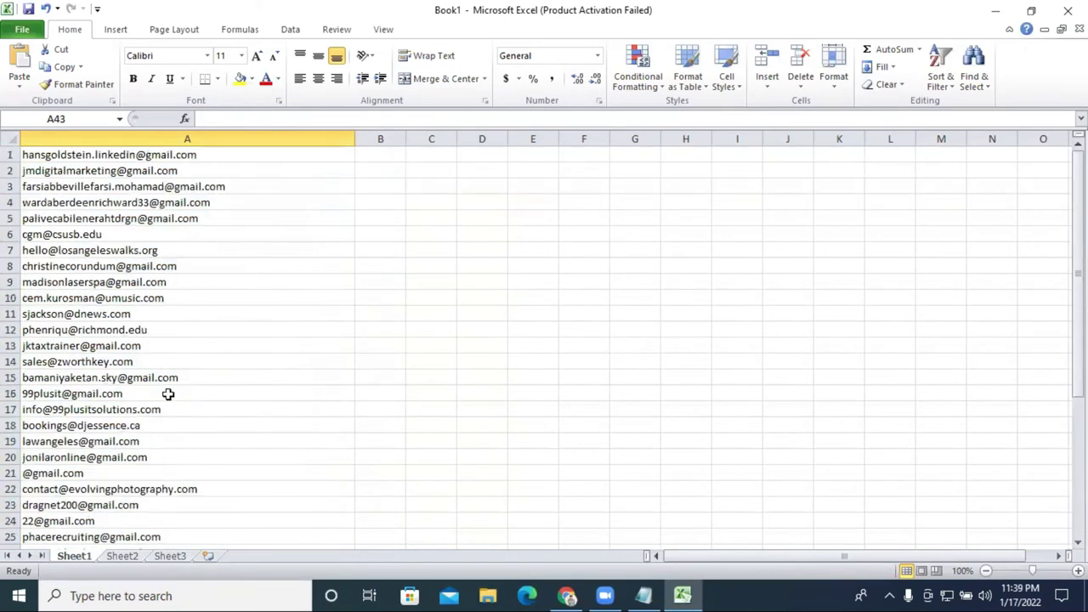
{"action": "scroll", "coordinate": [171, 396], "scroll_direction": "down", "scroll_amount": 1}
{"action": "scroll", "coordinate": [174, 399], "scroll_direction": "down", "scroll_amount": 9}
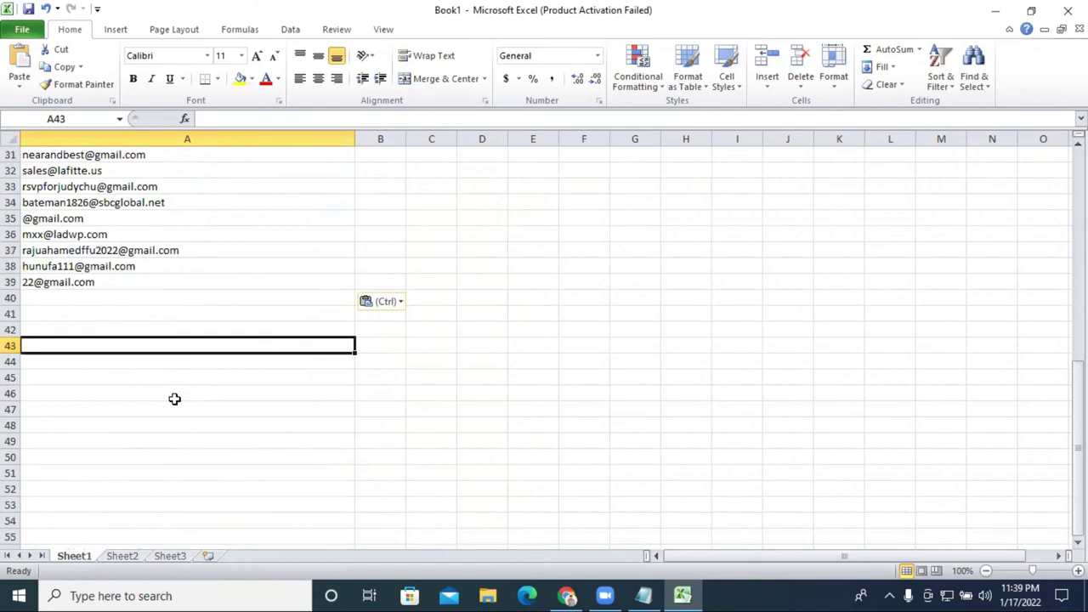
{"action": "scroll", "coordinate": [177, 401], "scroll_direction": "up", "scroll_amount": 2}
{"action": "left_click", "coordinate": [66, 405]}
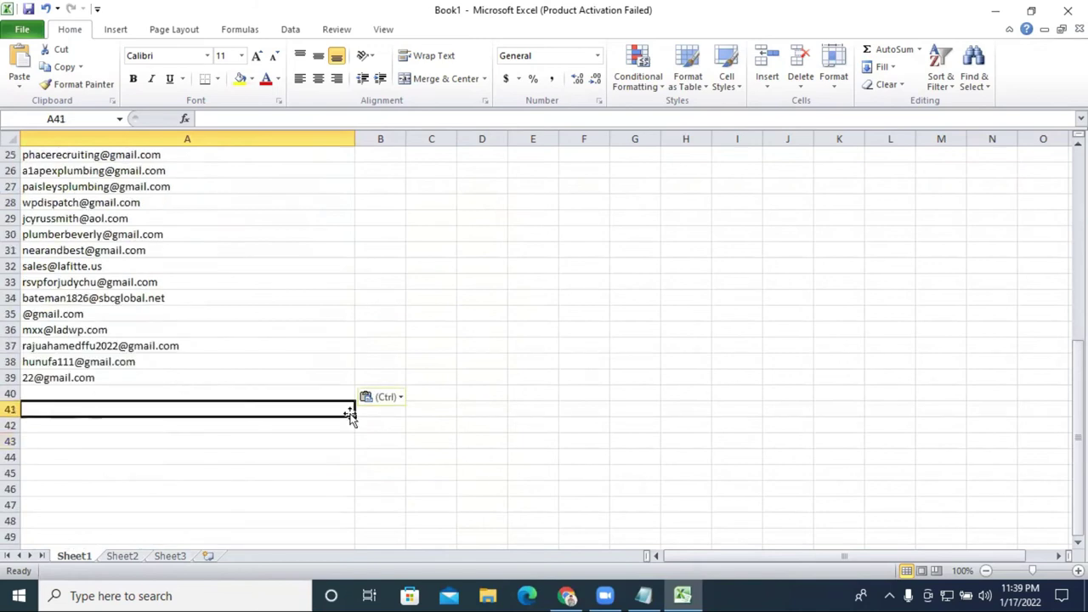
{"action": "scroll", "coordinate": [399, 335], "scroll_direction": "down", "scroll_amount": 1}
{"action": "left_click", "coordinate": [996, 12]}
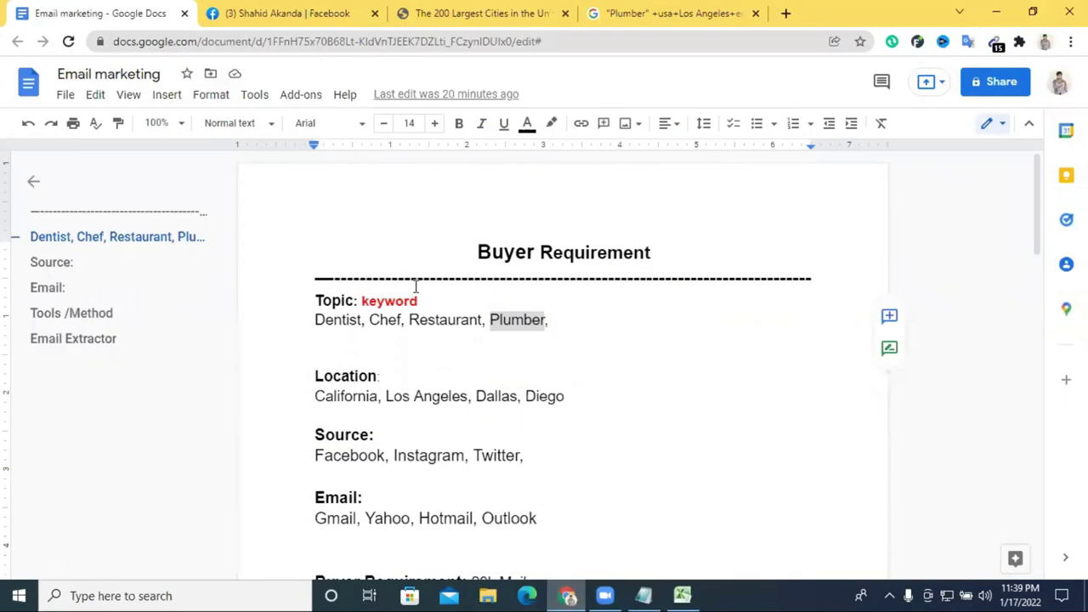
Step: Open the Email marketing sharing settings and give access to anyone with the link
{"action": "scroll", "coordinate": [524, 317], "scroll_direction": "down", "scroll_amount": 15}
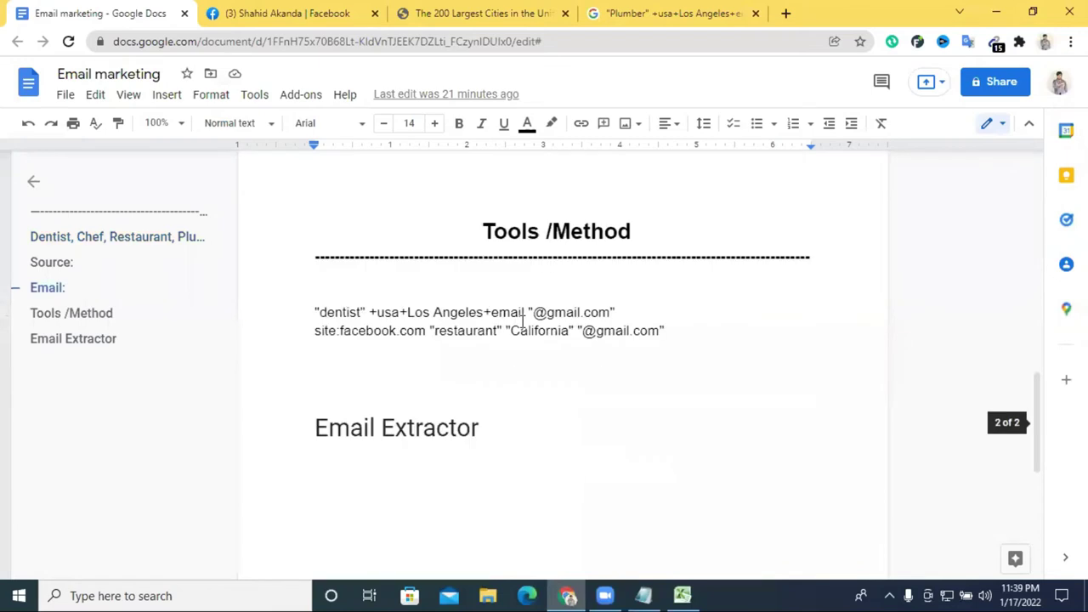
{"action": "scroll", "coordinate": [527, 319], "scroll_direction": "up", "scroll_amount": 3}
{"action": "scroll", "coordinate": [525, 319], "scroll_direction": "up", "scroll_amount": 3}
{"action": "scroll", "coordinate": [528, 323], "scroll_direction": "down", "scroll_amount": 2}
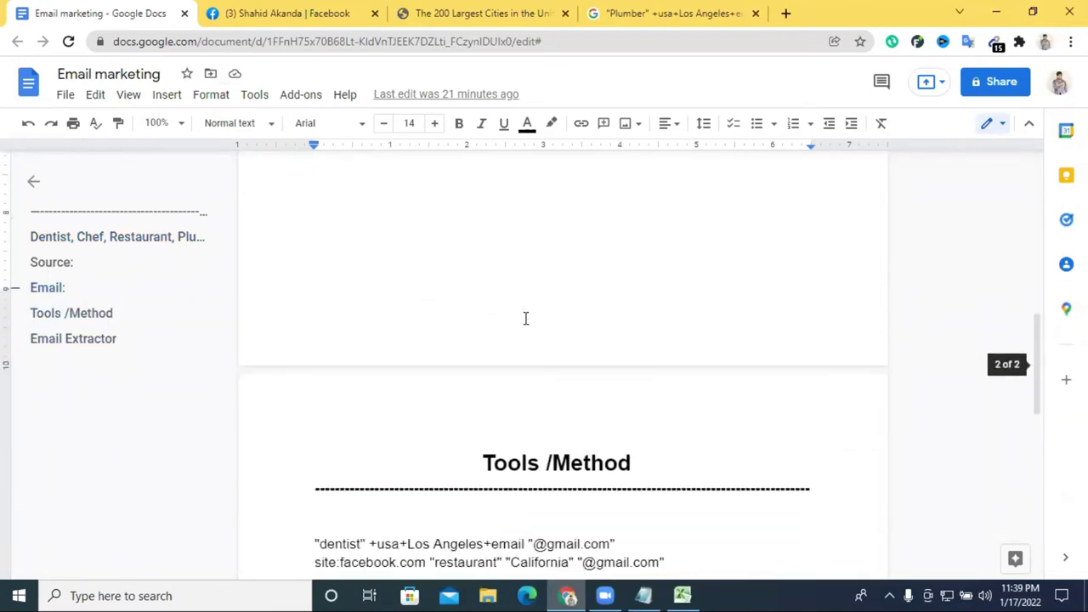
{"action": "scroll", "coordinate": [547, 345], "scroll_direction": "up", "scroll_amount": 2}
{"action": "scroll", "coordinate": [919, 250], "scroll_direction": "down", "scroll_amount": 3}
{"action": "scroll", "coordinate": [791, 269], "scroll_direction": "up", "scroll_amount": 12}
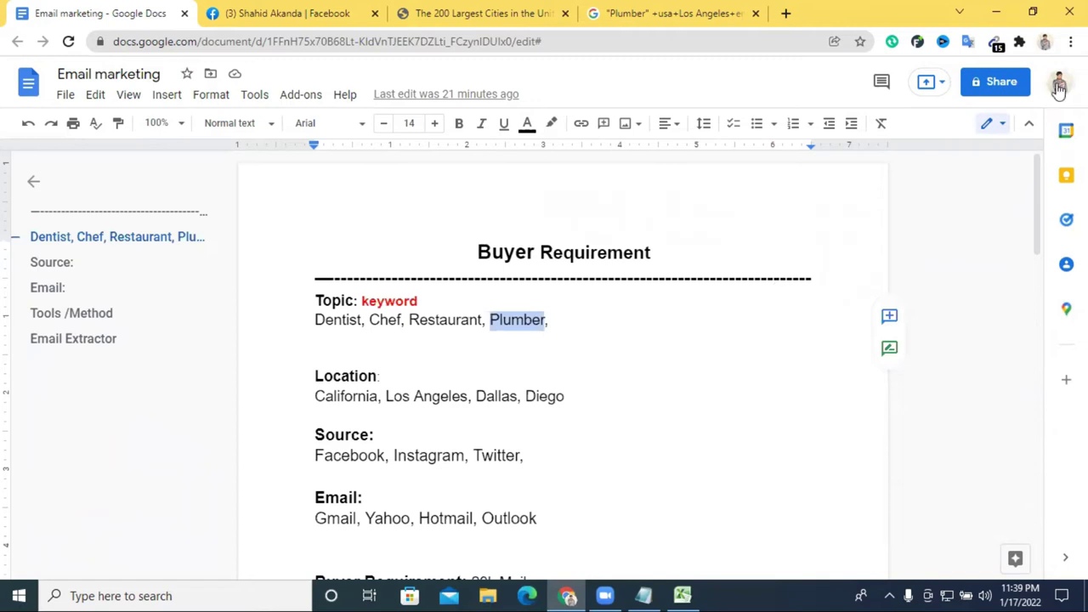
{"action": "left_click", "coordinate": [996, 83]}
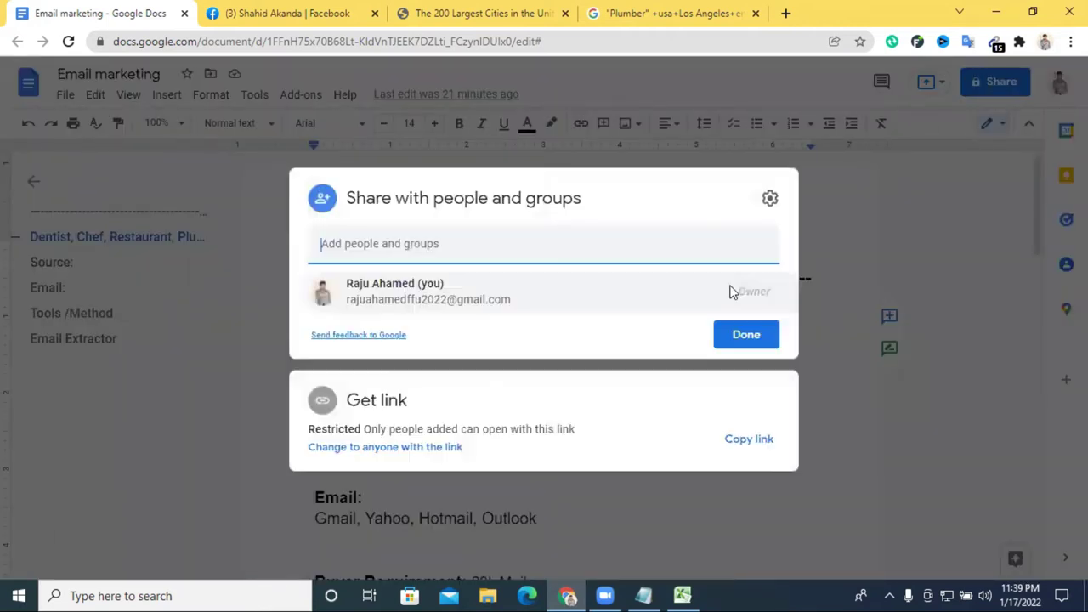
{"action": "left_click", "coordinate": [429, 431]}
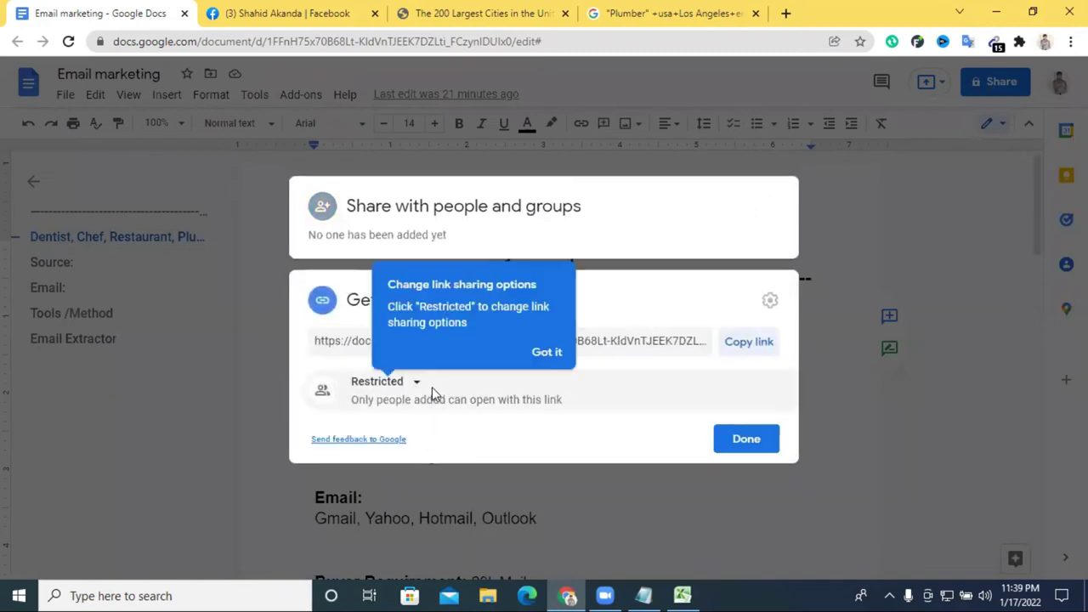
{"action": "left_click", "coordinate": [415, 384]}
{"action": "left_click", "coordinate": [431, 465]}
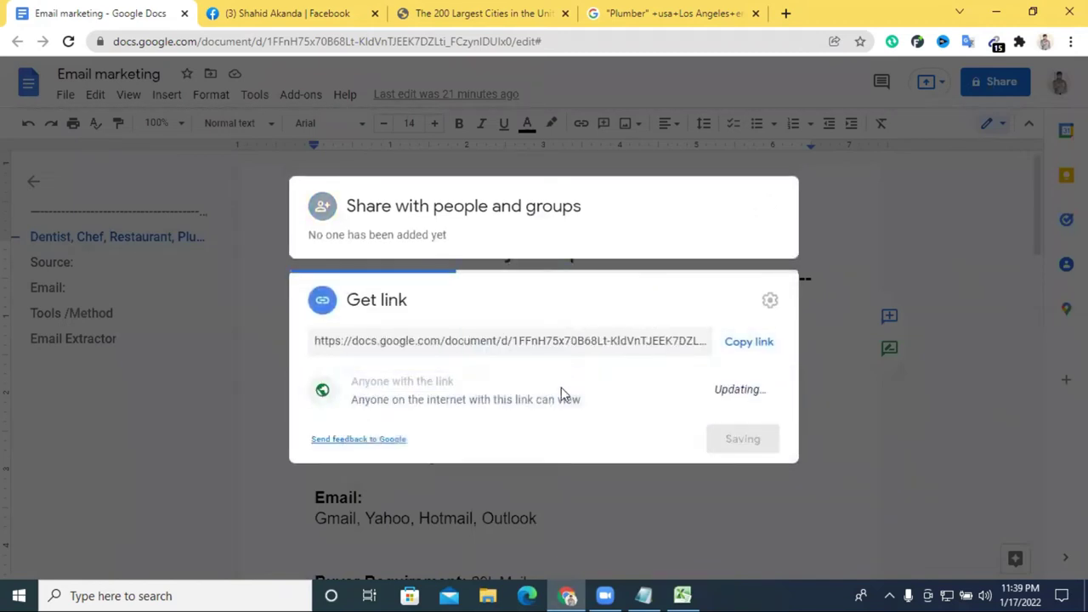
Step: Raise link access to Editor, copy the share link, and close the sharing dialog
{"action": "left_click", "coordinate": [745, 406]}
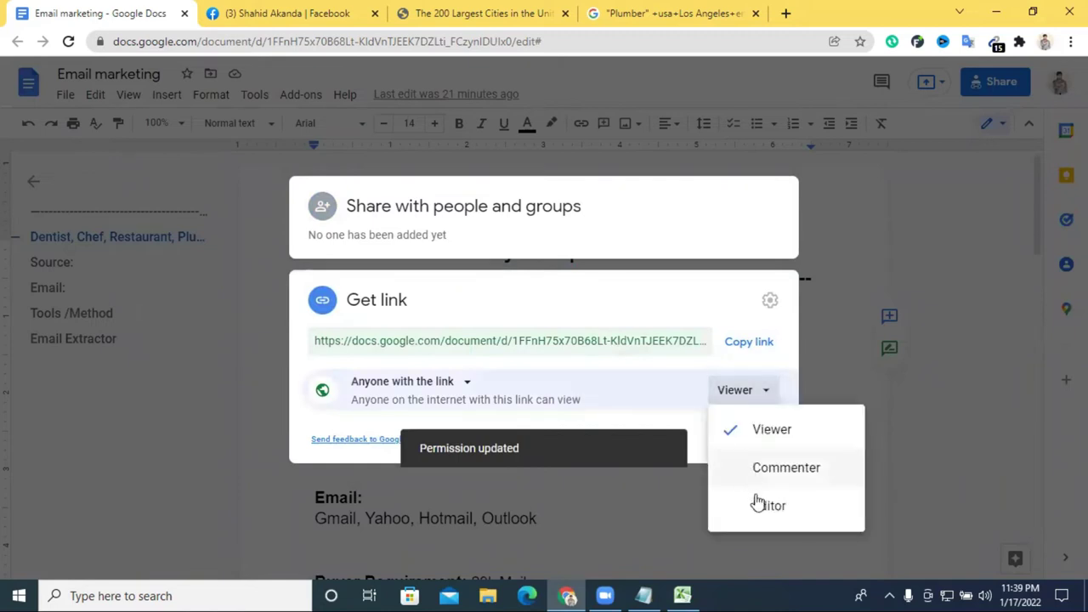
{"action": "left_click", "coordinate": [756, 500]}
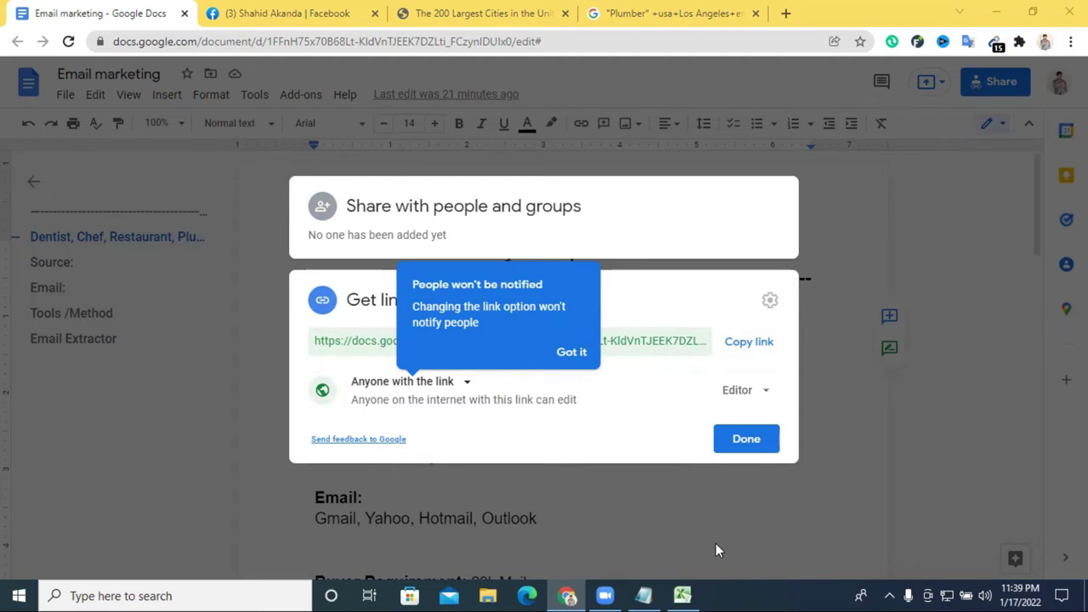
{"action": "left_click", "coordinate": [747, 344]}
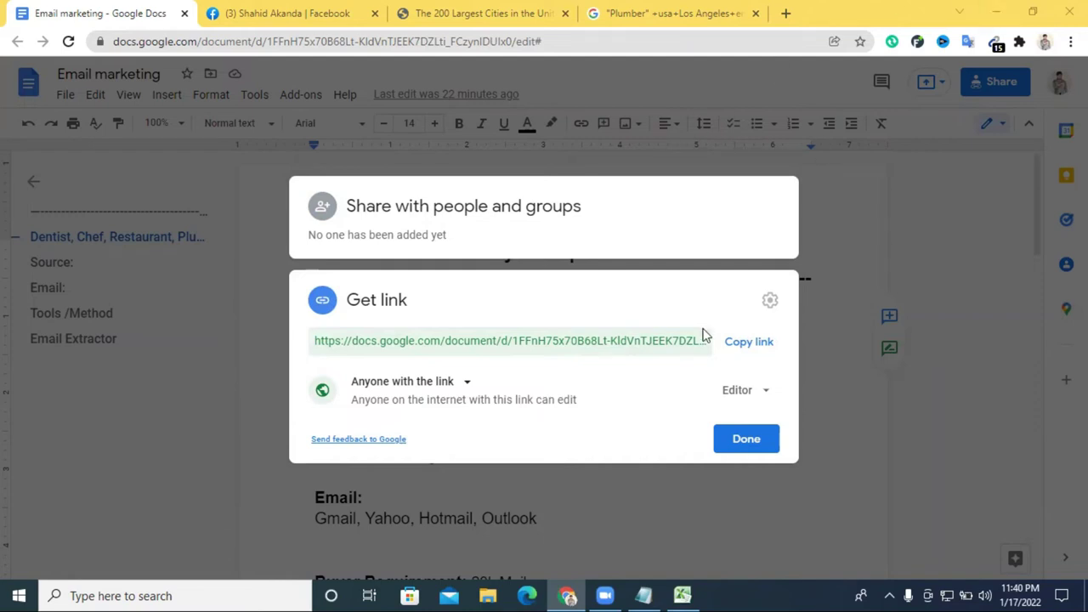
{"action": "left_click", "coordinate": [901, 198]}
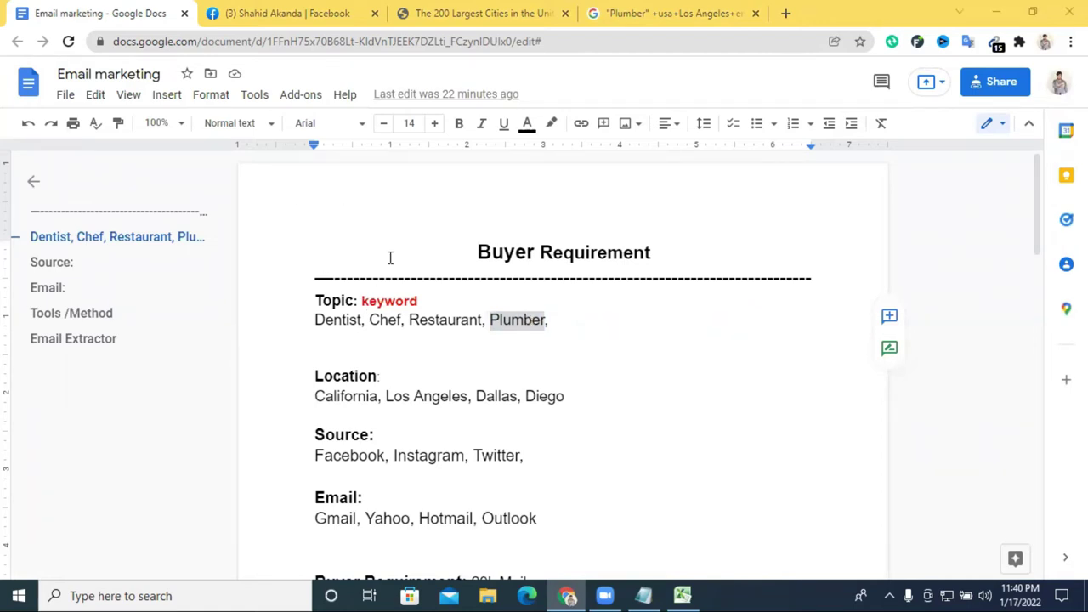
Step: Review the search queries under Tools /Method in the doc, then return to the Plumber search tab
{"action": "scroll", "coordinate": [459, 269], "scroll_direction": "down", "scroll_amount": 10}
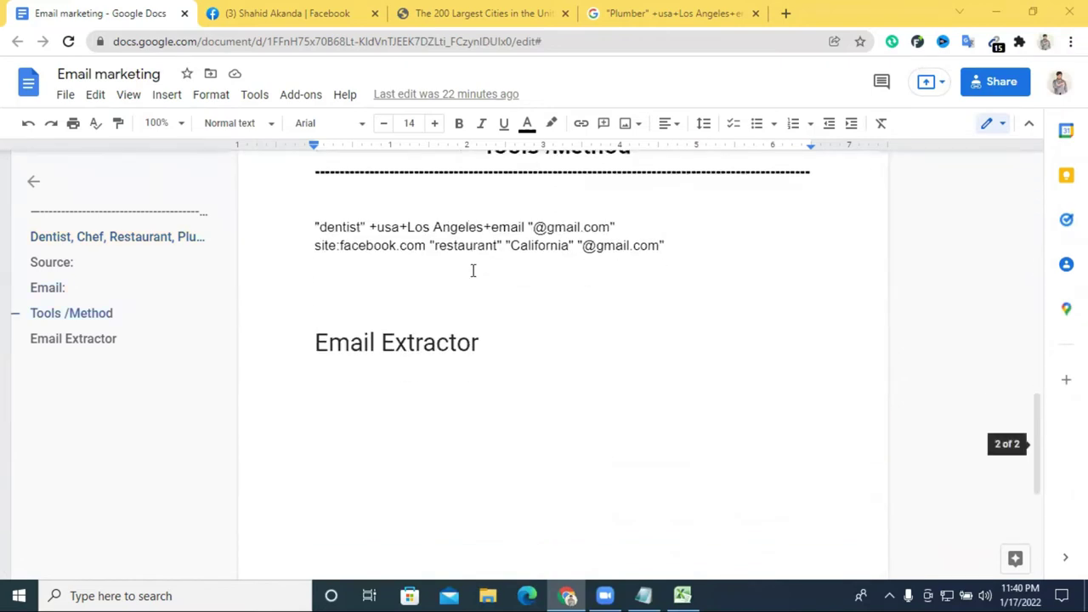
{"action": "scroll", "coordinate": [474, 270], "scroll_direction": "up", "scroll_amount": 2}
{"action": "scroll", "coordinate": [474, 270], "scroll_direction": "down", "scroll_amount": 4}
{"action": "scroll", "coordinate": [474, 270], "scroll_direction": "up", "scroll_amount": 5}
{"action": "scroll", "coordinate": [473, 270], "scroll_direction": "down", "scroll_amount": 5}
{"action": "scroll", "coordinate": [575, 263], "scroll_direction": "up", "scroll_amount": 4}
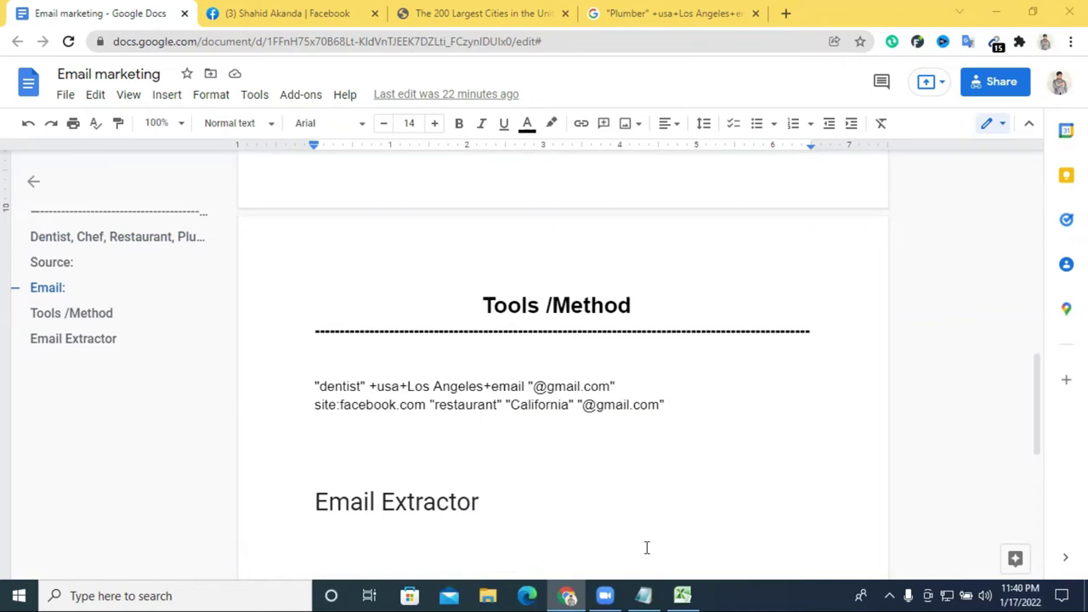
{"action": "scroll", "coordinate": [732, 383], "scroll_direction": "down", "scroll_amount": 3}
{"action": "scroll", "coordinate": [733, 385], "scroll_direction": "up", "scroll_amount": 3}
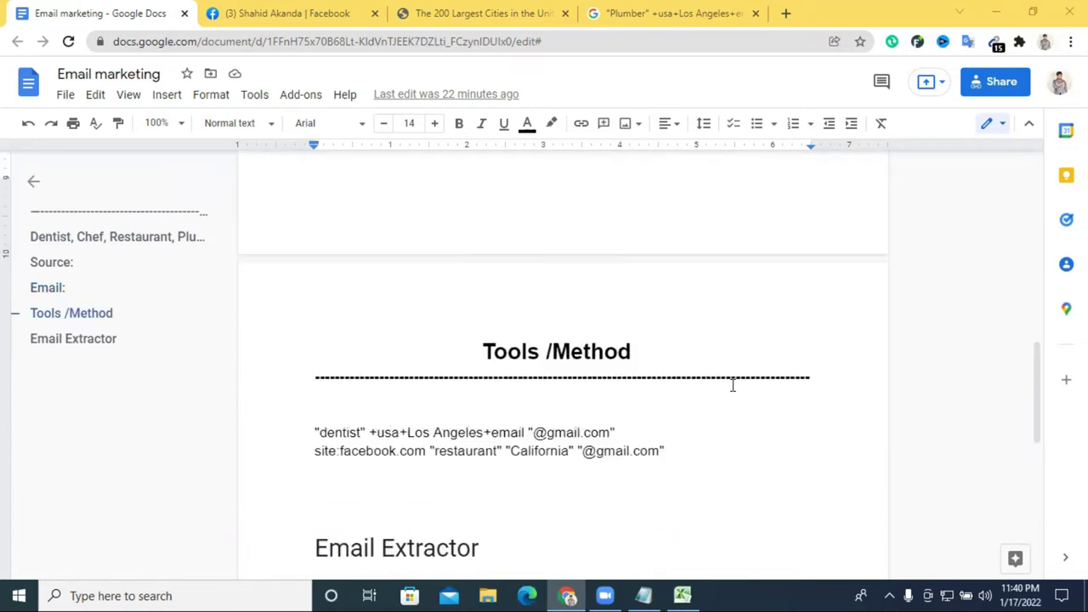
{"action": "scroll", "coordinate": [731, 383], "scroll_direction": "up", "scroll_amount": 8}
{"action": "left_click", "coordinate": [643, 11]}
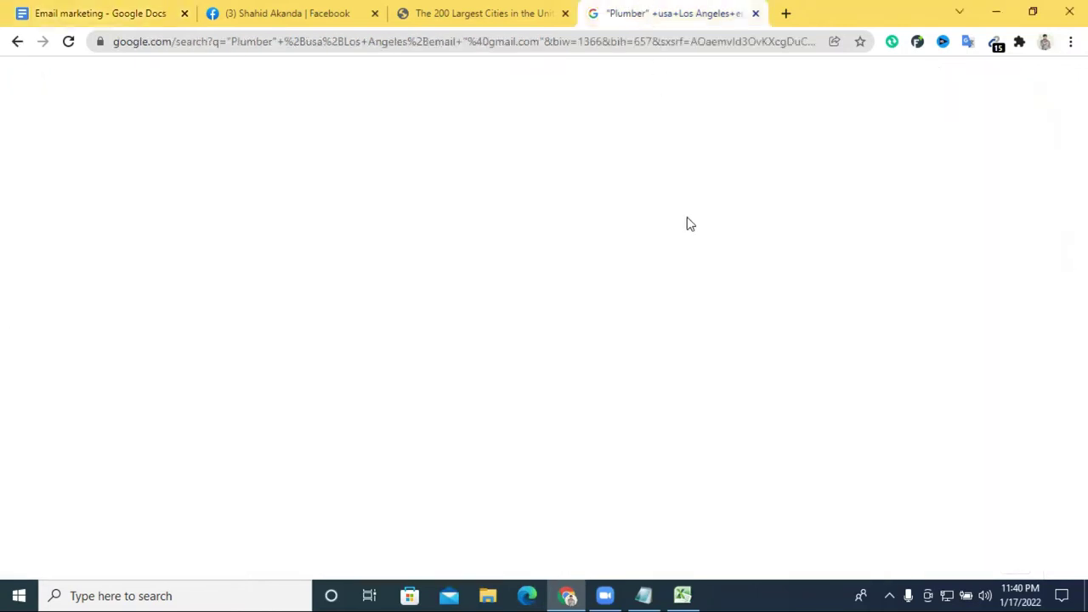
Step: Dismiss the activation wizard, save Book1 to the Desktop as an Excel Workbook, and close Excel
{"action": "left_click", "coordinate": [687, 594]}
{"action": "left_click", "coordinate": [727, 127]}
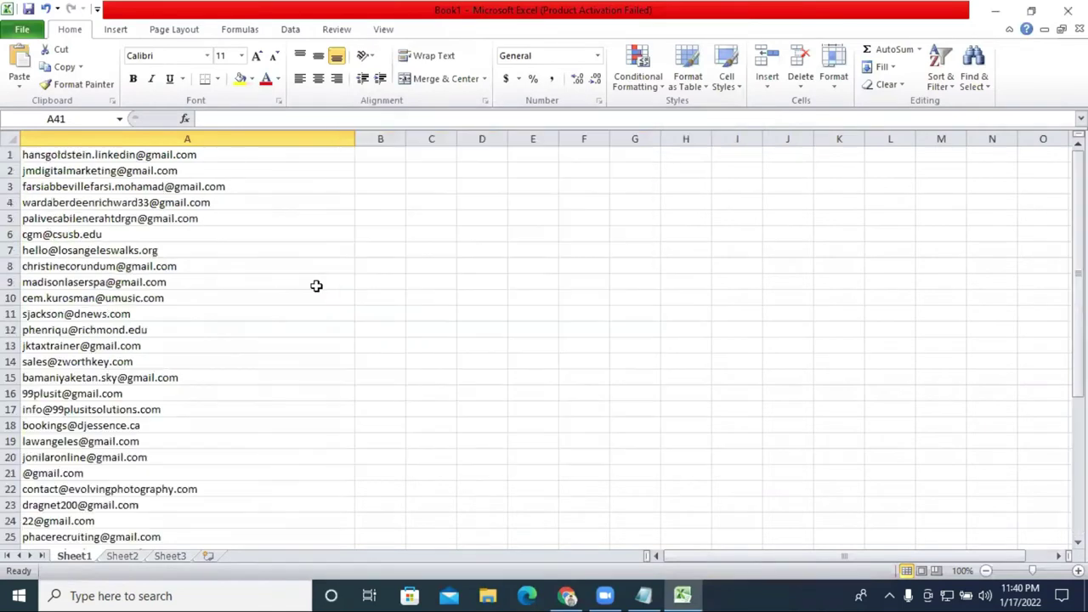
{"action": "left_click", "coordinate": [1068, 10]}
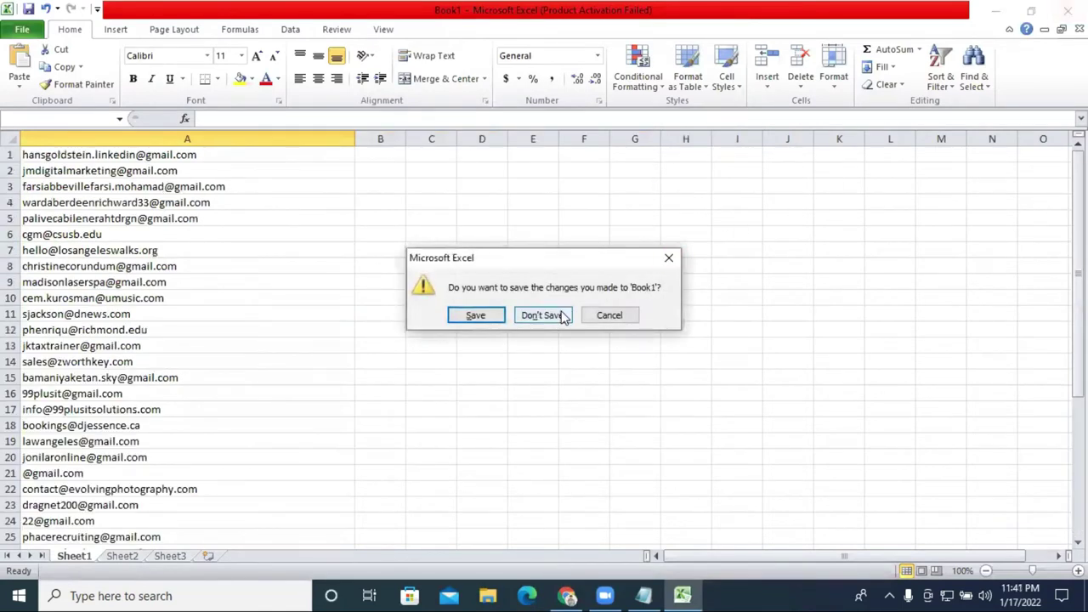
{"action": "left_click", "coordinate": [490, 321]}
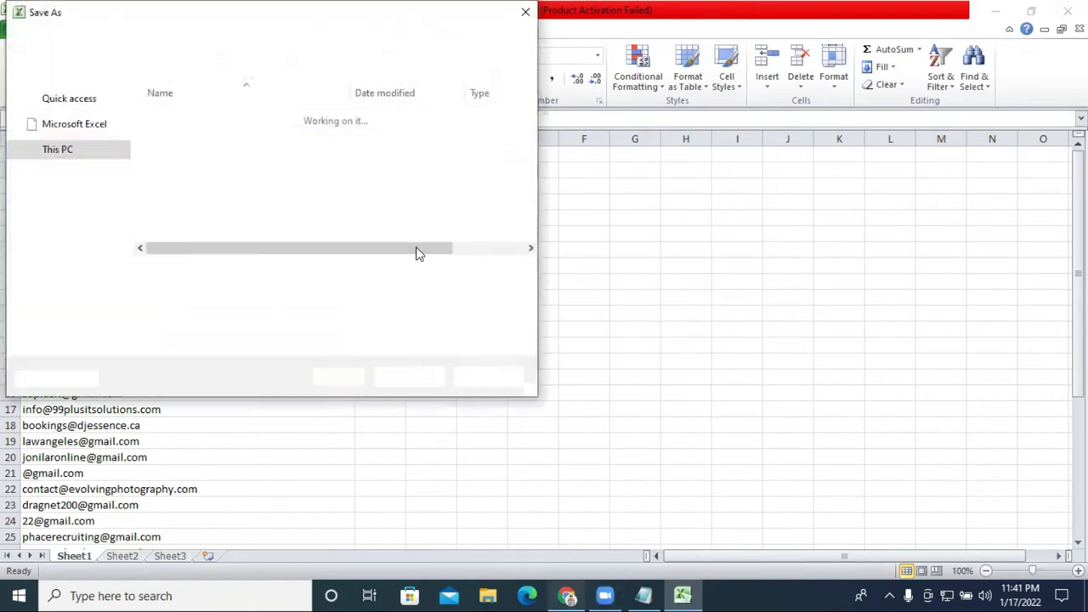
{"action": "left_click", "coordinate": [73, 225]}
{"action": "left_click", "coordinate": [387, 380]}
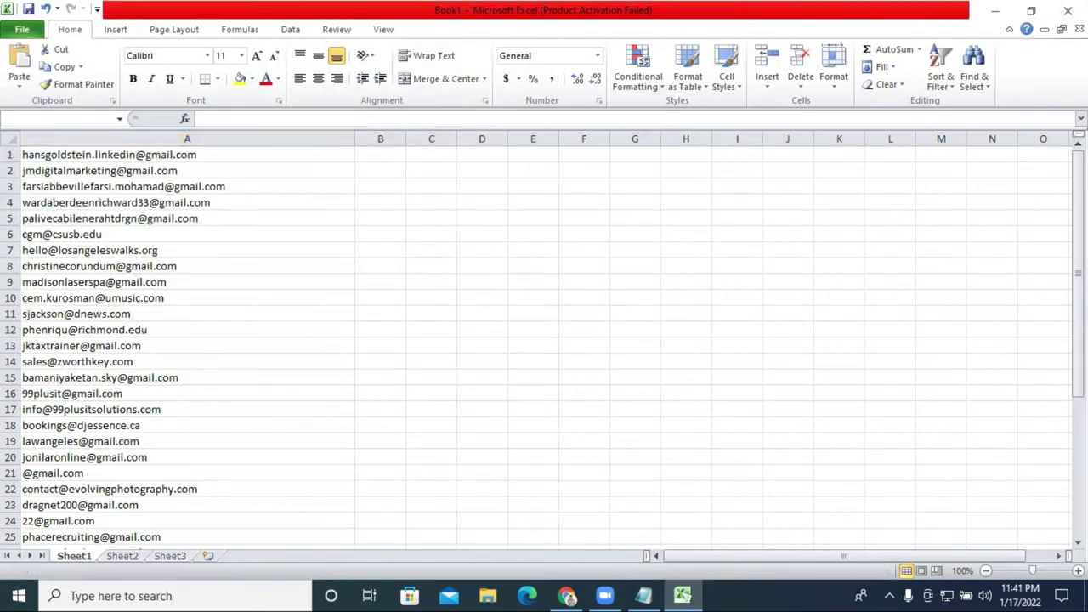
{"action": "key", "text": "alt+F4"}
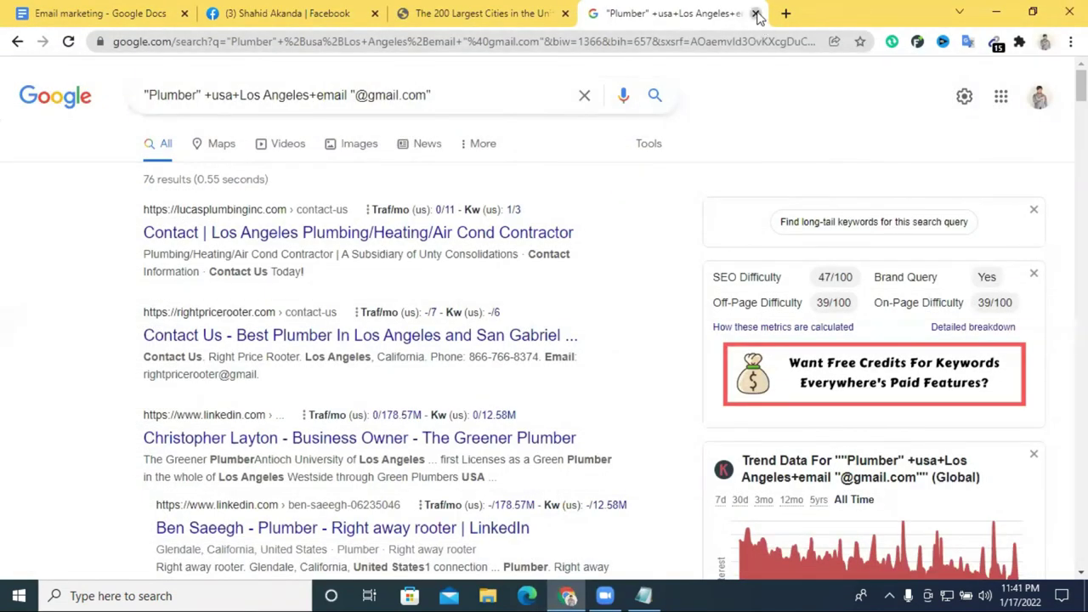
Step: Close the Plumber Los Angeles search results tab
{"action": "left_click", "coordinate": [756, 13]}
{"action": "scroll", "coordinate": [798, 175], "scroll_direction": "up", "scroll_amount": 15}
{"action": "scroll", "coordinate": [750, 175], "scroll_direction": "up", "scroll_amount": 20}
{"action": "scroll", "coordinate": [636, 187], "scroll_direction": "up", "scroll_amount": 20}
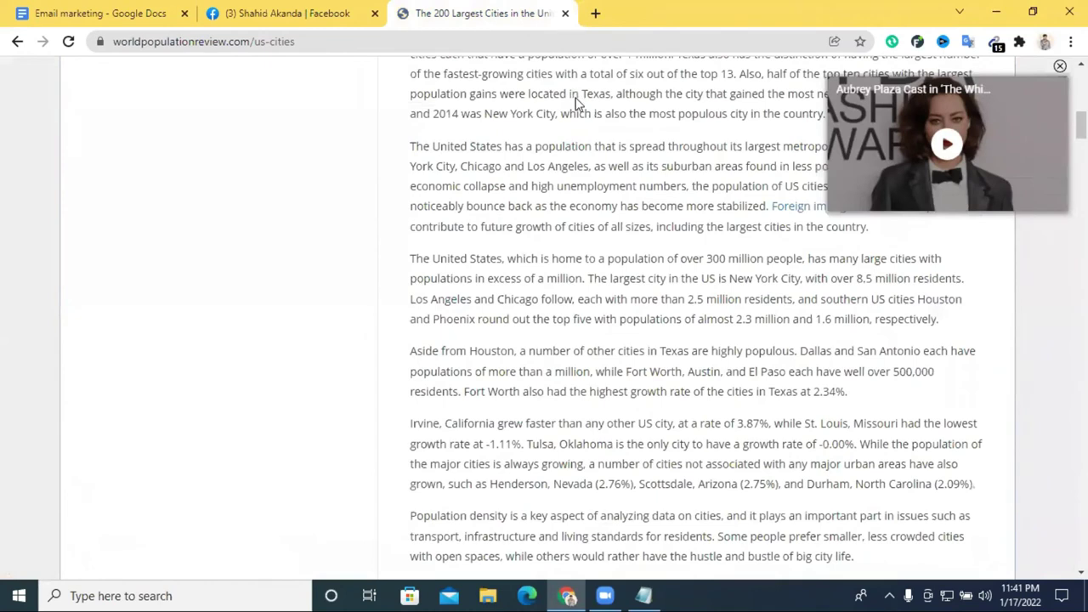
{"action": "scroll", "coordinate": [561, 104], "scroll_direction": "up", "scroll_amount": 10}
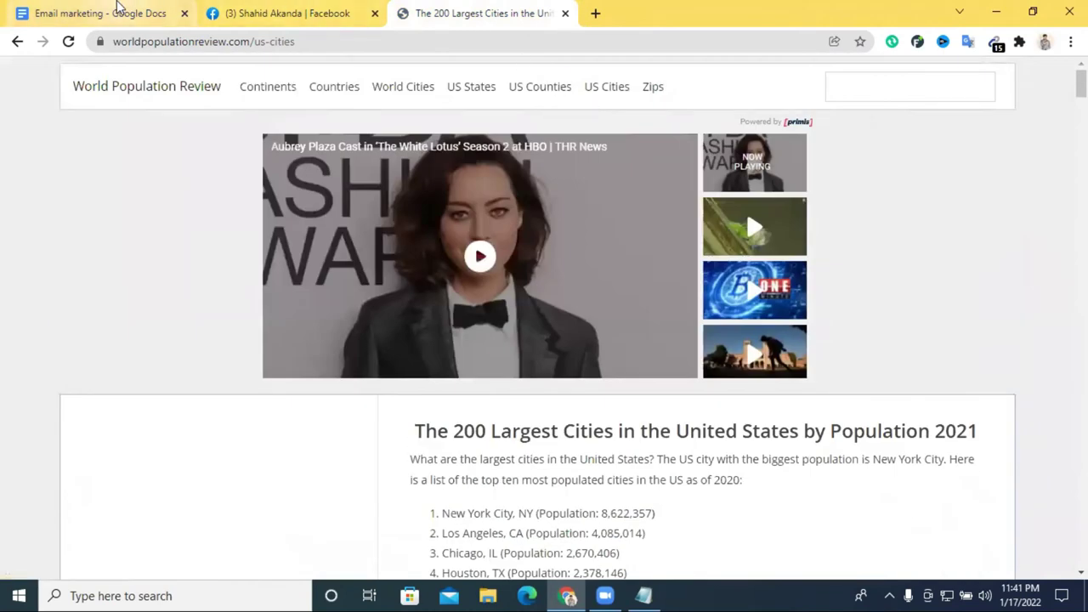
Step: Look over the Docs, Facebook and US cities tabs and Facebook notifications, then open a new tab
{"action": "left_click", "coordinate": [117, 7]}
{"action": "left_click", "coordinate": [287, 9]}
{"action": "left_click", "coordinate": [461, 7]}
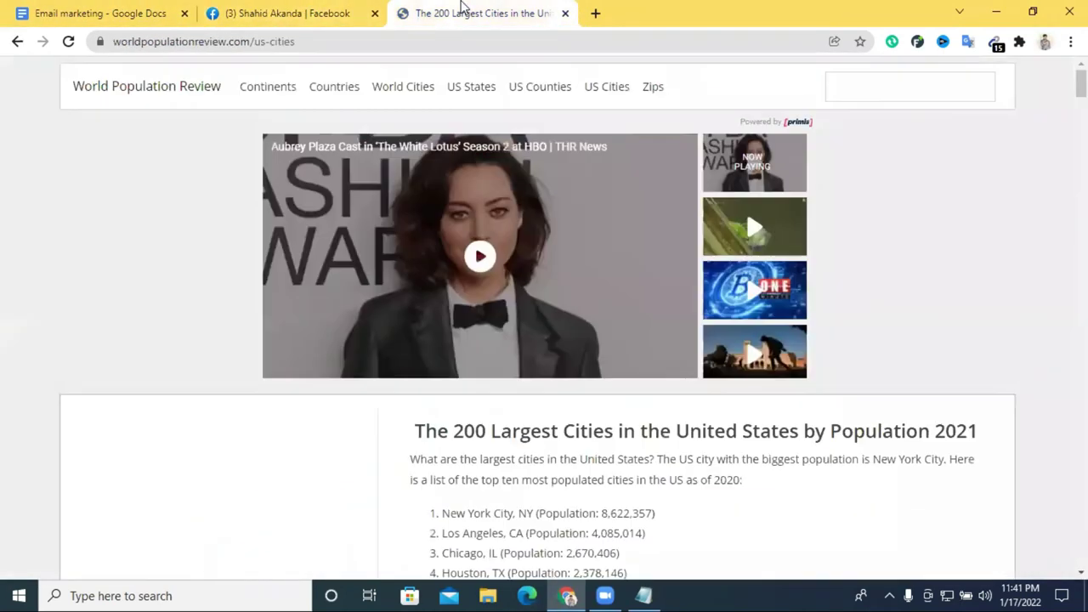
{"action": "left_click", "coordinate": [283, 11]}
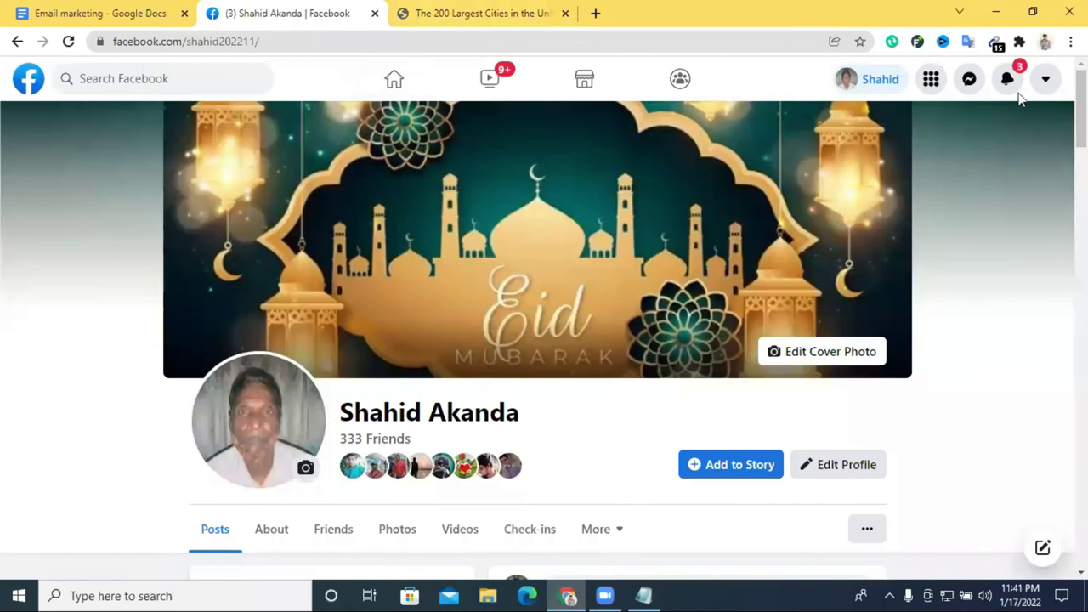
{"action": "left_click", "coordinate": [1008, 82]}
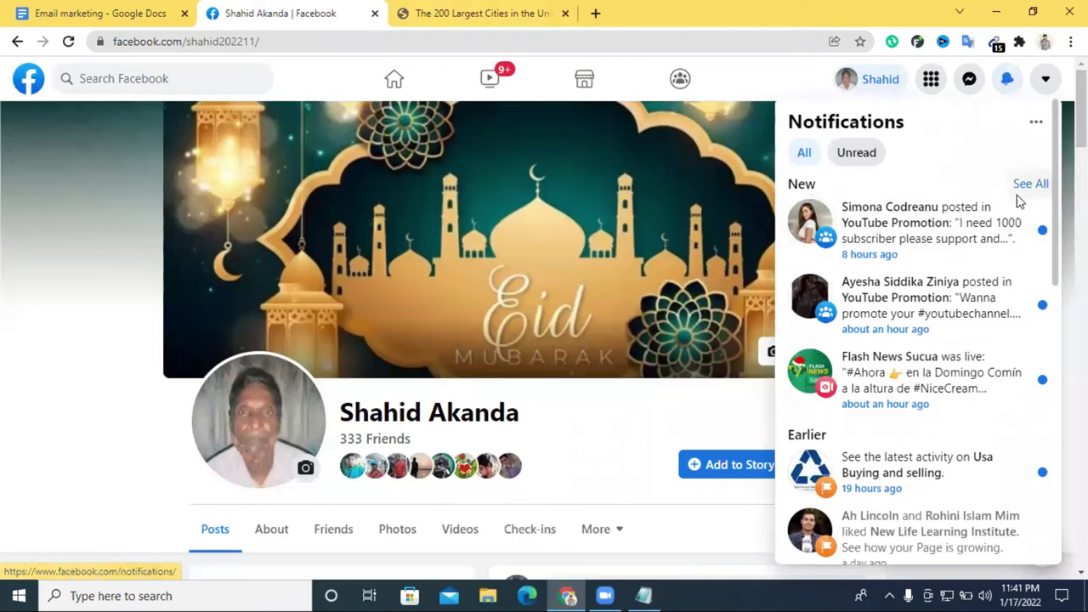
{"action": "key", "text": "Escape"}
{"action": "left_click", "coordinate": [595, 13]}
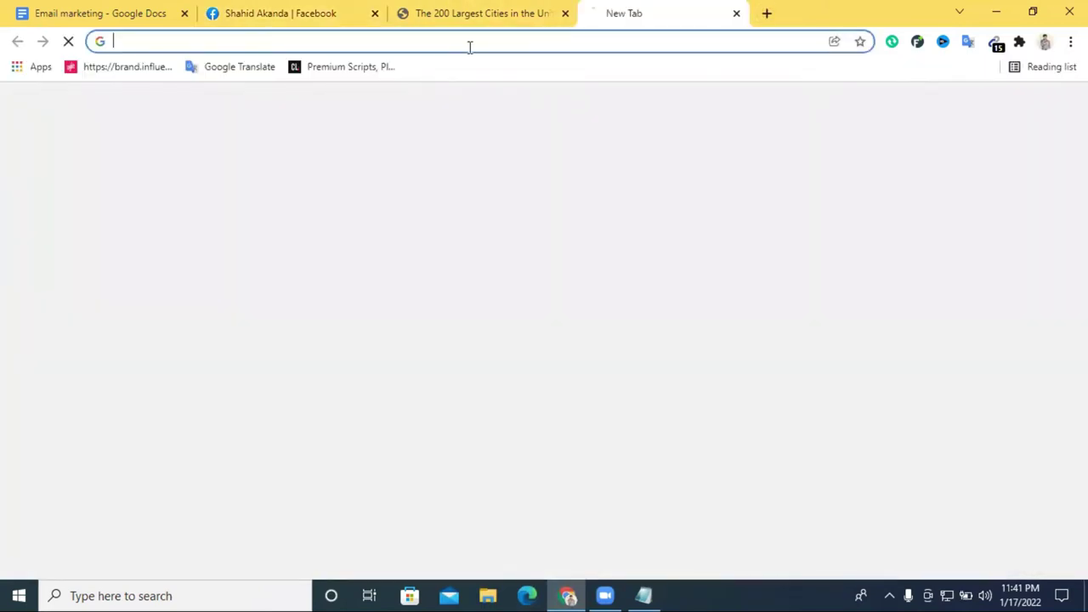
Step: Search Google for 'online email list valid check'
{"action": "left_click", "coordinate": [460, 44]}
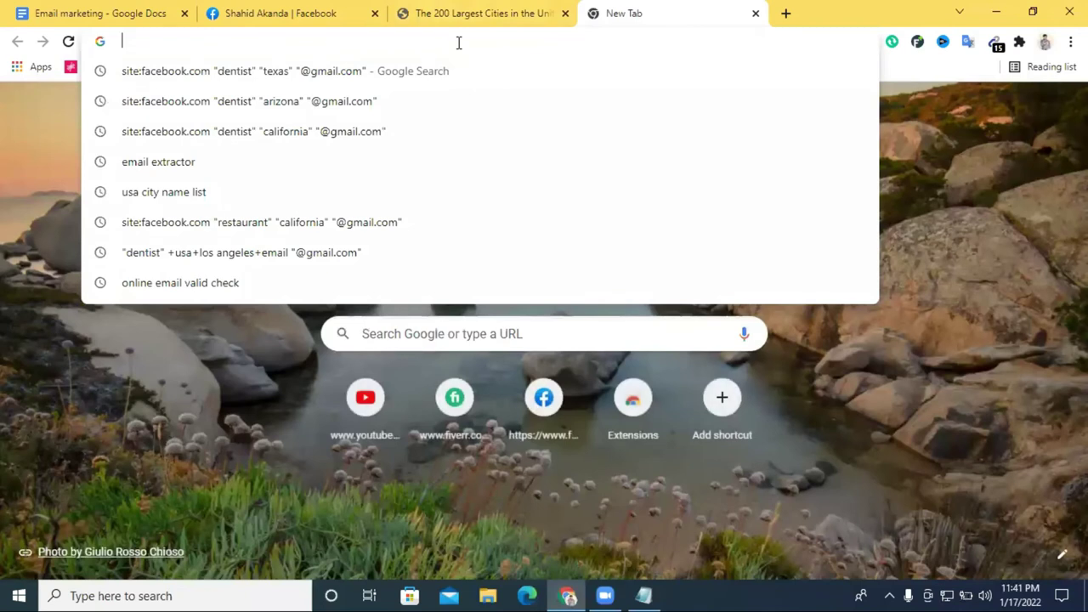
{"action": "type", "text": "onl"}
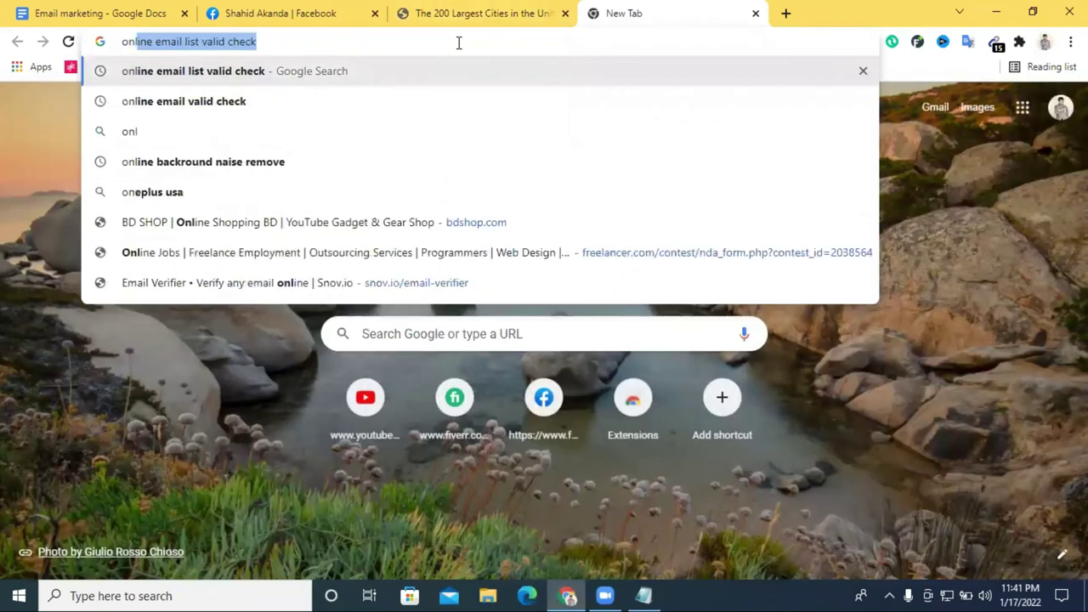
{"action": "type", "text": "ine"}
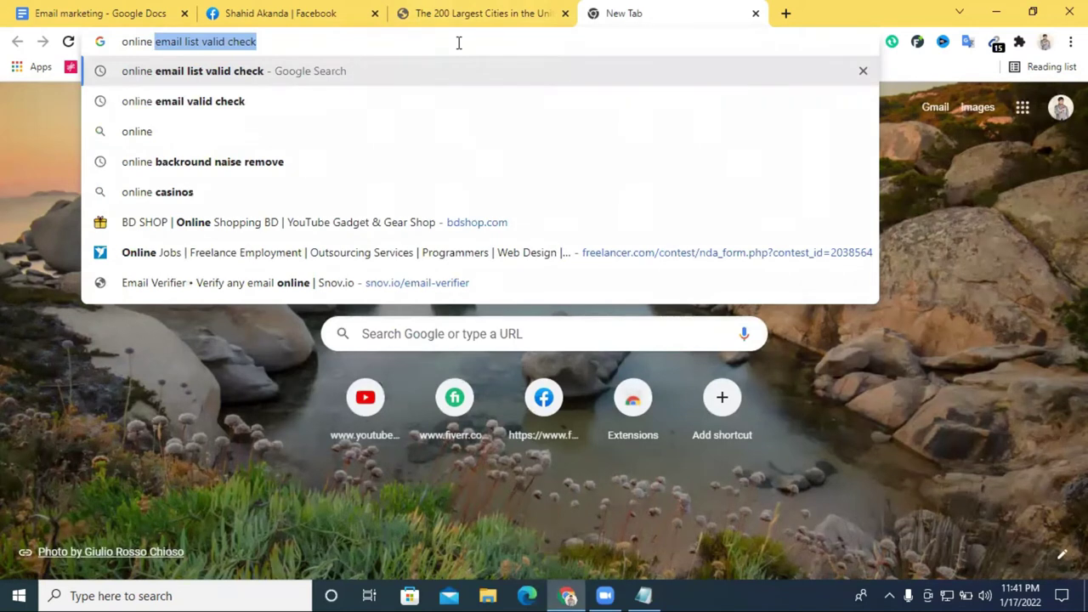
{"action": "key", "text": "Return"}
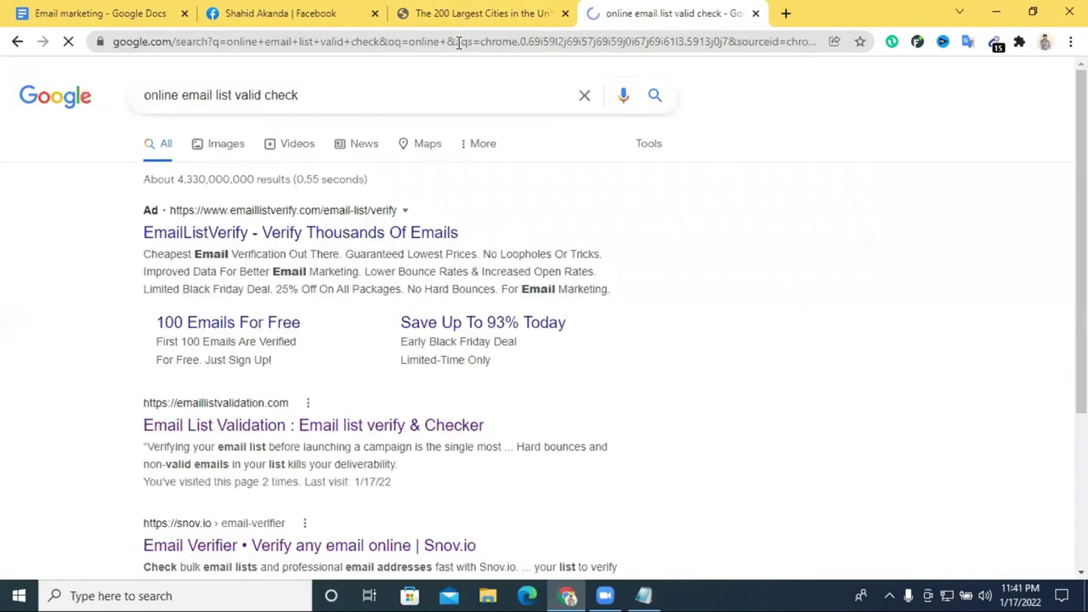
{"action": "scroll", "coordinate": [238, 358], "scroll_direction": "down", "scroll_amount": 2}
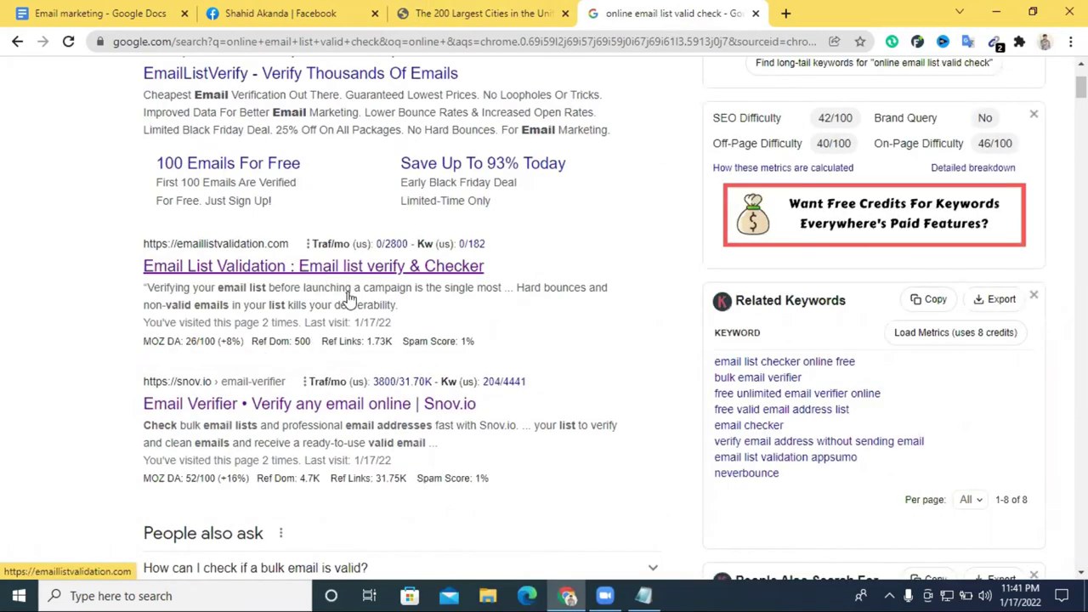
Step: Glance at the Email List Validation site, then open Verifalia's free email address validator
{"action": "left_click", "coordinate": [282, 270]}
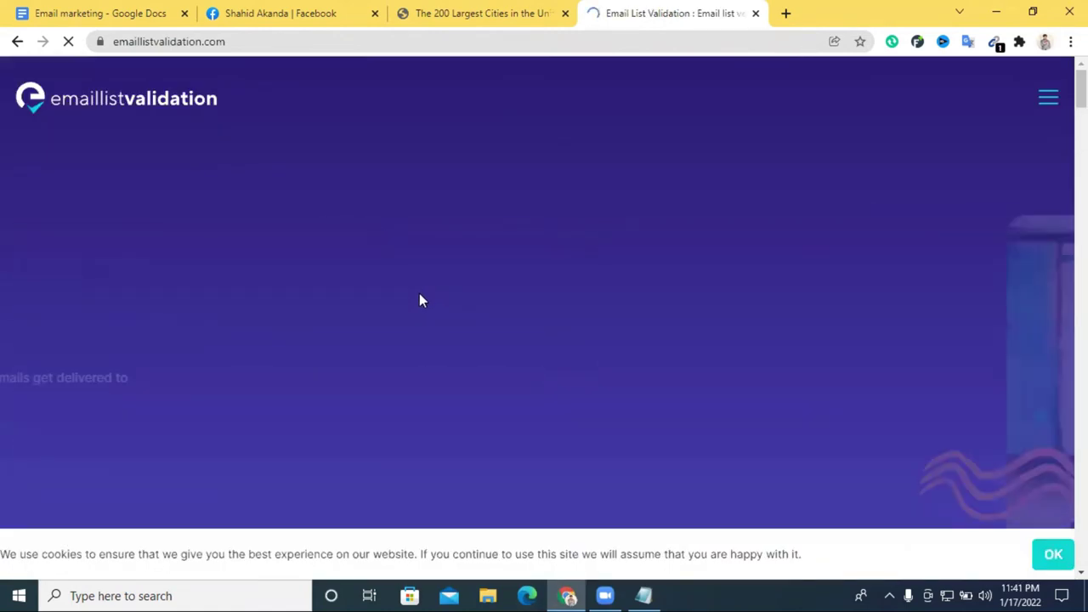
{"action": "scroll", "coordinate": [419, 294], "scroll_direction": "down", "scroll_amount": 6}
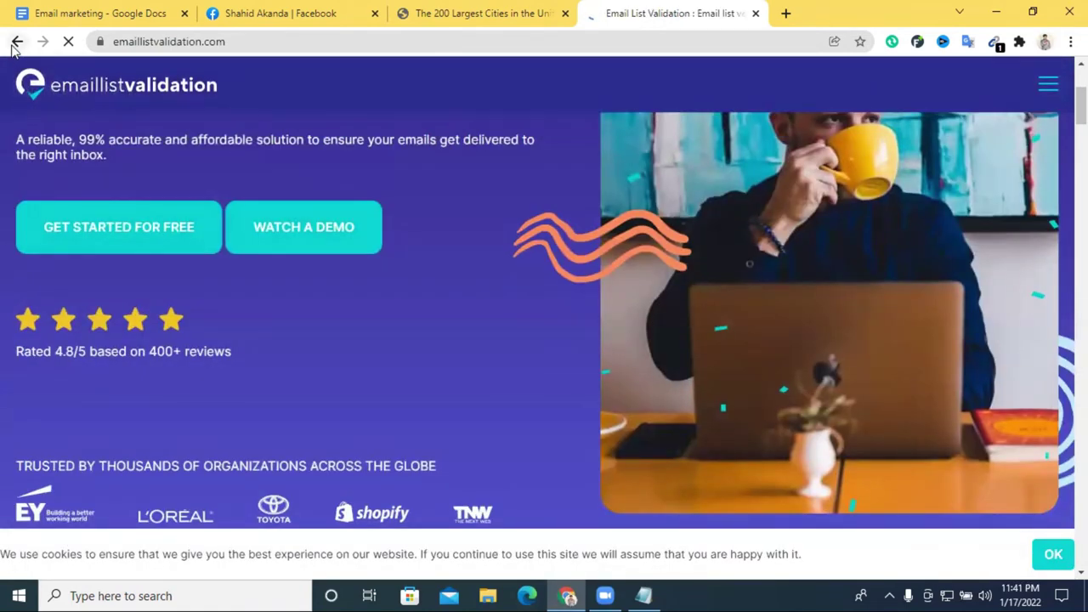
{"action": "left_click", "coordinate": [17, 41]}
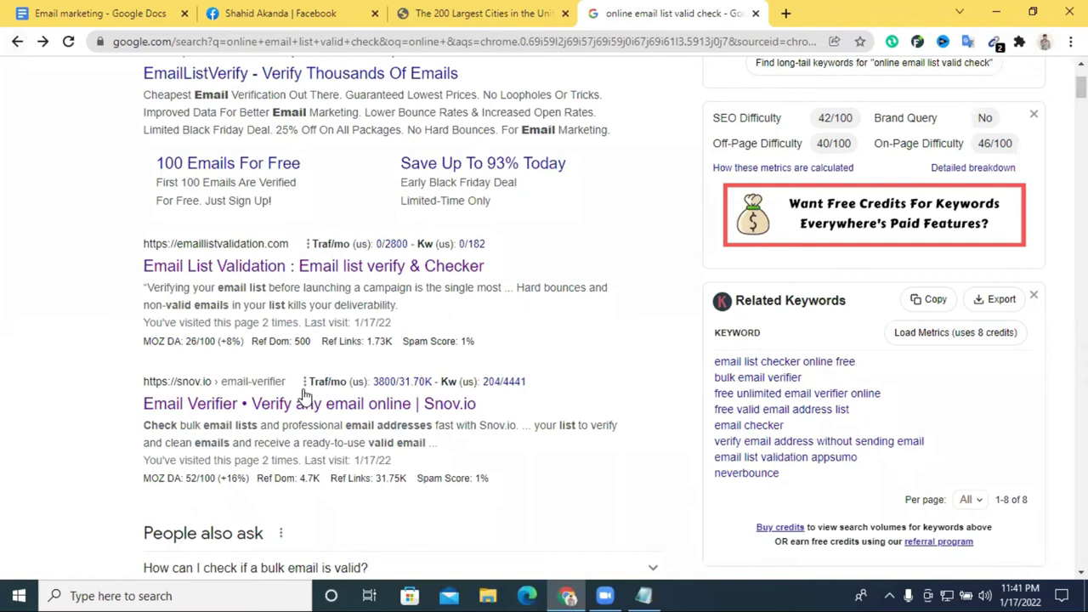
{"action": "scroll", "coordinate": [332, 392], "scroll_direction": "up", "scroll_amount": 5}
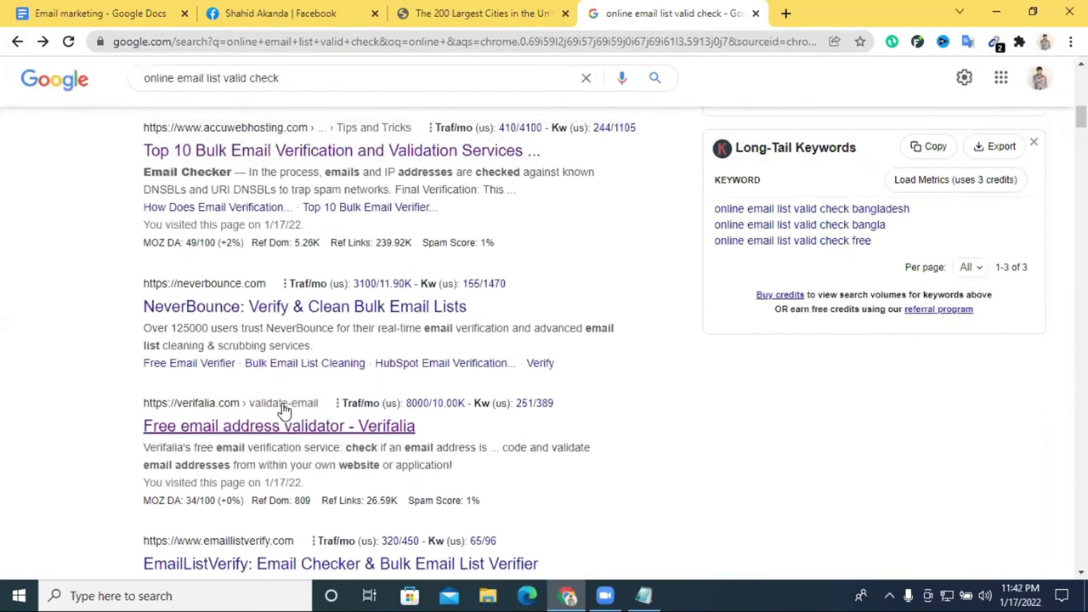
{"action": "left_click", "coordinate": [234, 432]}
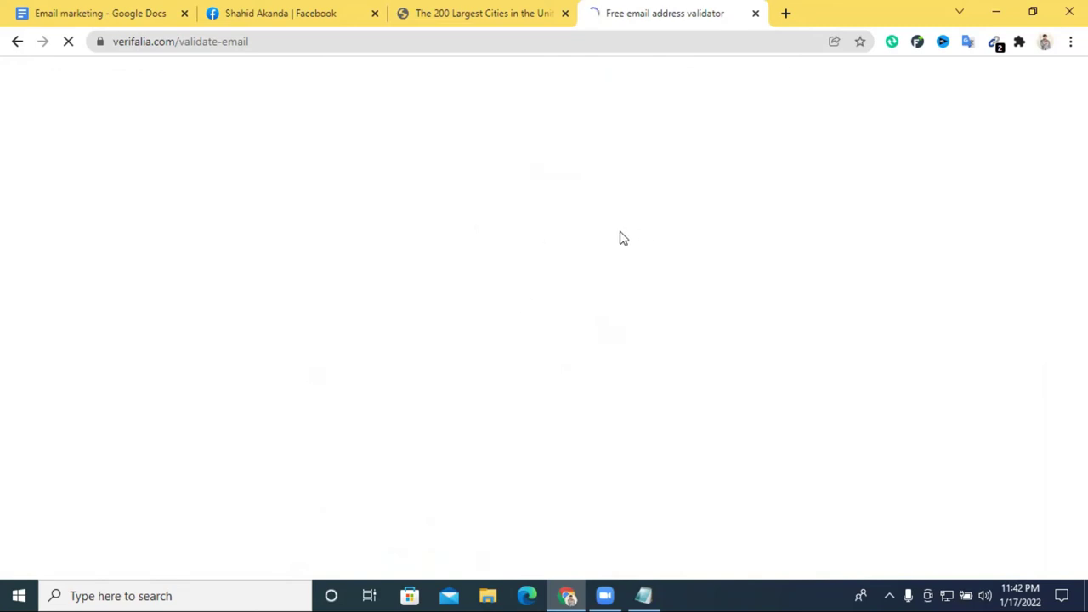
Step: Paste the Google Docs link onto line 14 of the raju Notepad list, then delete it
{"action": "left_click", "coordinate": [644, 595]}
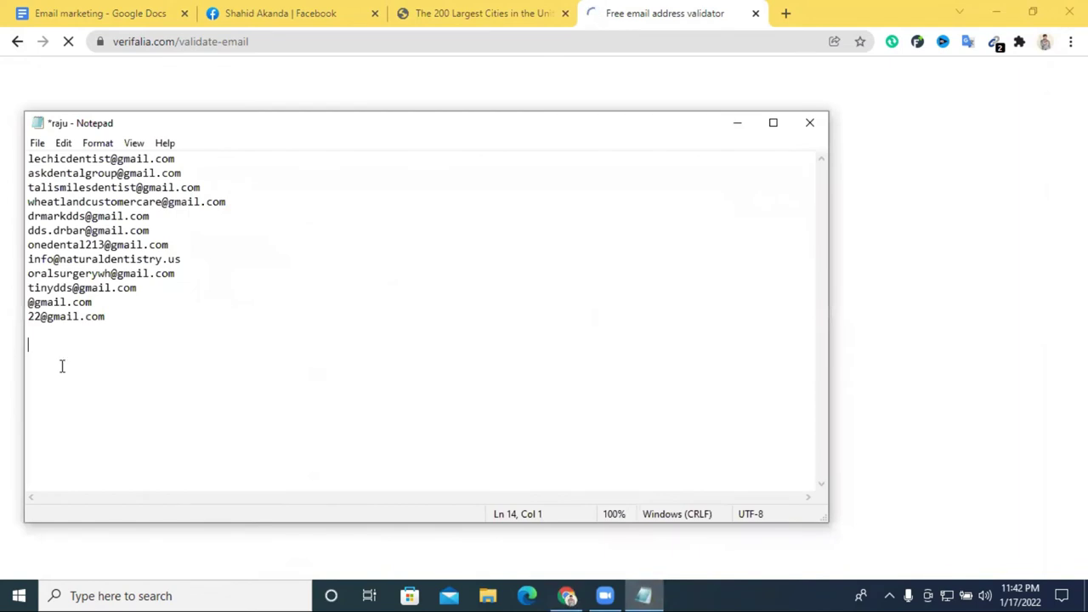
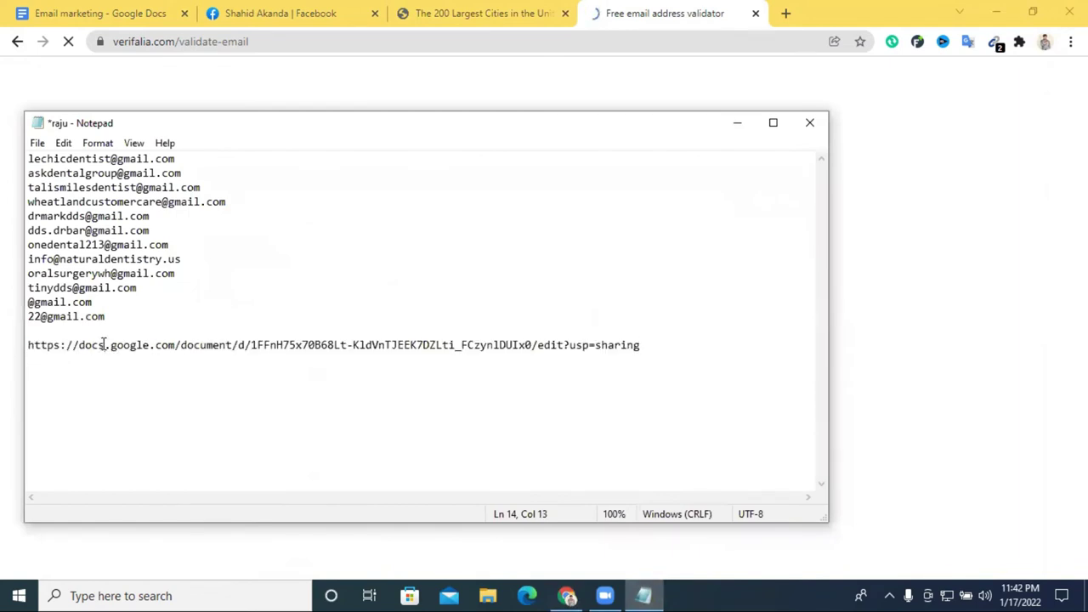
{"action": "left_click", "coordinate": [126, 343]}
{"action": "left_click_drag", "start_coordinate": [666, 351], "coordinate": [14, 340]}
{"action": "key", "text": "BackSpace"}
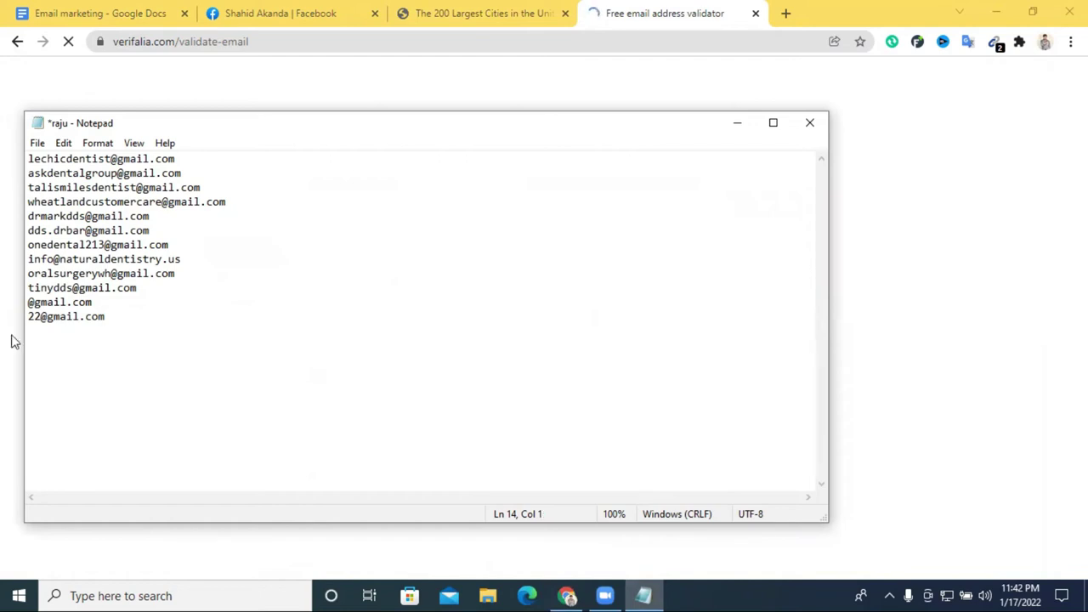
Step: Copy the first address in the Notepad email list
{"action": "left_click", "coordinate": [74, 164]}
{"action": "double_click", "coordinate": [74, 163]}
{"action": "right_click", "coordinate": [78, 169]}
{"action": "left_click", "coordinate": [139, 214]}
Step: Return to Chrome's validator tab and go back twice to the New Tab page
{"action": "left_click", "coordinate": [476, 13]}
{"action": "left_click", "coordinate": [622, 12]}
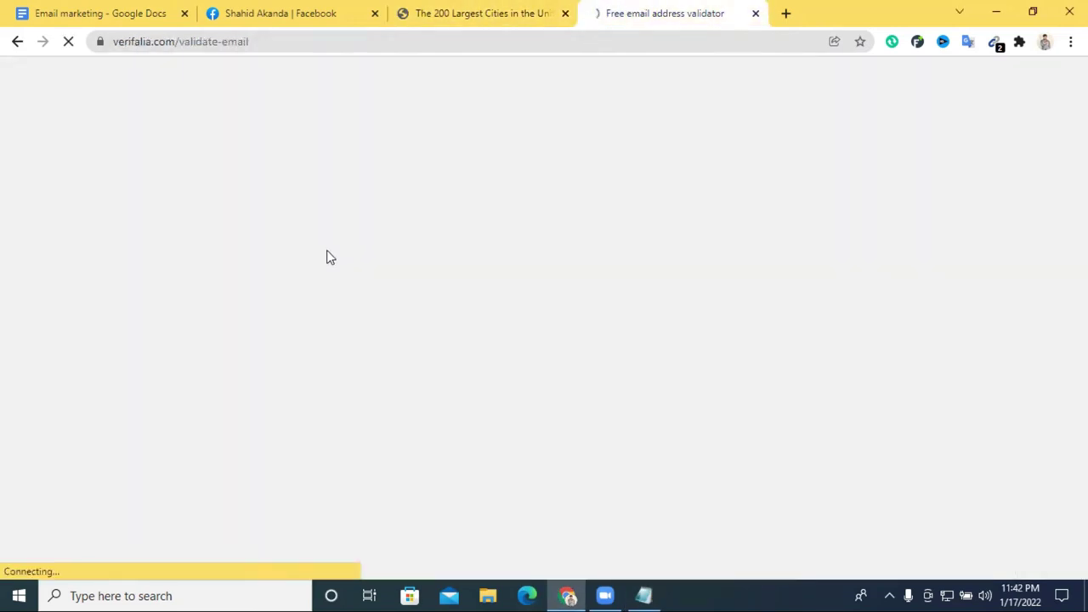
{"action": "left_click", "coordinate": [15, 42]}
{"action": "left_click", "coordinate": [17, 42]}
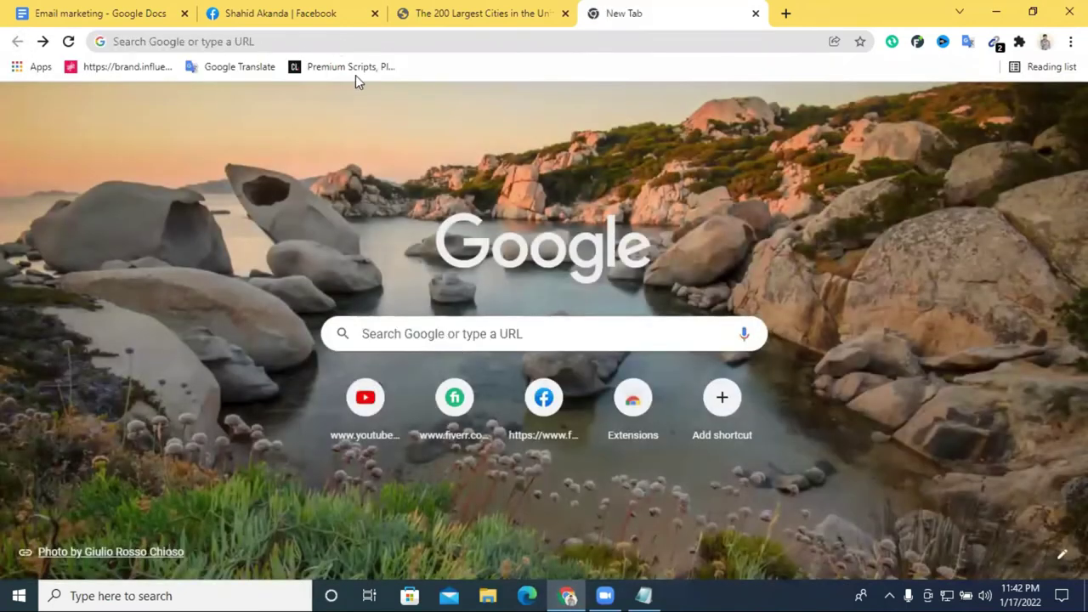
Step: Rerun the 'online email list valid check' search, briefly open Snov.io's Email Verifier, and return to results
{"action": "left_click", "coordinate": [321, 37]}
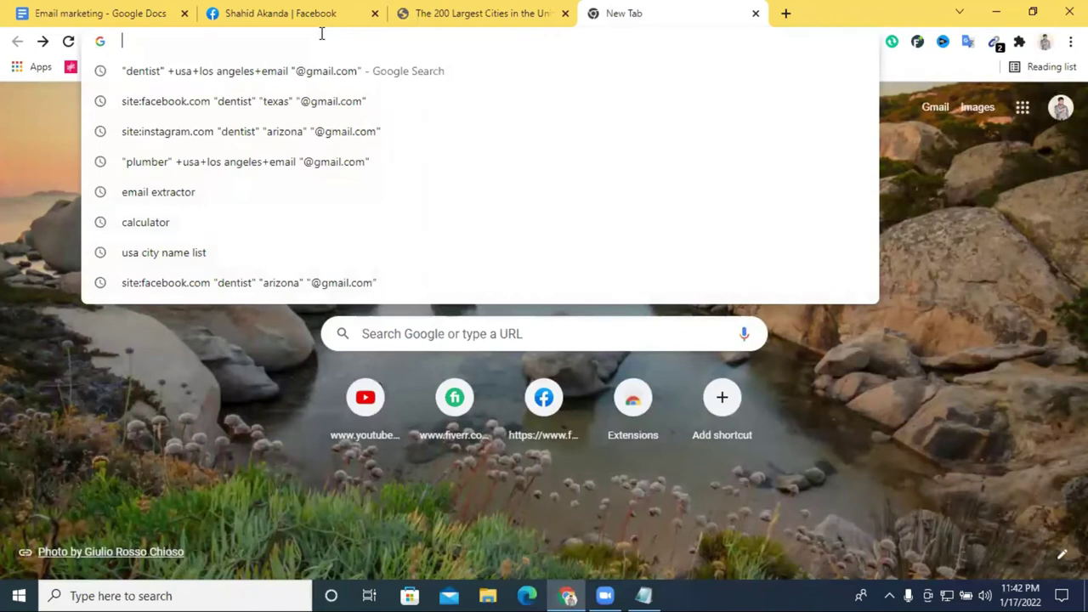
{"action": "type", "text": "e"}
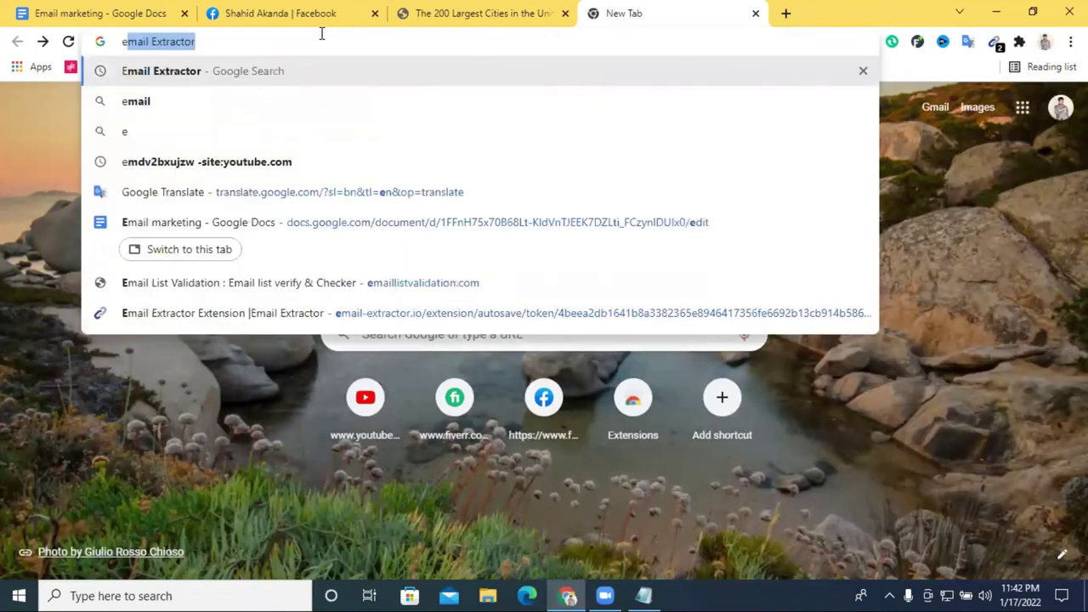
{"action": "type", "text": "mil"}
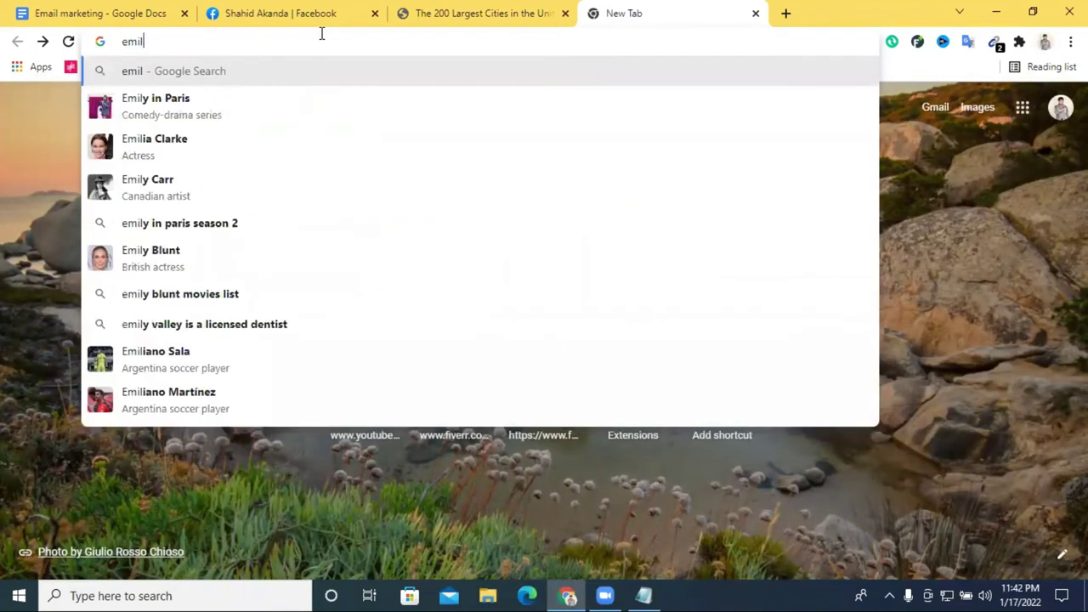
{"action": "key", "text": "BackSpace"}
{"action": "key", "text": "BackSpace"}
{"action": "key", "text": "BackSpace"}
{"action": "key", "text": "BackSpace"}
{"action": "key", "text": "BackSpace"}
{"action": "type", "text": "v"}
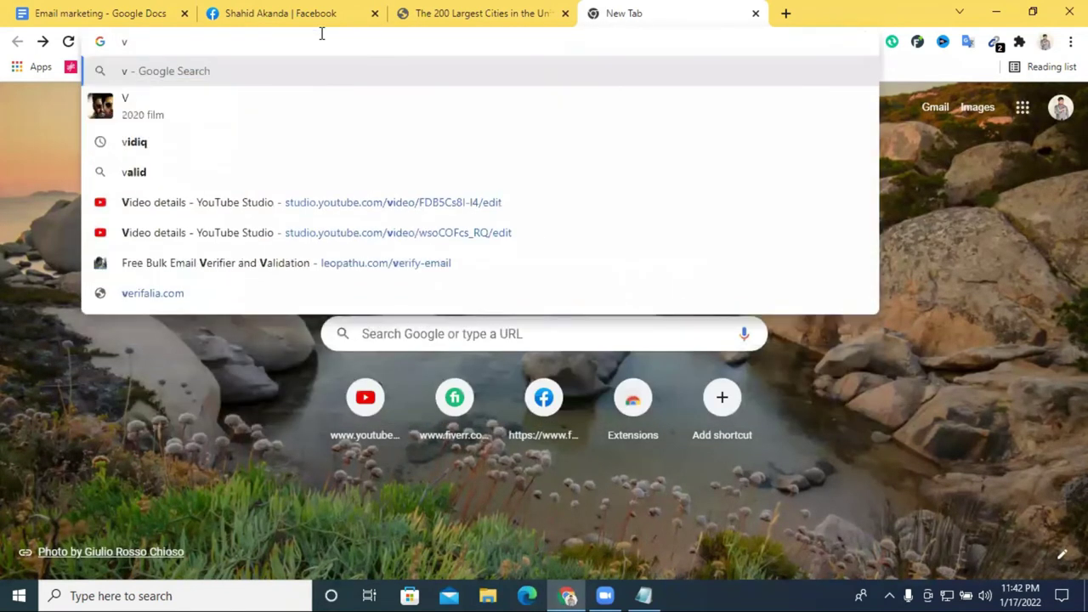
{"action": "type", "text": "lide"}
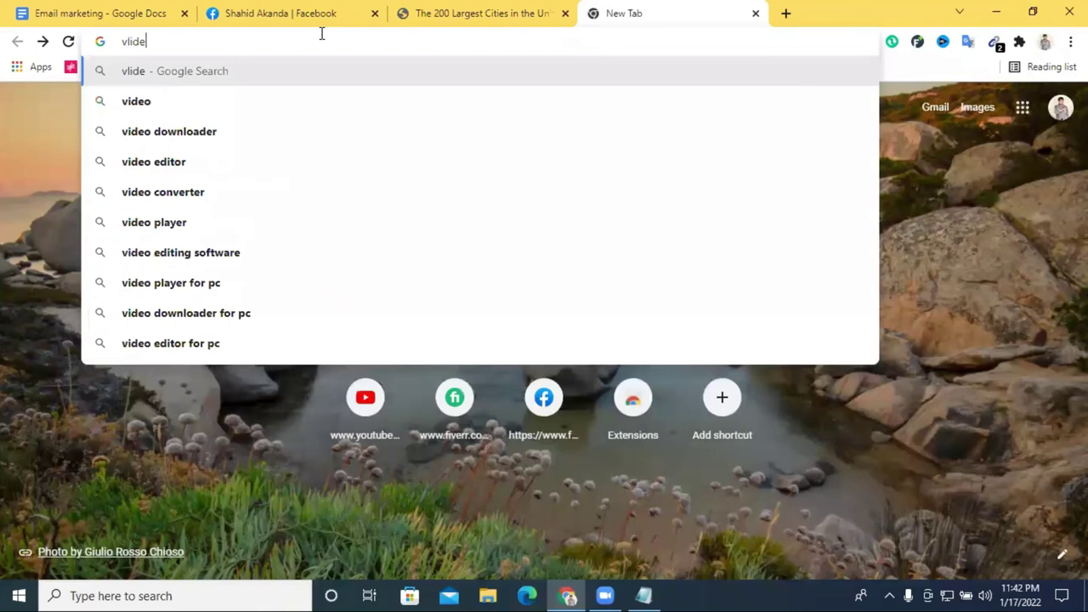
{"action": "type", "text": " ema"}
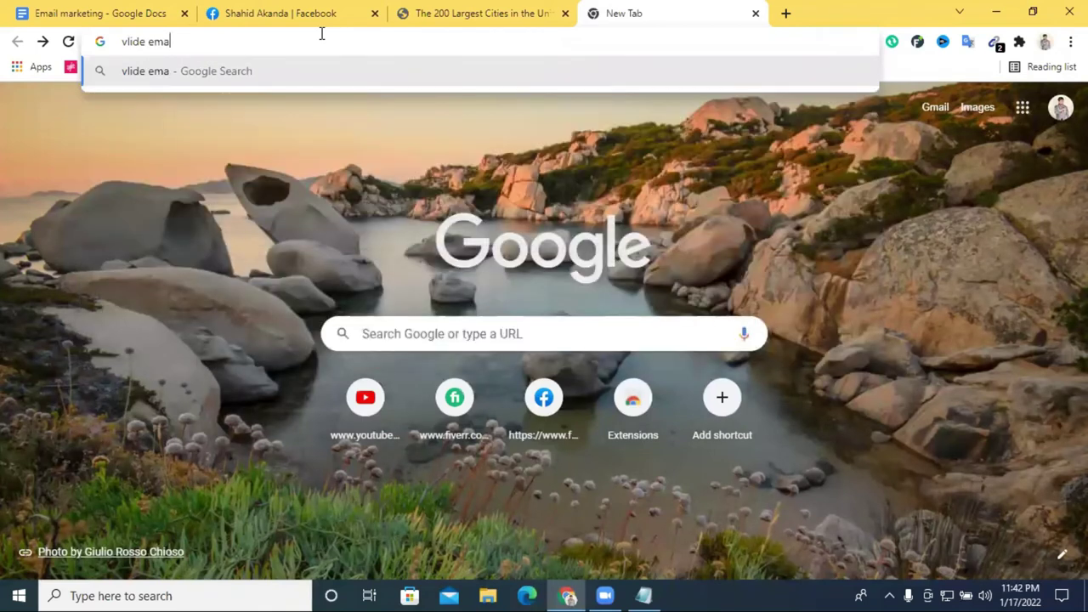
{"action": "key", "text": "ctrl+a"}
{"action": "key", "text": "BackSpace"}
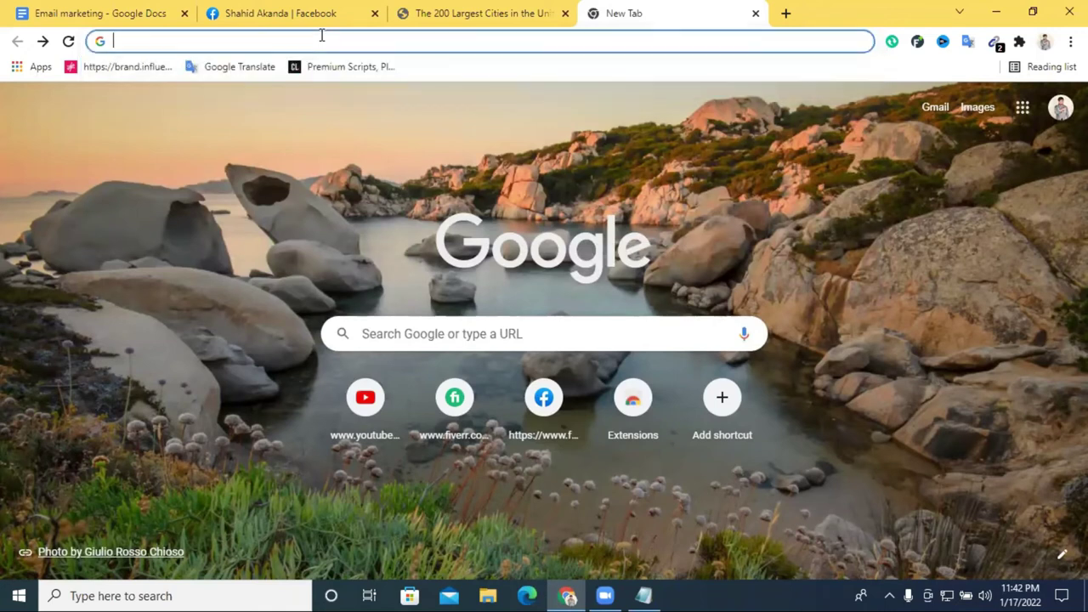
{"action": "type", "text": "onlin"}
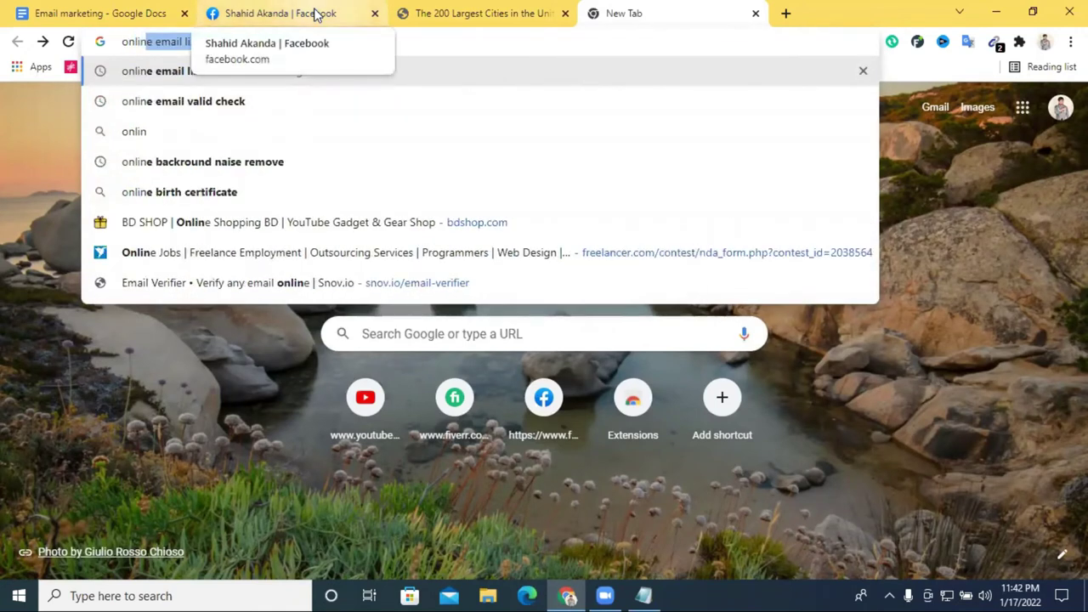
{"action": "key", "text": "Return"}
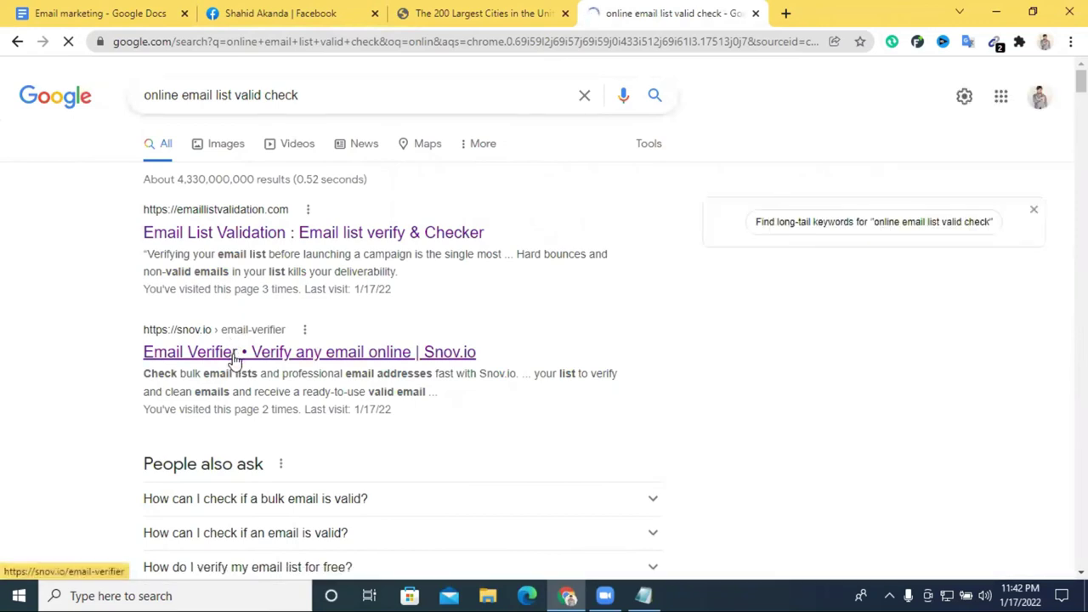
{"action": "left_click", "coordinate": [235, 360]}
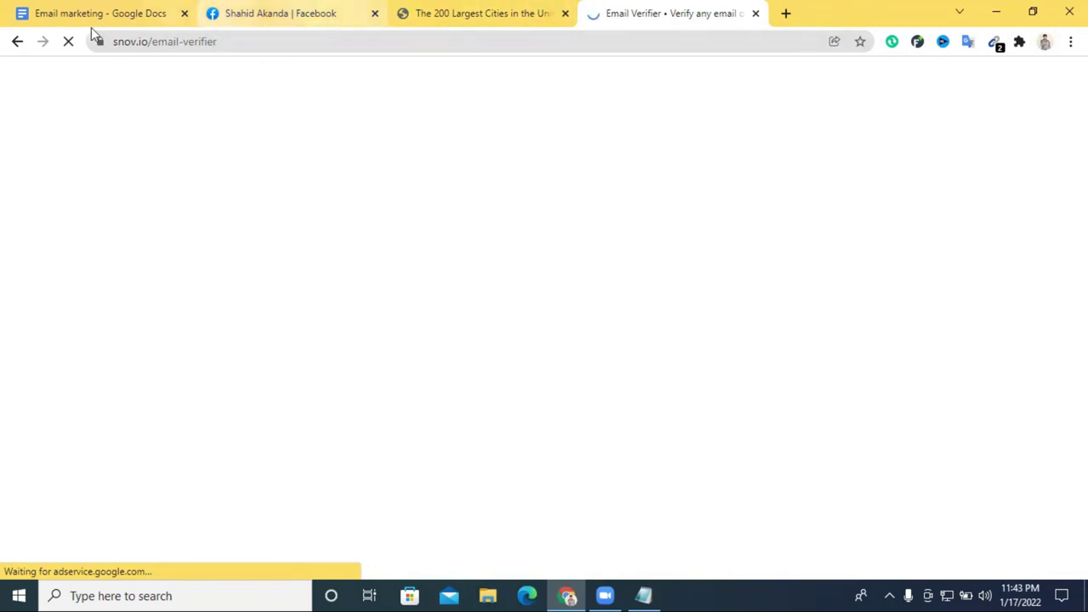
{"action": "left_click", "coordinate": [17, 41]}
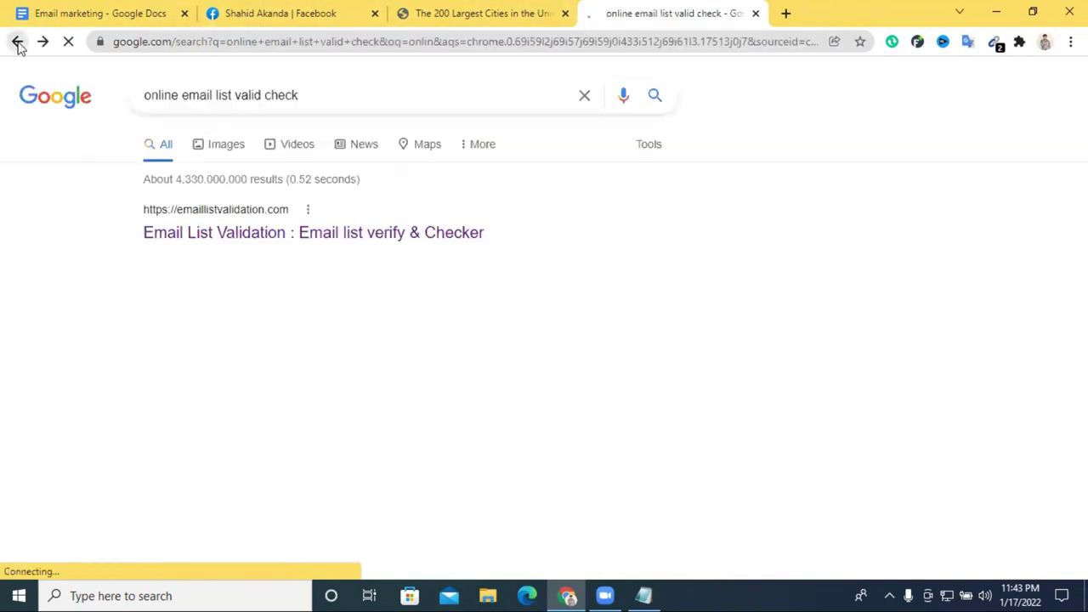
Step: Cut the search query and rerun it in a new incognito window
{"action": "triple_click", "coordinate": [255, 94]}
{"action": "right_click", "coordinate": [278, 93]}
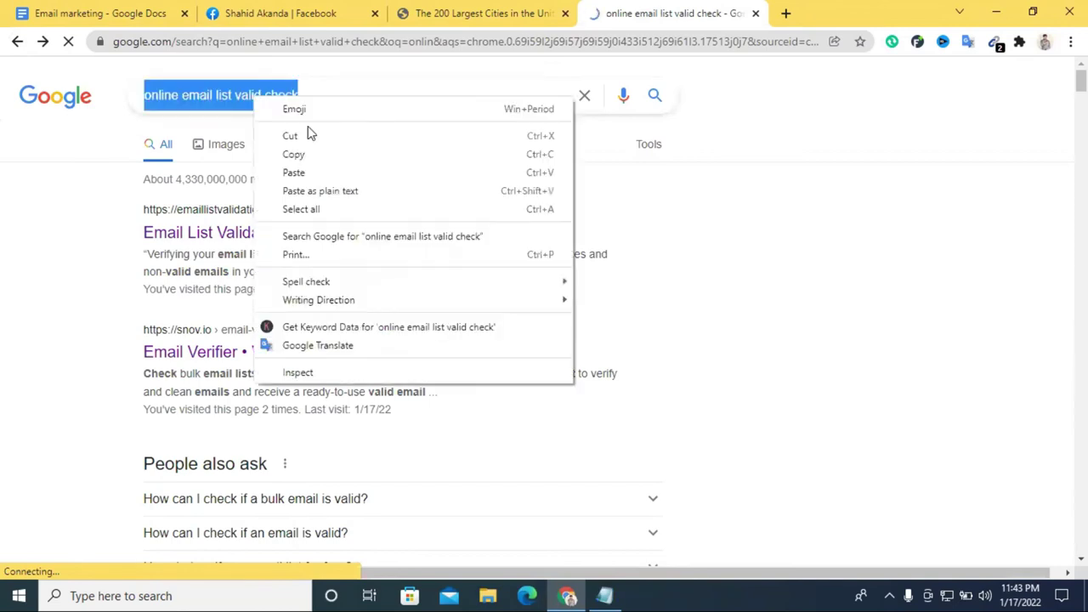
{"action": "left_click", "coordinate": [311, 136]}
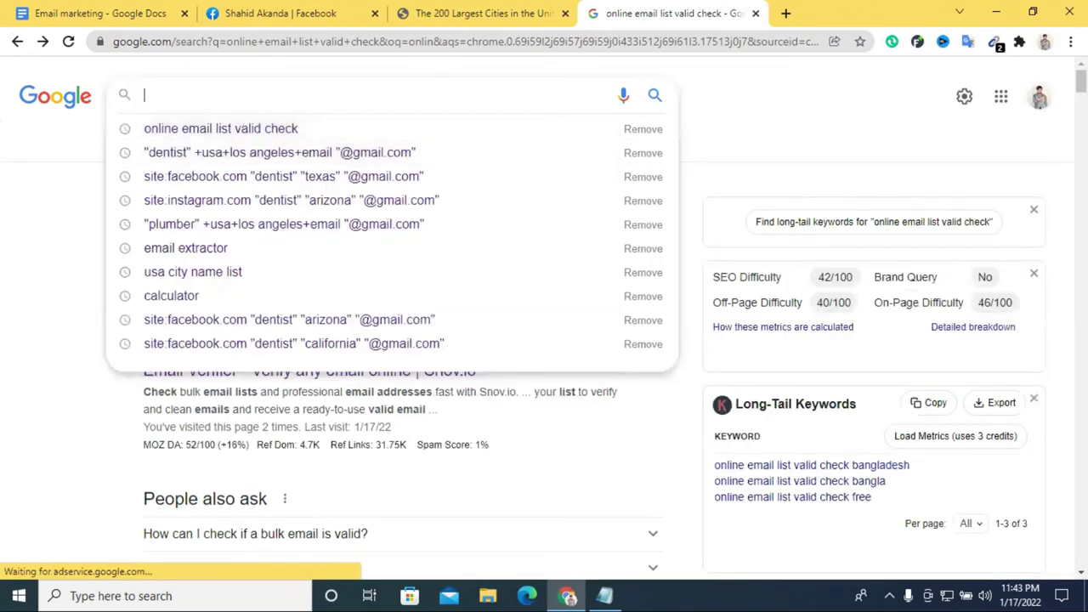
{"action": "left_click", "coordinate": [1070, 41]}
{"action": "left_click", "coordinate": [943, 99]}
{"action": "right_click", "coordinate": [292, 42]}
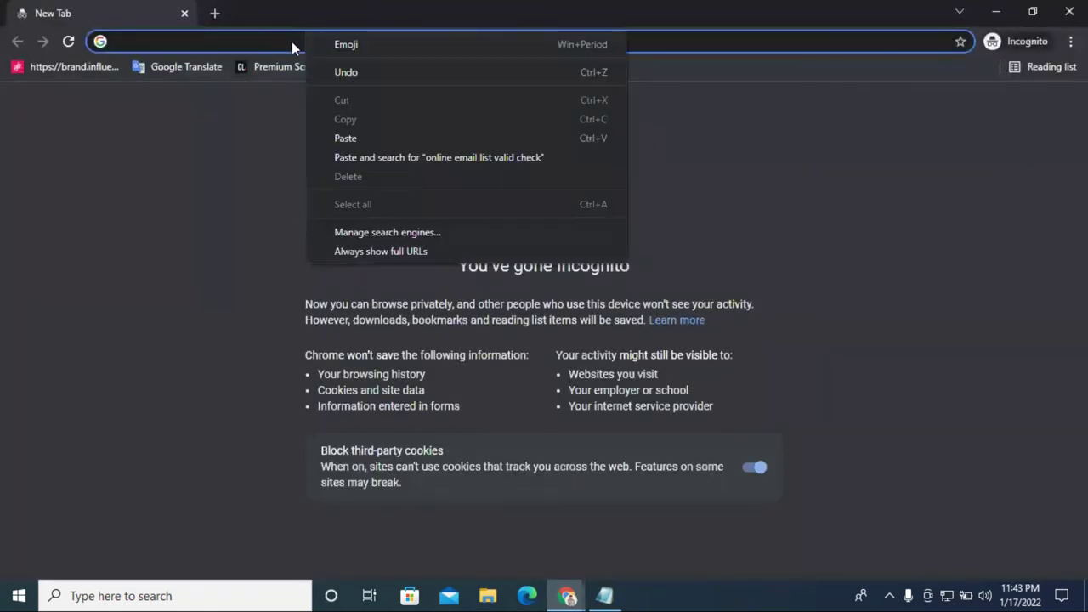
{"action": "left_click", "coordinate": [347, 139]}
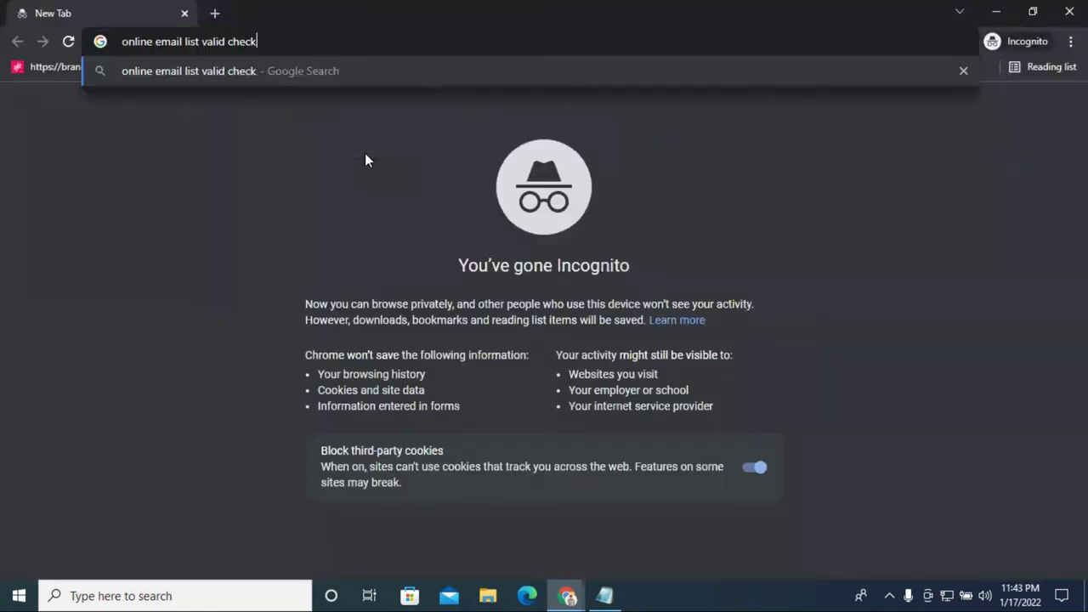
{"action": "key", "text": "Return"}
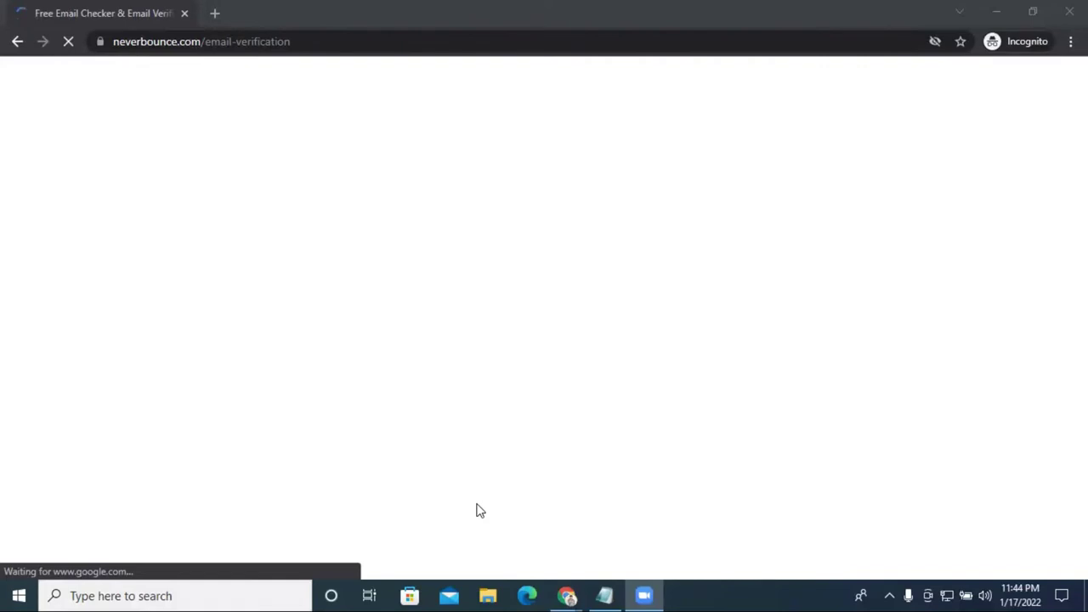
Step: Leave the NeverBounce page for the results and scroll to the Verifalia and Leopathu entries
{"action": "left_click", "coordinate": [631, 97]}
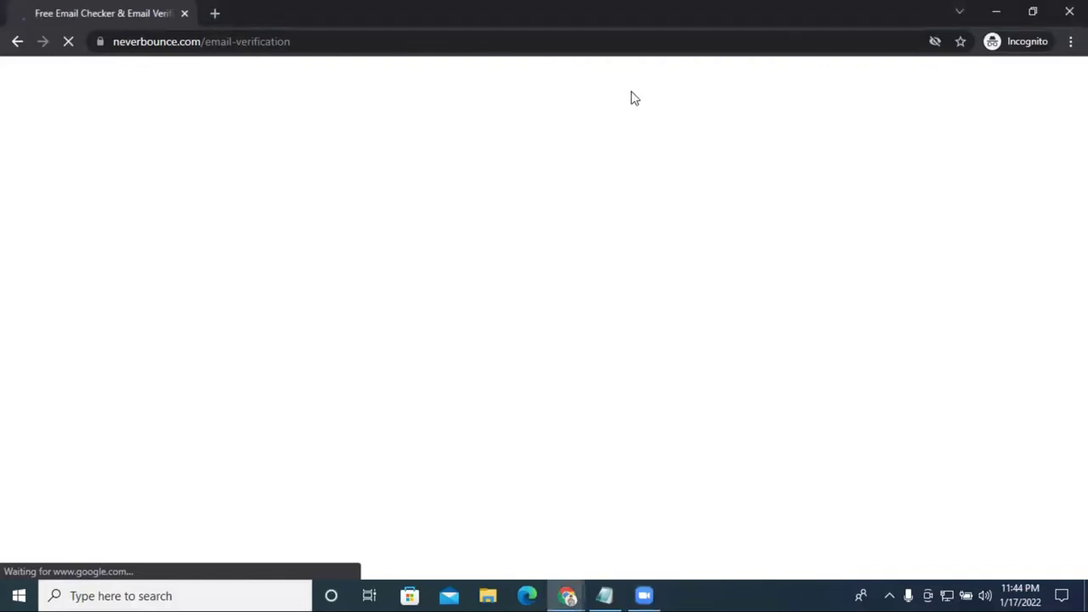
{"action": "left_click", "coordinate": [311, 42]}
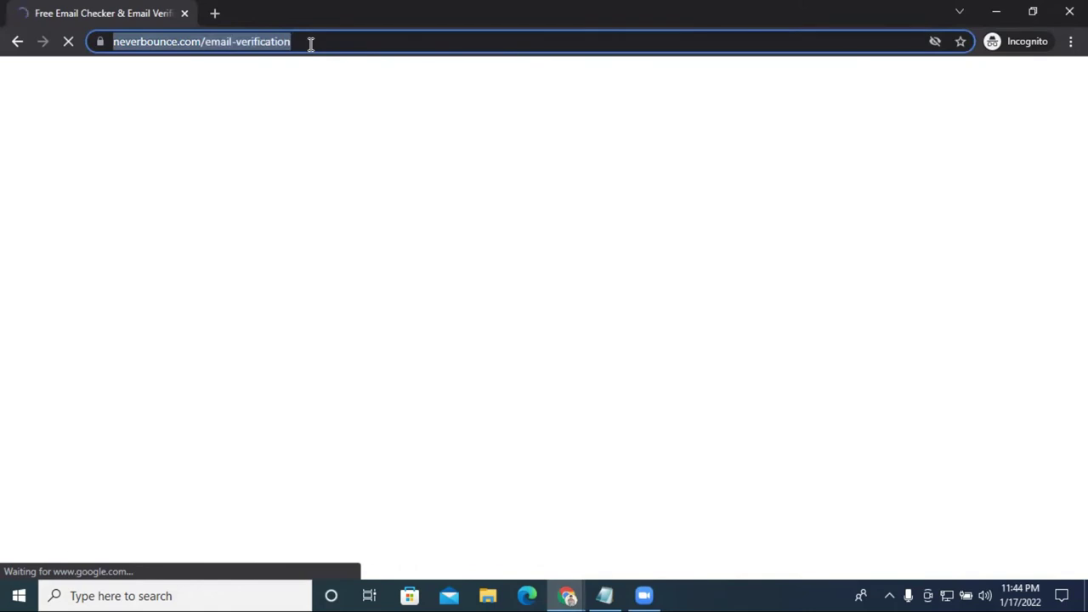
{"action": "left_click", "coordinate": [15, 43]}
{"action": "scroll", "coordinate": [370, 290], "scroll_direction": "up", "scroll_amount": 7}
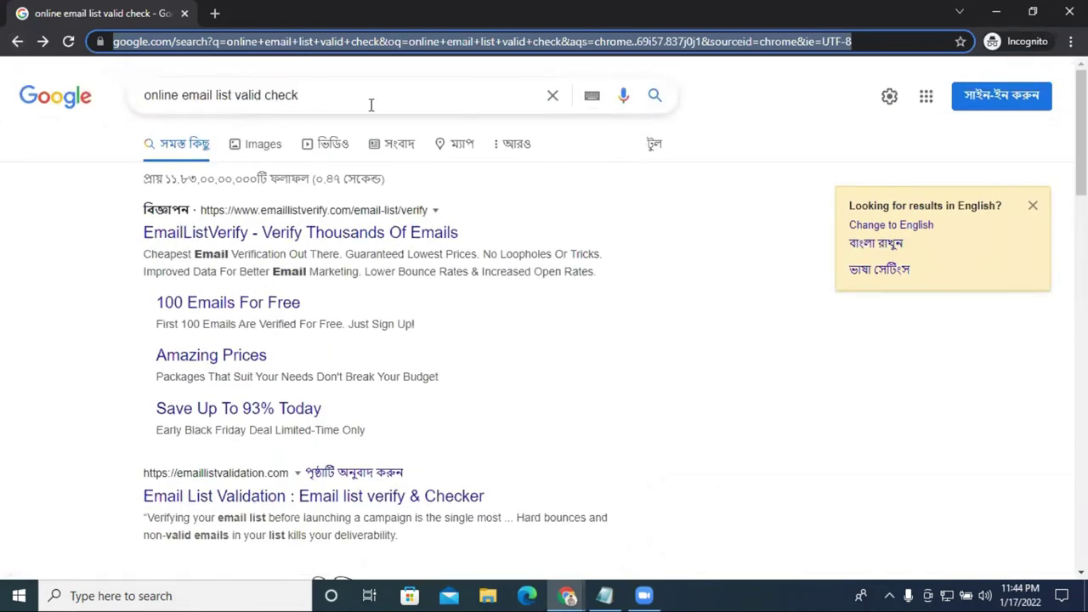
{"action": "scroll", "coordinate": [408, 253], "scroll_direction": "down", "scroll_amount": 15}
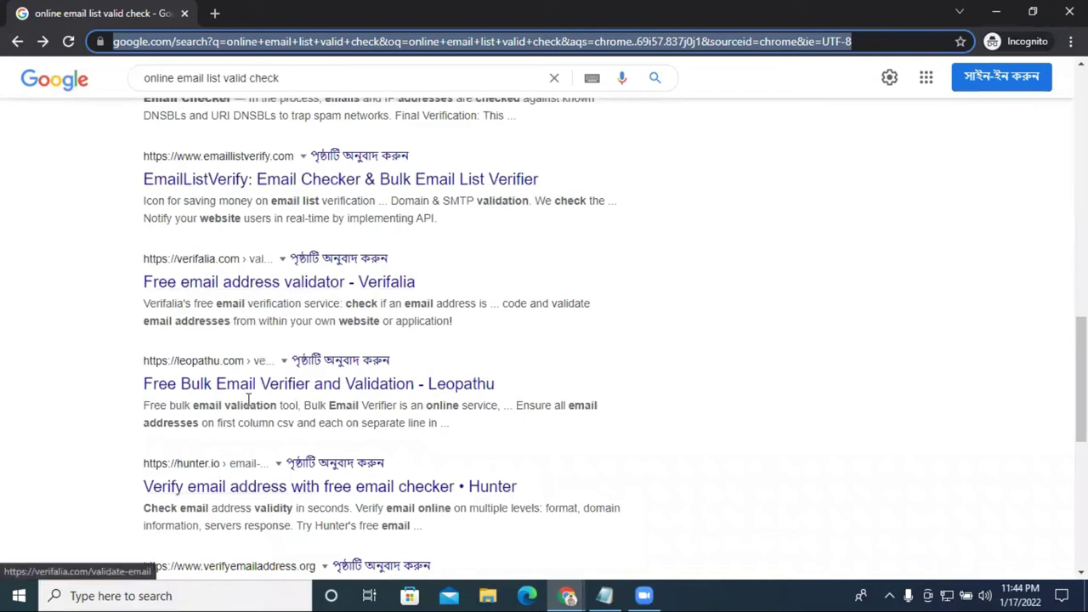
Step: Open Leopathu Bulk Email Validation and submit Book1.xlsx for validation
{"action": "left_click", "coordinate": [321, 390]}
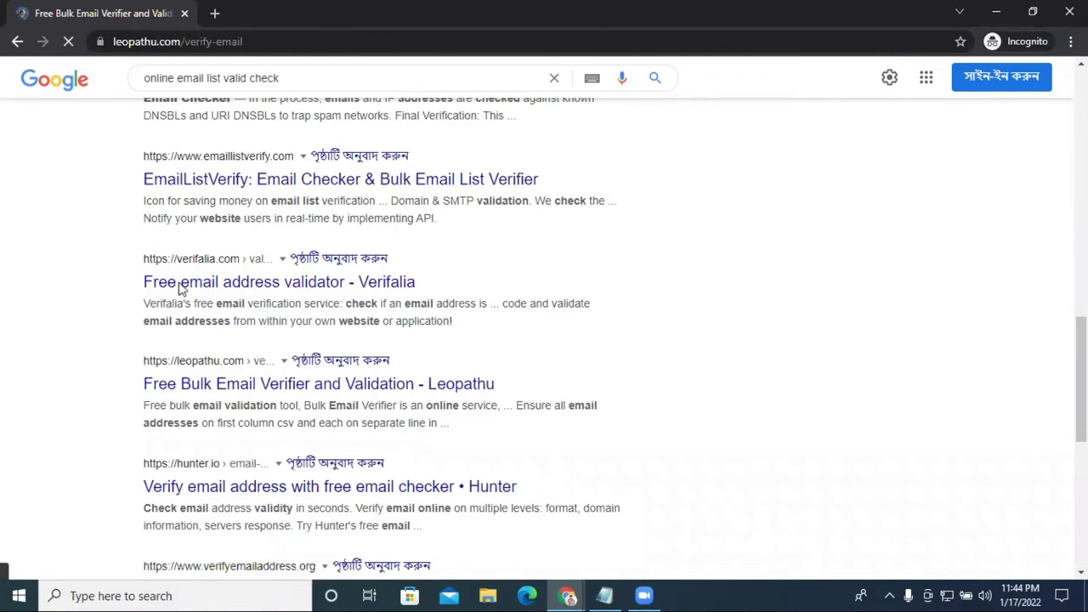
{"action": "scroll", "coordinate": [374, 298], "scroll_direction": "down", "scroll_amount": 3}
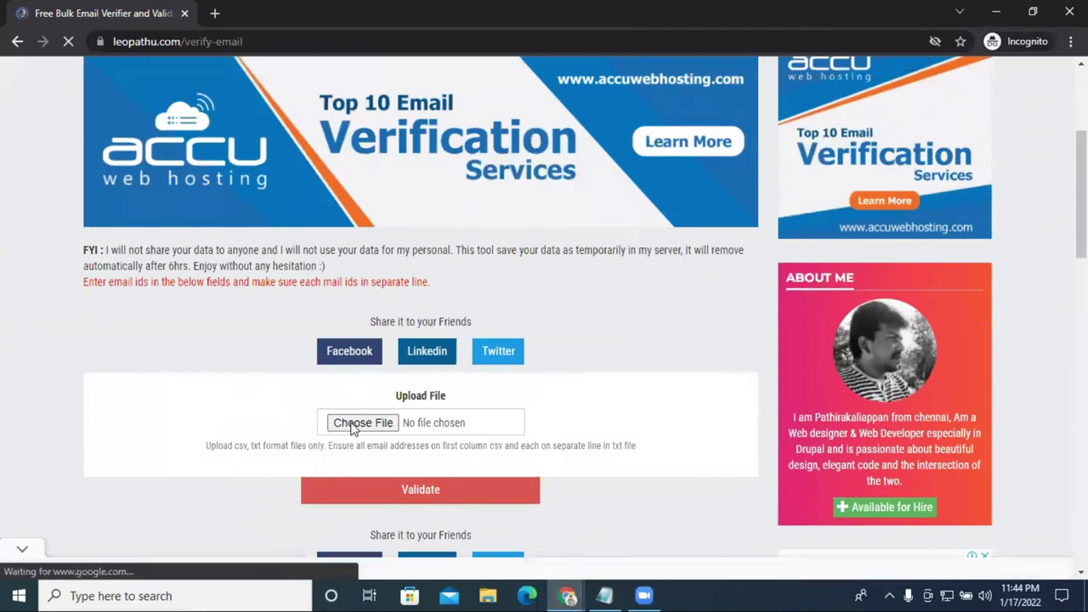
{"action": "left_click", "coordinate": [351, 425]}
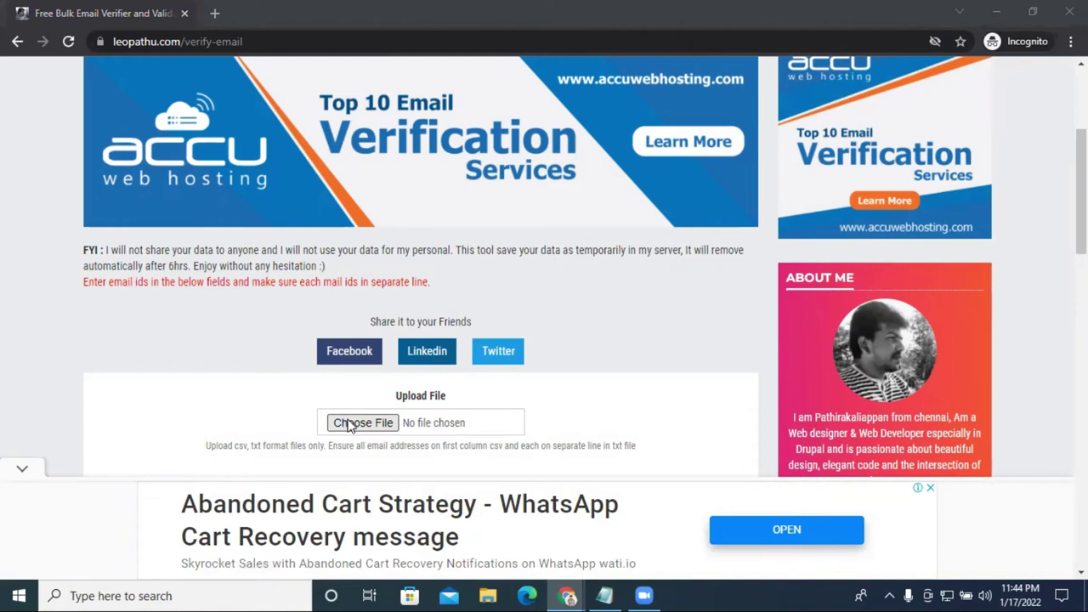
{"action": "left_click", "coordinate": [162, 118]}
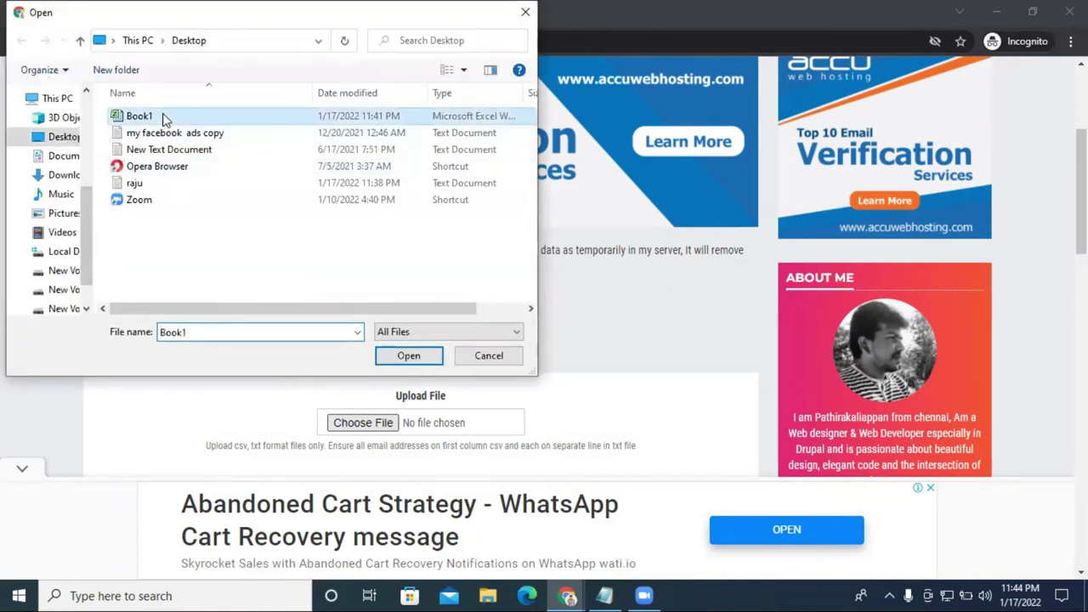
{"action": "left_click", "coordinate": [386, 360]}
{"action": "scroll", "coordinate": [609, 357], "scroll_direction": "down", "scroll_amount": 3}
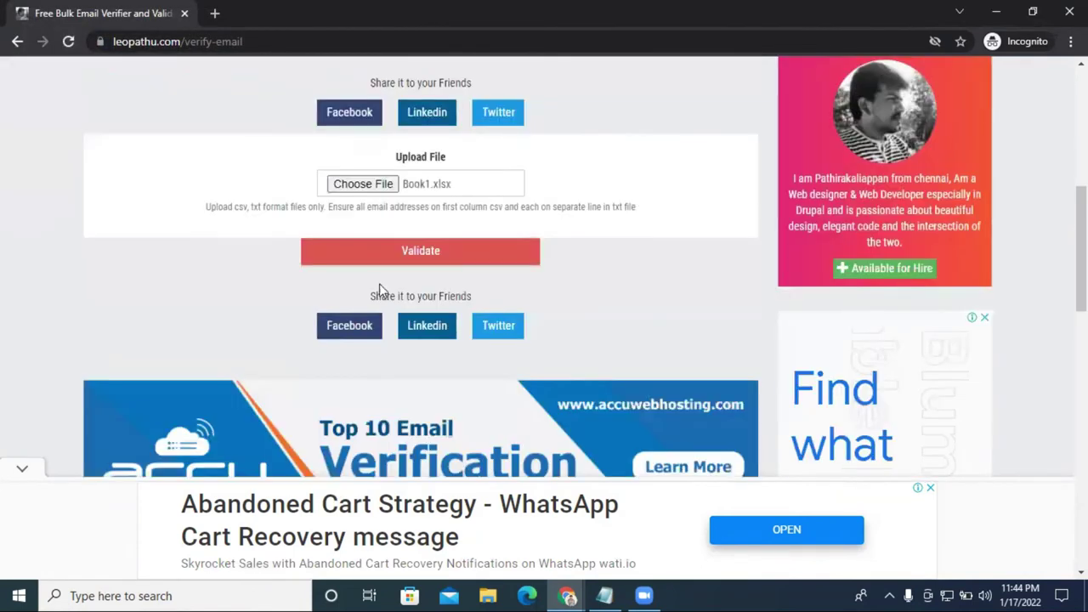
{"action": "left_click", "coordinate": [409, 255]}
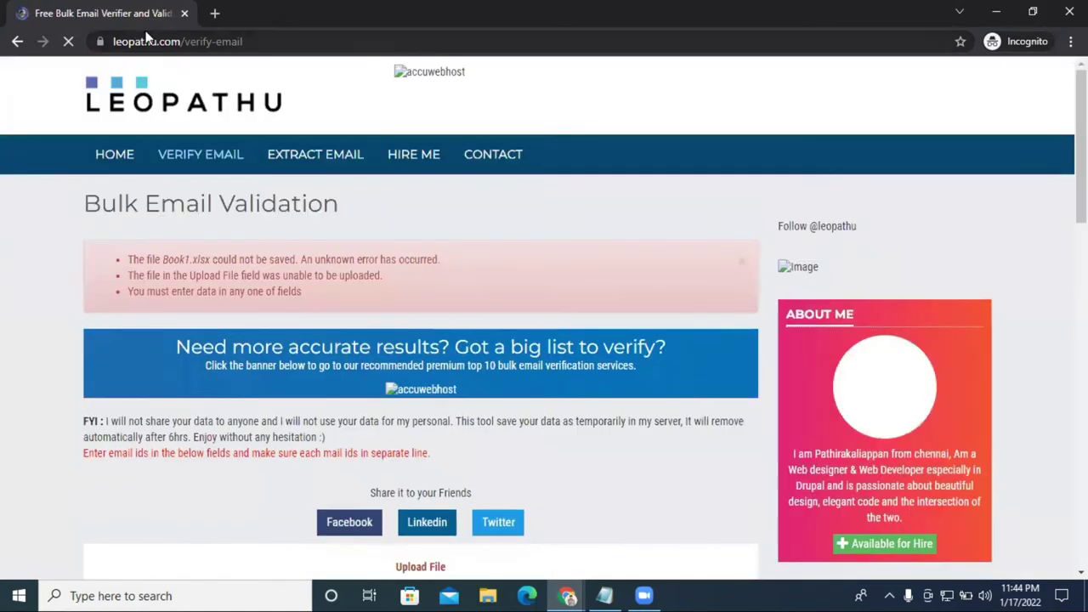
Step: After the error, upload and submit raju.txt for validation instead
{"action": "scroll", "coordinate": [349, 255], "scroll_direction": "down", "scroll_amount": 5}
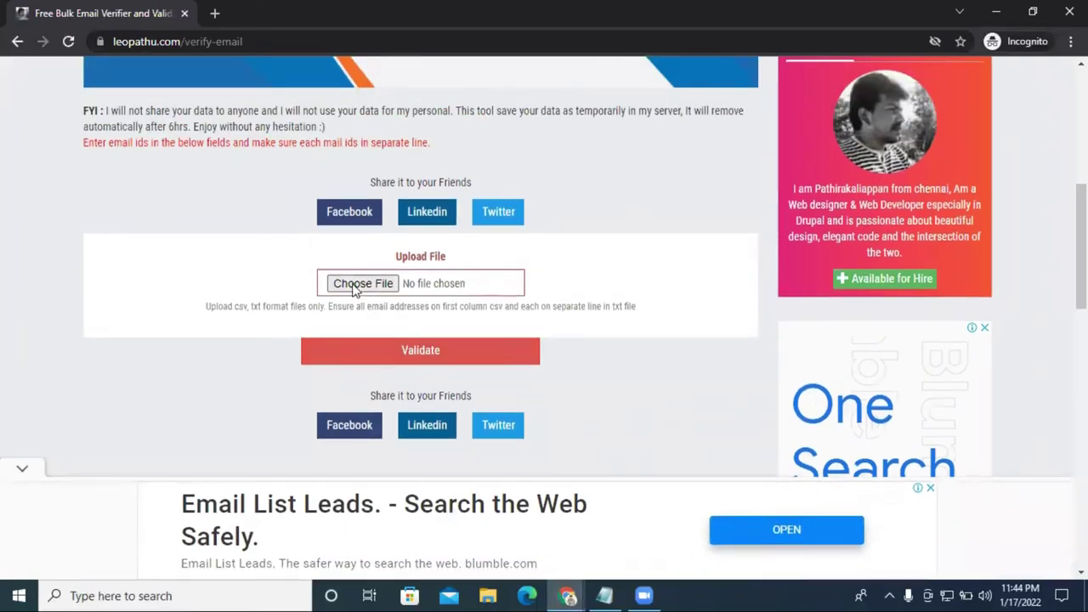
{"action": "left_click", "coordinate": [357, 287]}
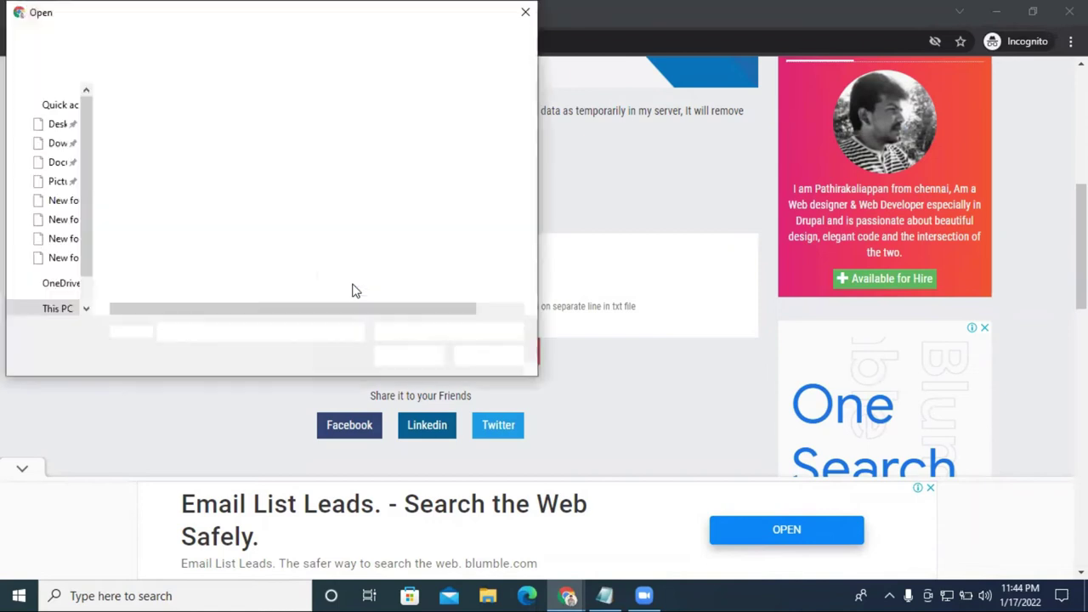
{"action": "left_click", "coordinate": [153, 184]}
{"action": "left_click", "coordinate": [405, 356]}
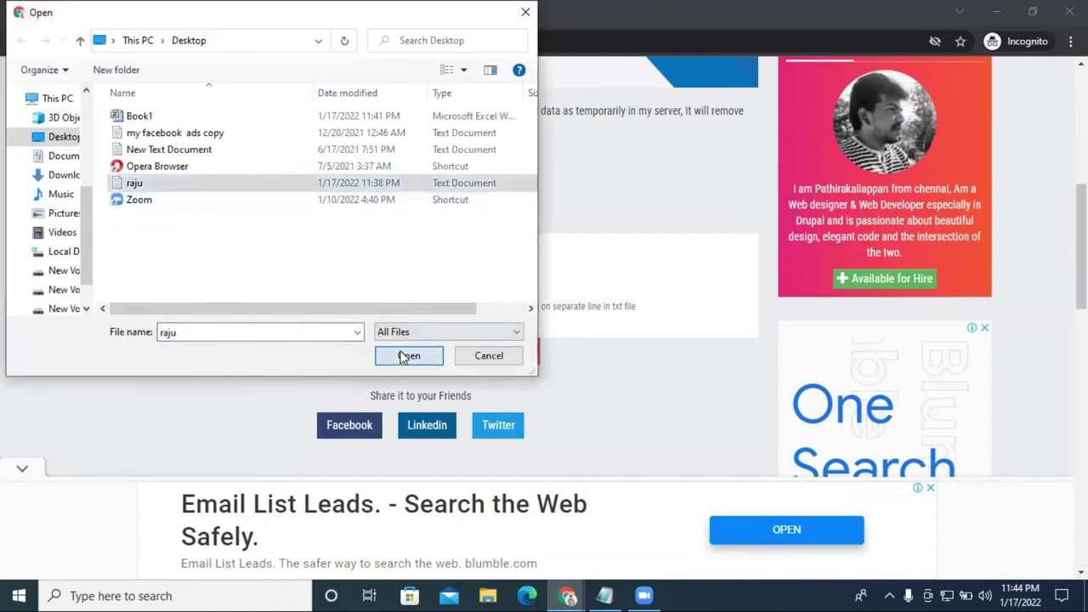
{"action": "left_click", "coordinate": [425, 355]}
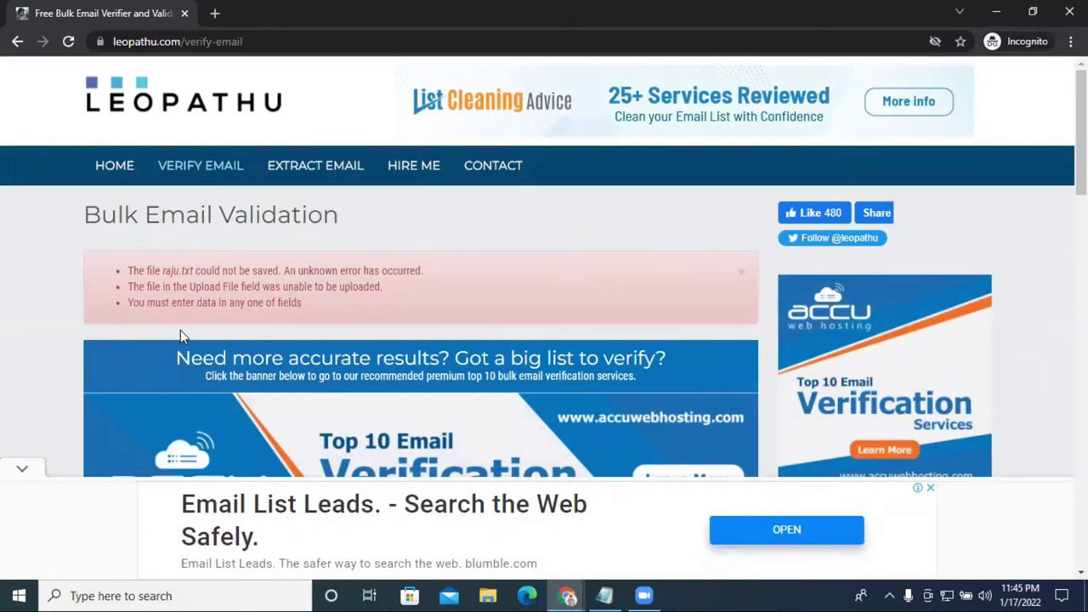
Step: Upload Book1.xlsx to Leopathu again, closing the bottom ad, and submit it for validation
{"action": "scroll", "coordinate": [180, 330], "scroll_direction": "down", "scroll_amount": 7}
{"action": "left_click", "coordinate": [367, 126]}
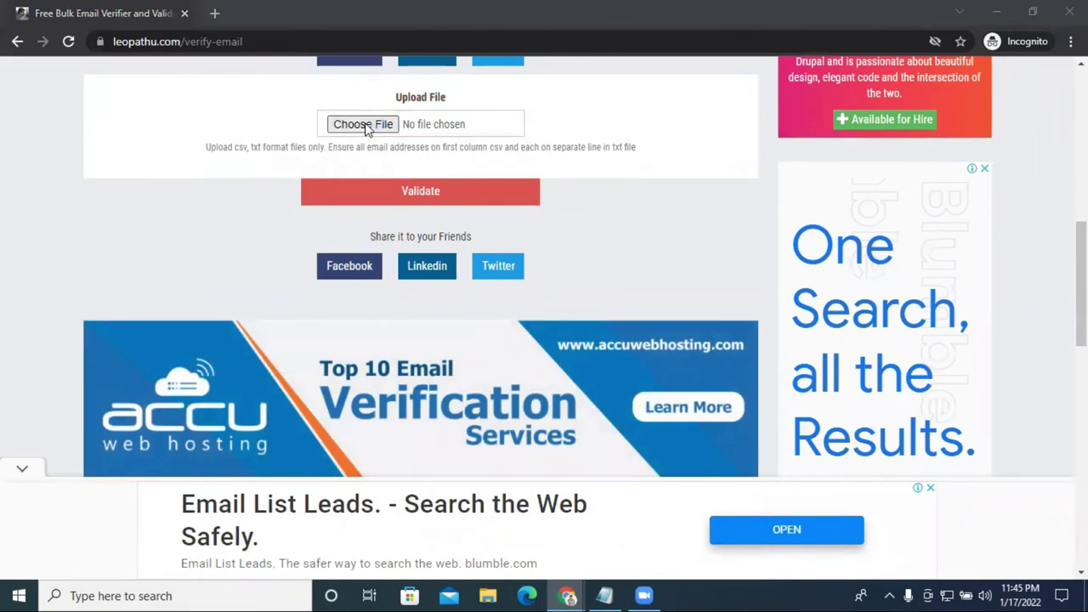
{"action": "left_click", "coordinate": [141, 116]}
{"action": "left_click", "coordinate": [393, 357]}
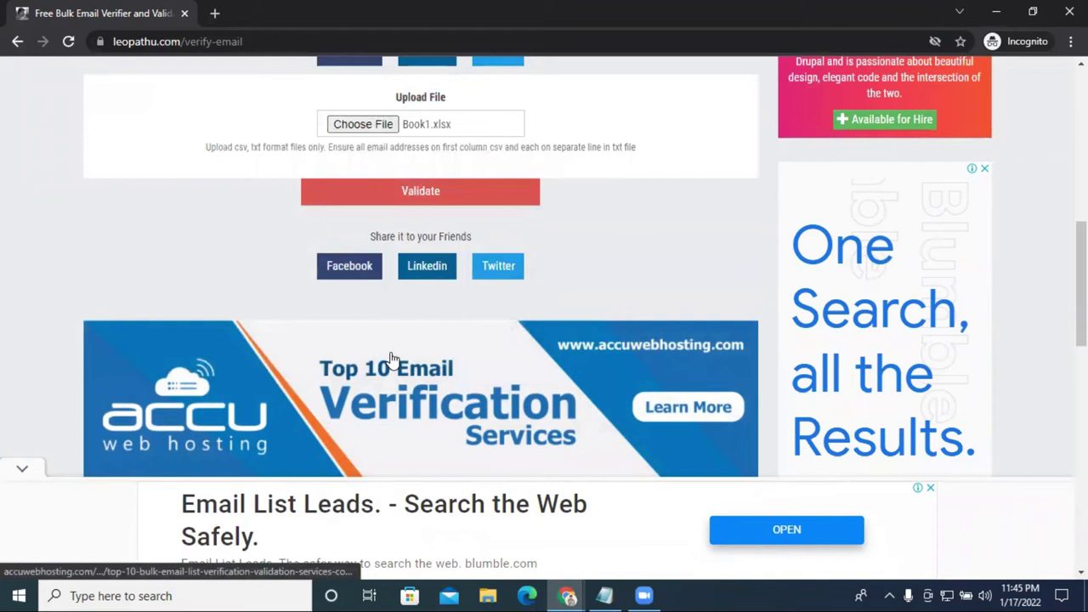
{"action": "left_click", "coordinate": [932, 489]}
{"action": "scroll", "coordinate": [396, 312], "scroll_direction": "down", "scroll_amount": 2}
{"action": "scroll", "coordinate": [399, 312], "scroll_direction": "up", "scroll_amount": 1}
{"action": "scroll", "coordinate": [409, 311], "scroll_direction": "up", "scroll_amount": 4}
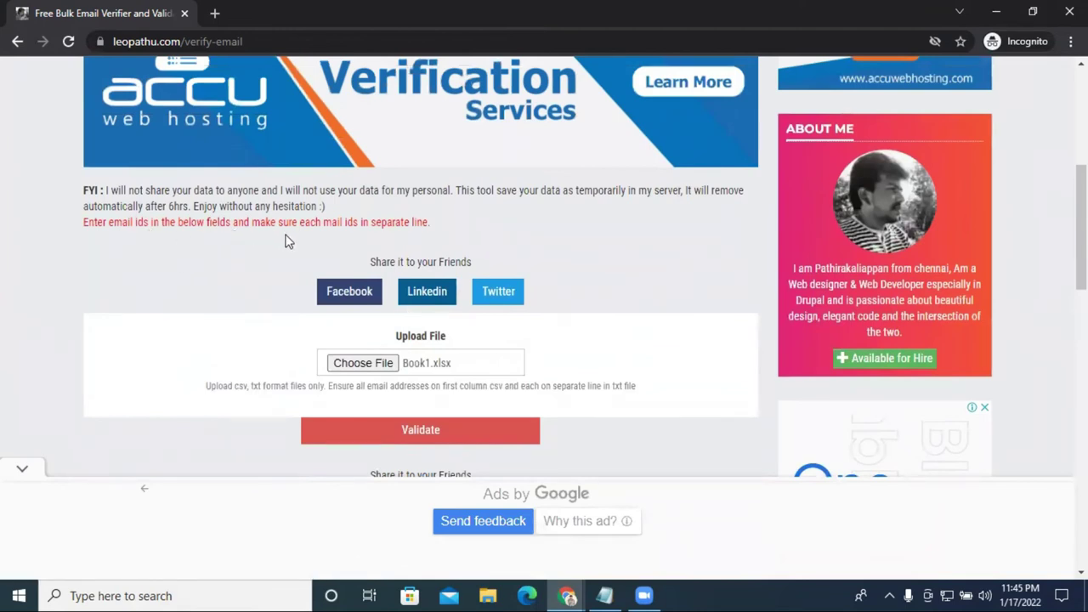
{"action": "scroll", "coordinate": [532, 246], "scroll_direction": "down", "scroll_amount": 2}
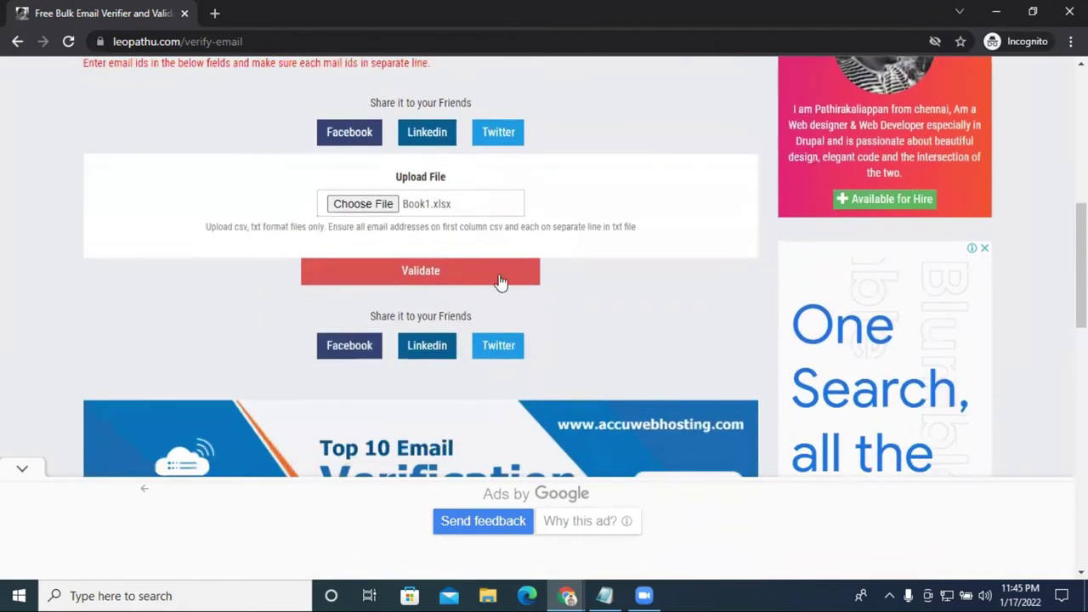
{"action": "left_click", "coordinate": [419, 278]}
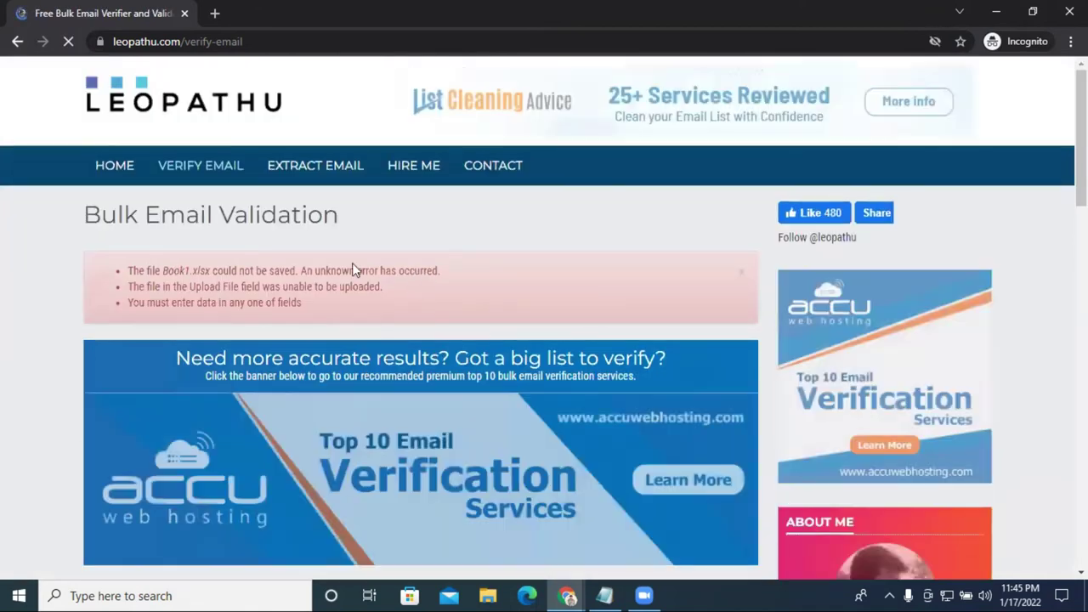
Step: Go back twice to the Google 'online email list valid check' results
{"action": "scroll", "coordinate": [352, 263], "scroll_direction": "down", "scroll_amount": 4}
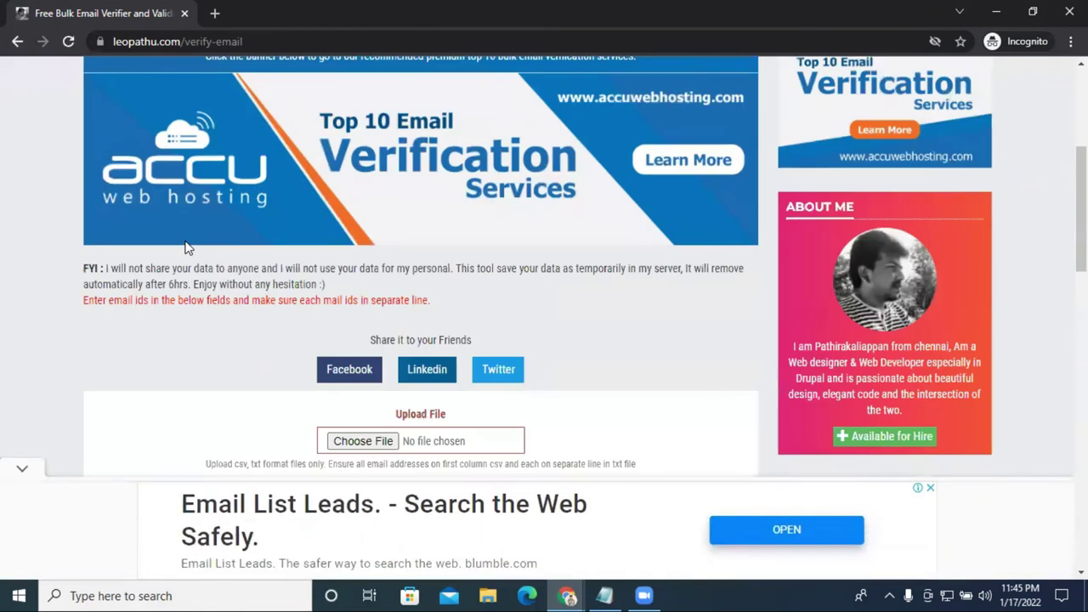
{"action": "left_click", "coordinate": [16, 42]}
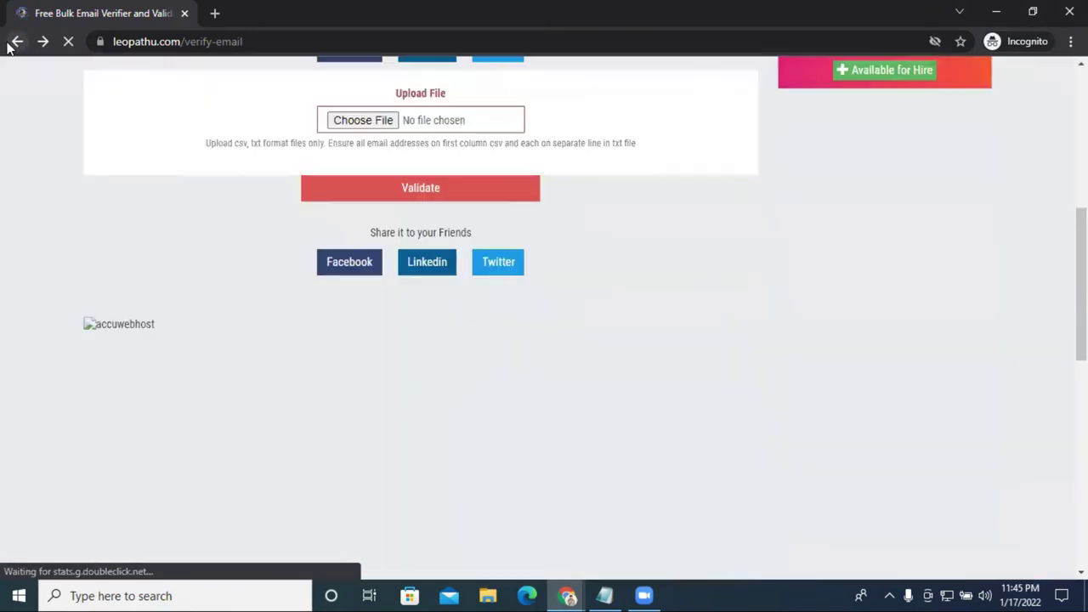
{"action": "left_click", "coordinate": [13, 43]}
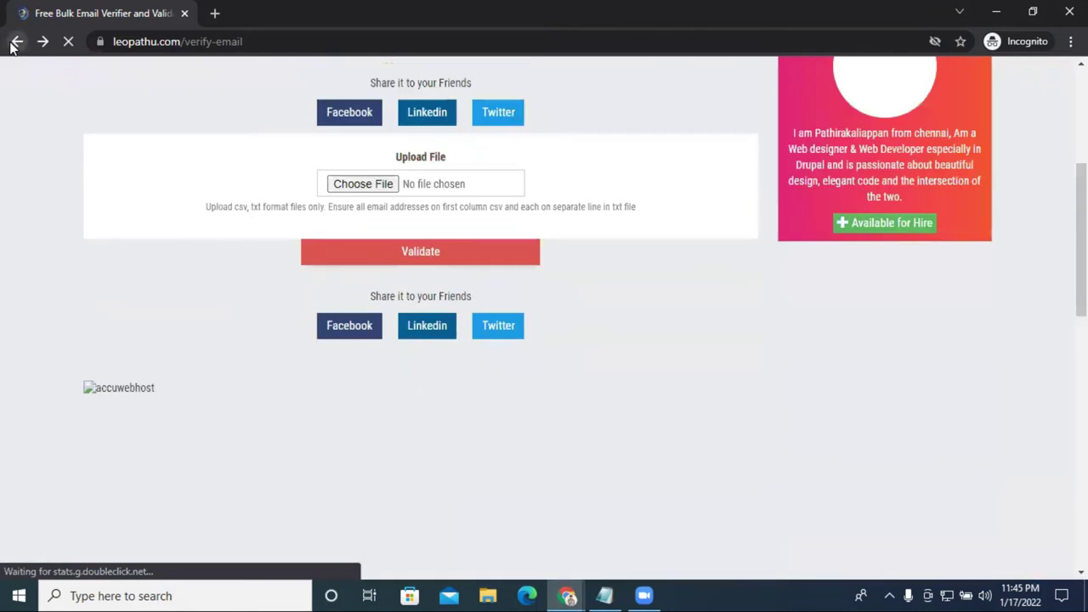
{"action": "scroll", "coordinate": [476, 318], "scroll_direction": "down", "scroll_amount": 2}
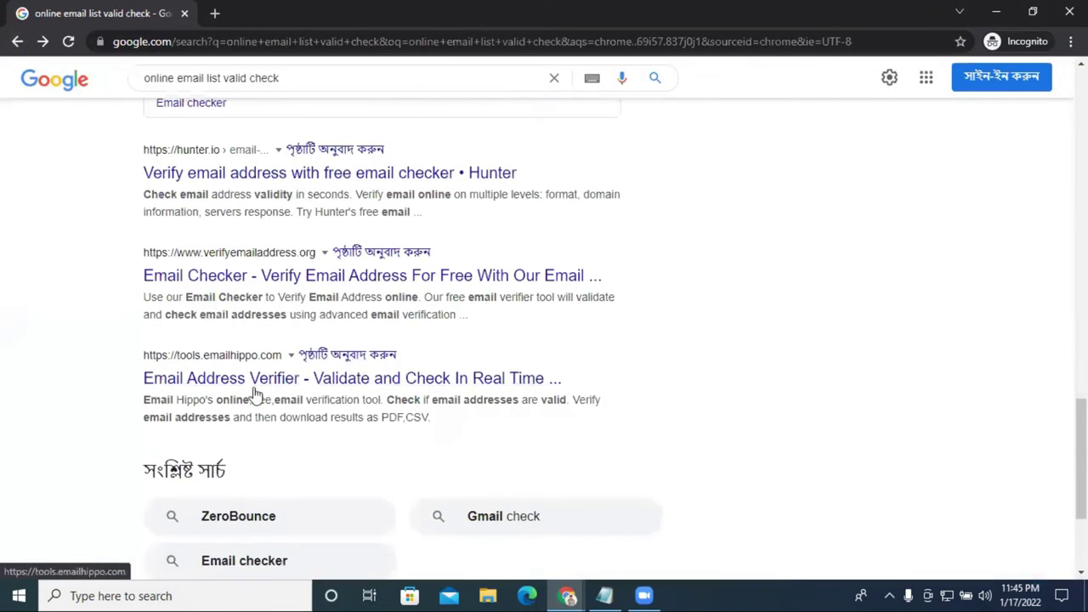
Step: Open the Email Hippo verifier and accept its cookie notice
{"action": "left_click", "coordinate": [513, 380]}
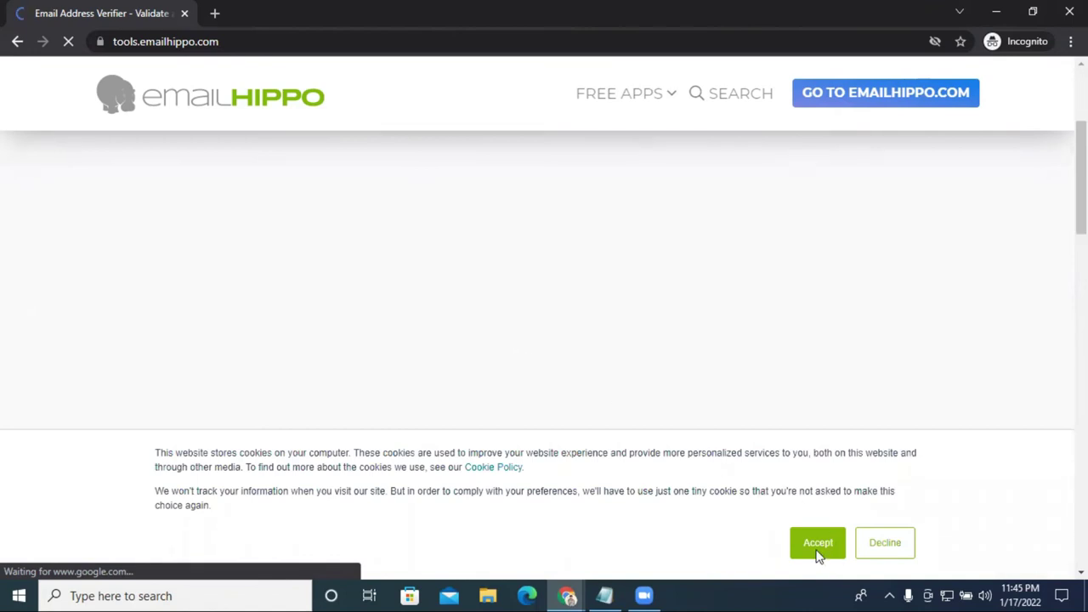
{"action": "left_click", "coordinate": [816, 547]}
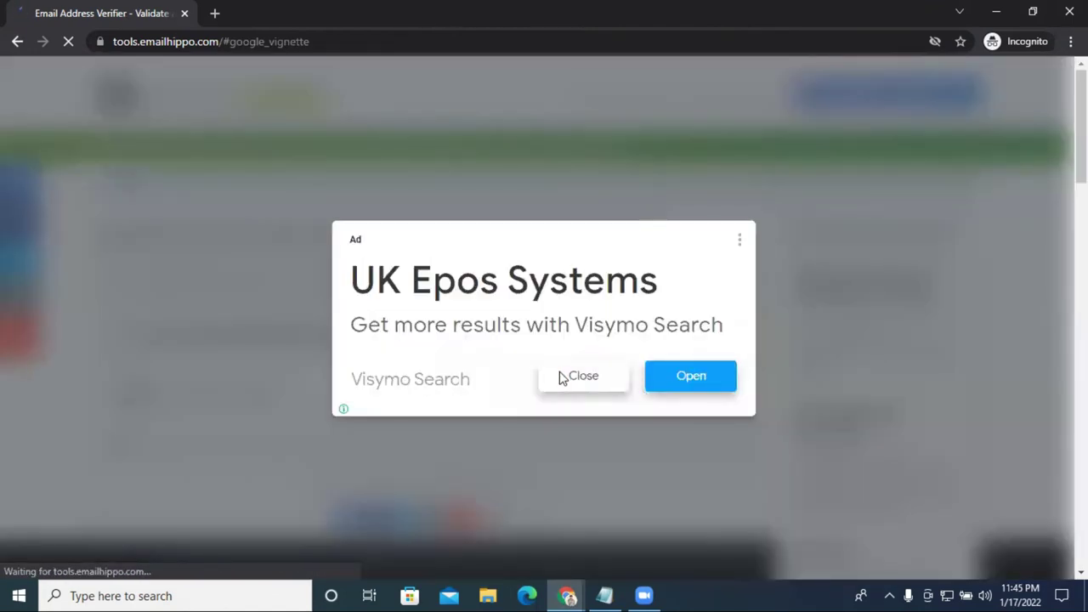
{"action": "left_click", "coordinate": [564, 382]}
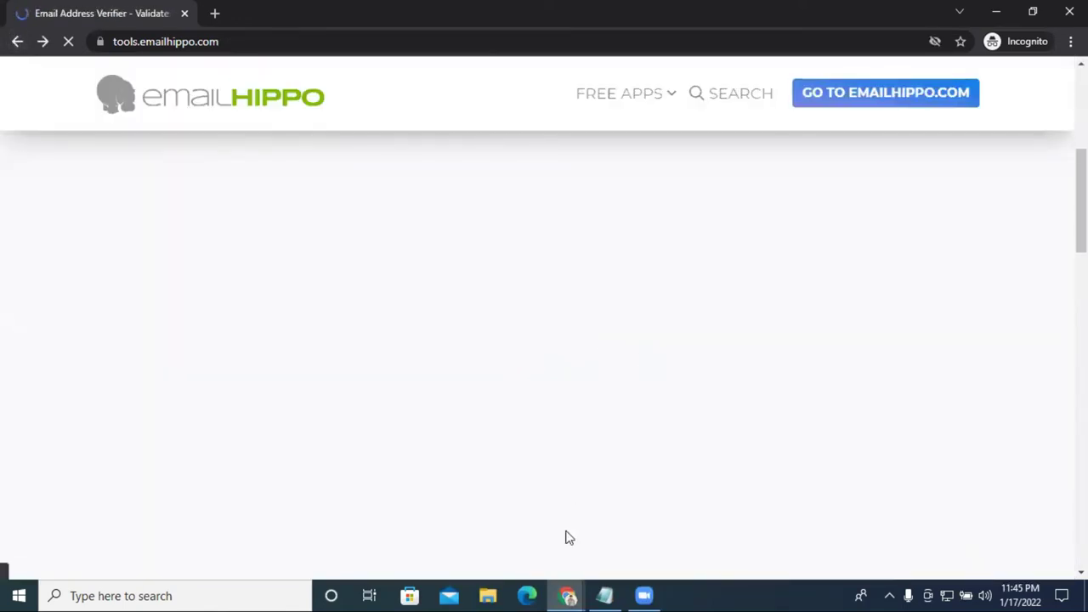
Step: Paste the first Notepad address into Email Hippo's verify box and run the check
{"action": "key", "text": "alt+Tab"}
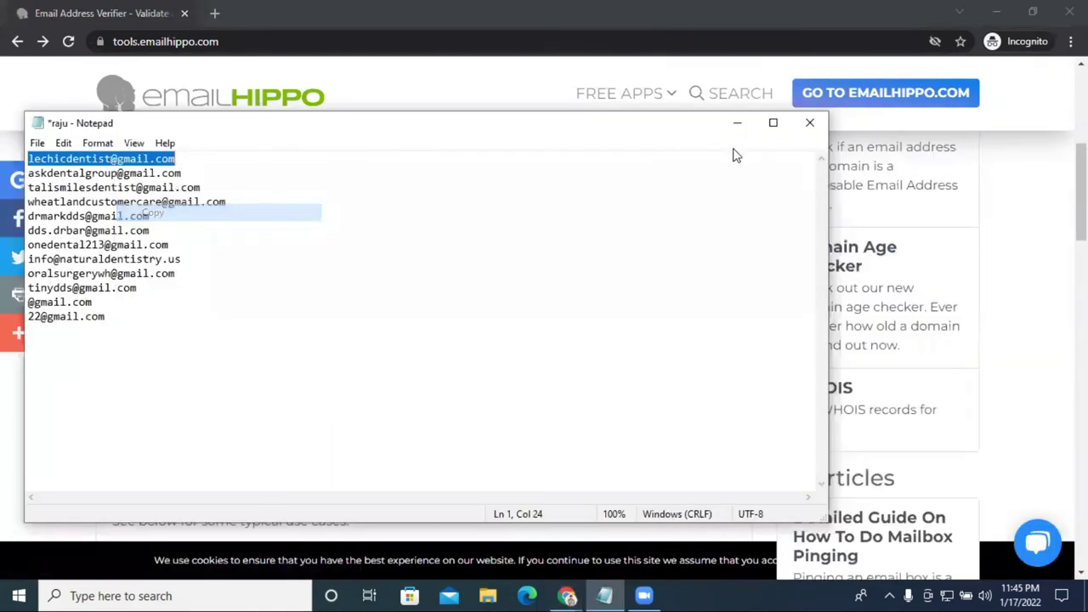
{"action": "left_click", "coordinate": [731, 121]}
{"action": "right_click", "coordinate": [278, 230]}
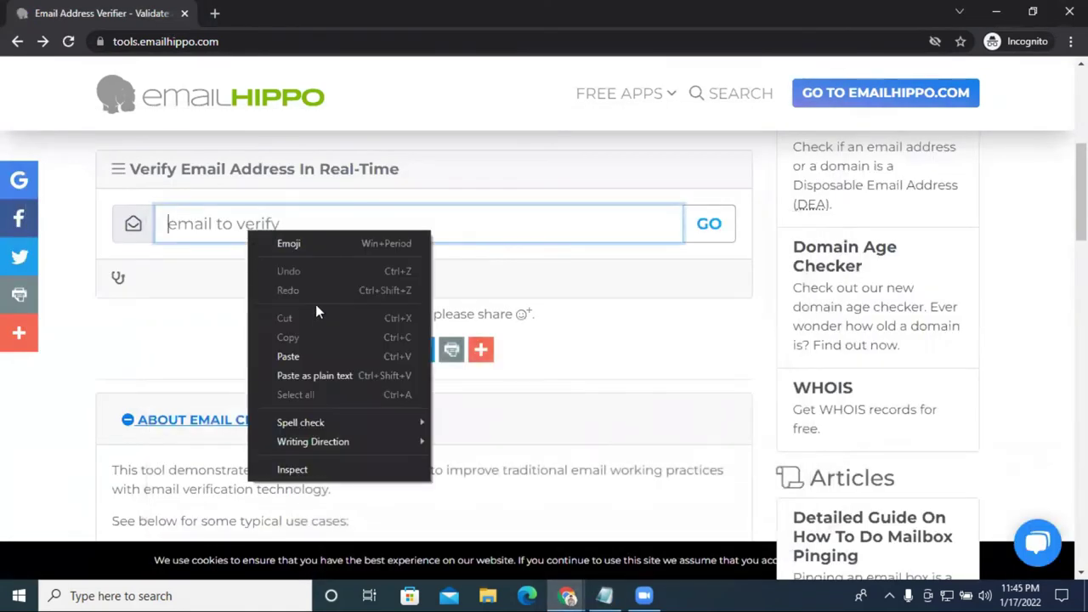
{"action": "left_click", "coordinate": [330, 354]}
{"action": "left_click", "coordinate": [721, 226]}
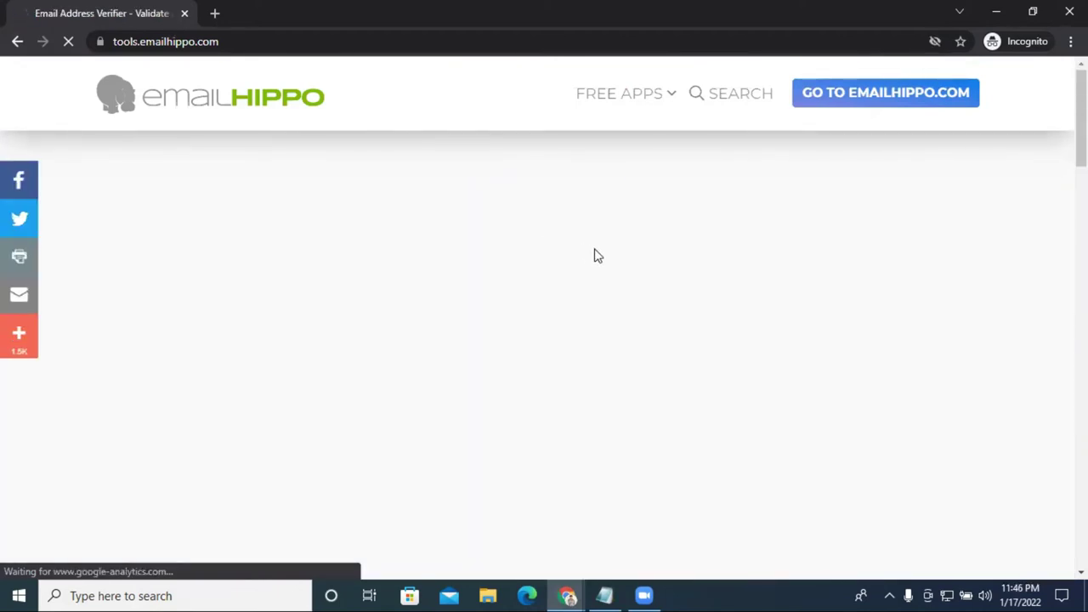
Step: Review the Ok result for the checked address, 1 of 100 daily checks used
{"action": "scroll", "coordinate": [541, 252], "scroll_direction": "down", "scroll_amount": 4}
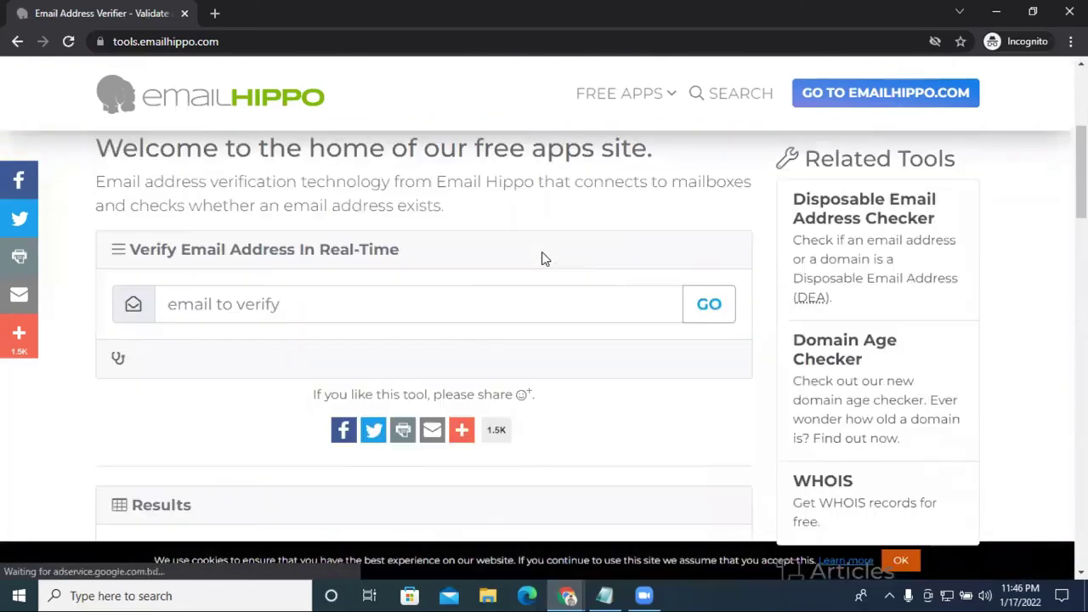
{"action": "scroll", "coordinate": [545, 259], "scroll_direction": "down", "scroll_amount": 3}
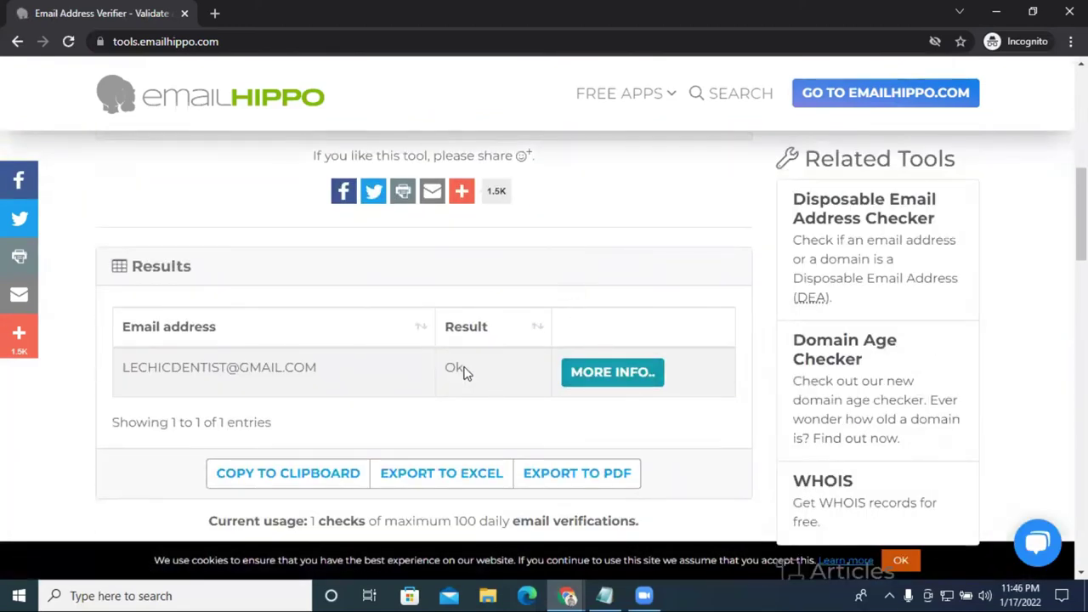
{"action": "left_click", "coordinate": [500, 389]}
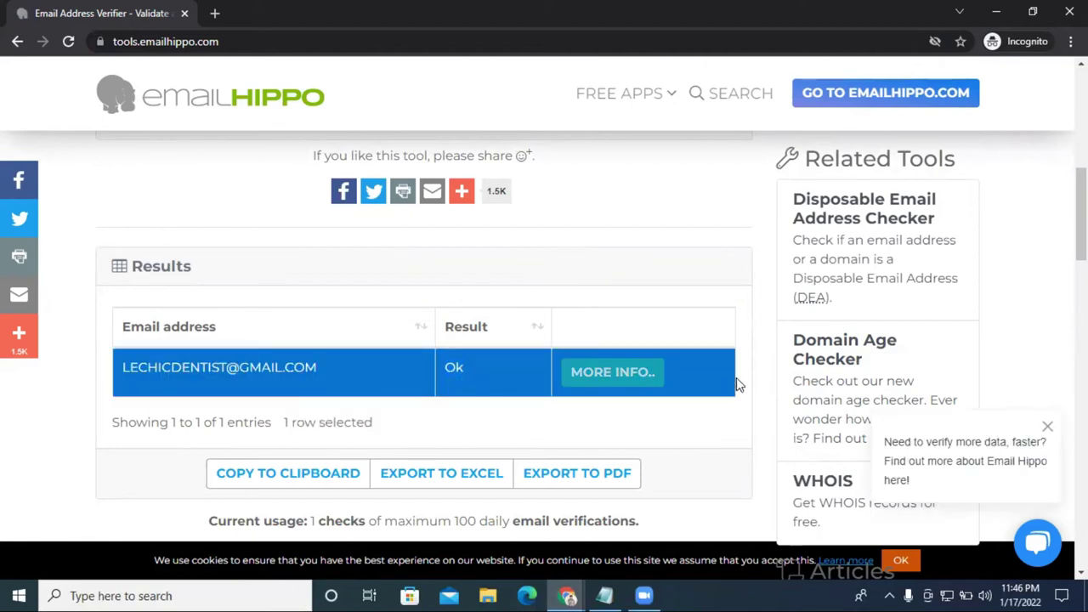
{"action": "scroll", "coordinate": [407, 252], "scroll_direction": "up", "scroll_amount": 3}
{"action": "scroll", "coordinate": [406, 252], "scroll_direction": "up", "scroll_amount": 3}
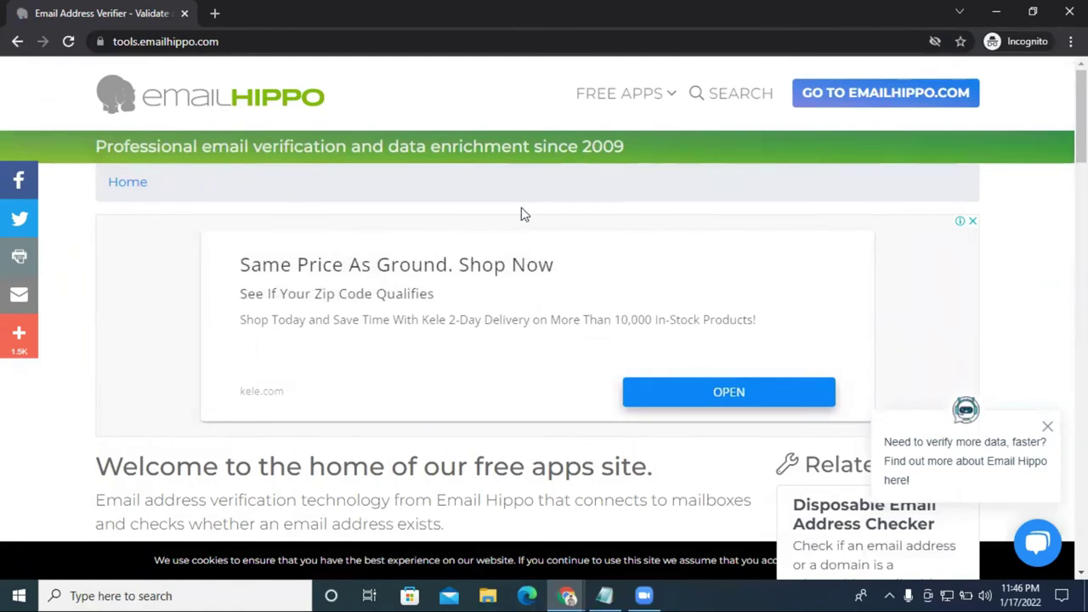
{"action": "scroll", "coordinate": [323, 224], "scroll_direction": "down", "scroll_amount": 3}
{"action": "scroll", "coordinate": [344, 224], "scroll_direction": "up", "scroll_amount": 3}
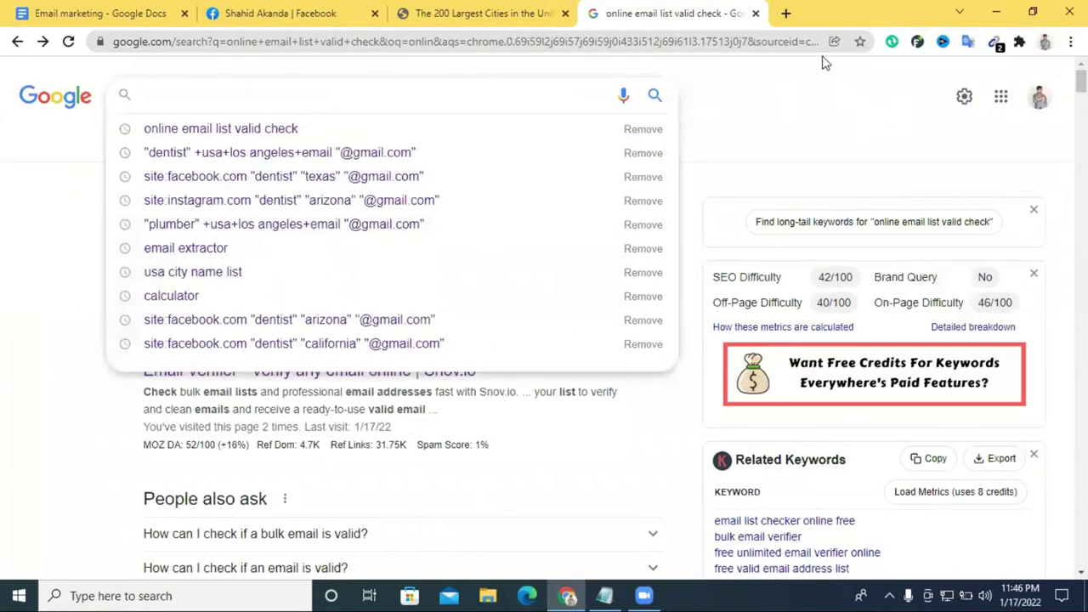
Step: In a new tab, search Google for 'usebouncer' using the omnibox autocomplete
{"action": "key", "text": "Escape"}
{"action": "key", "text": "ctrl+t"}
{"action": "left_click", "coordinate": [502, 40]}
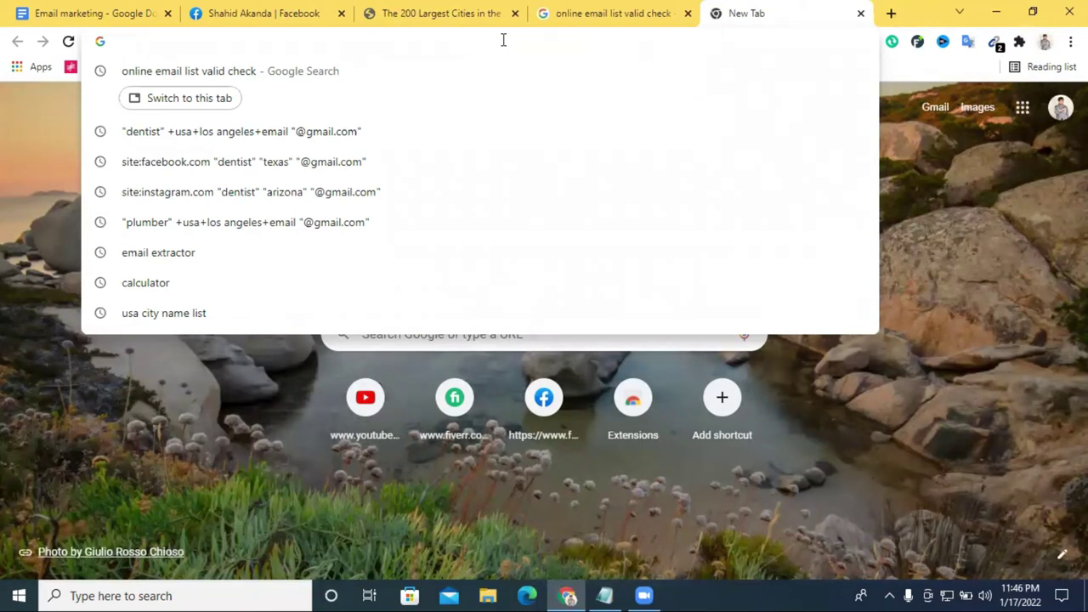
{"action": "type", "text": "ue"}
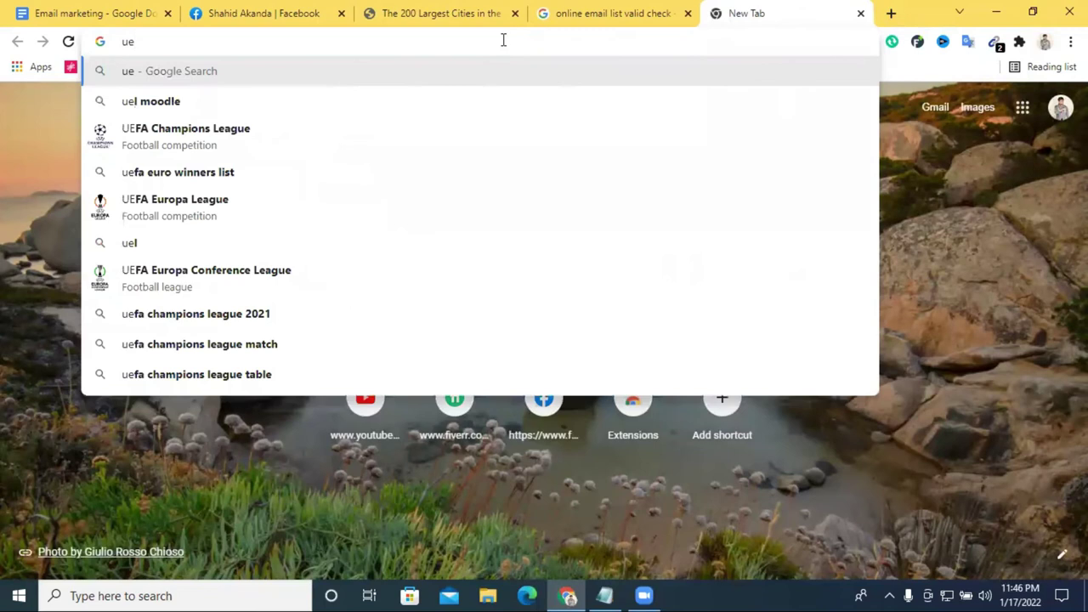
{"action": "key", "text": "BackSpace"}
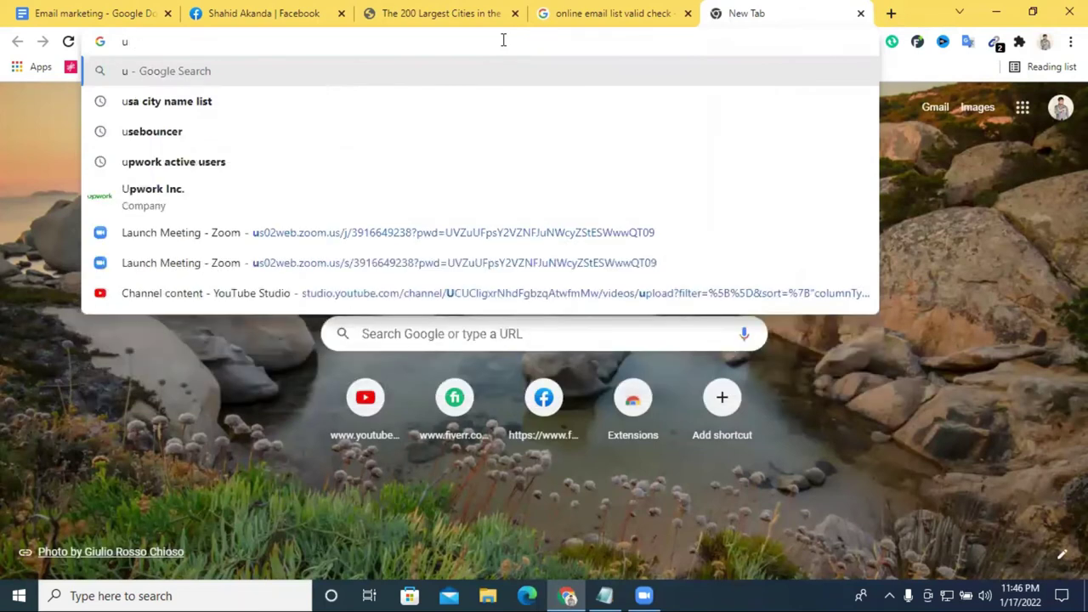
{"action": "type", "text": "se"}
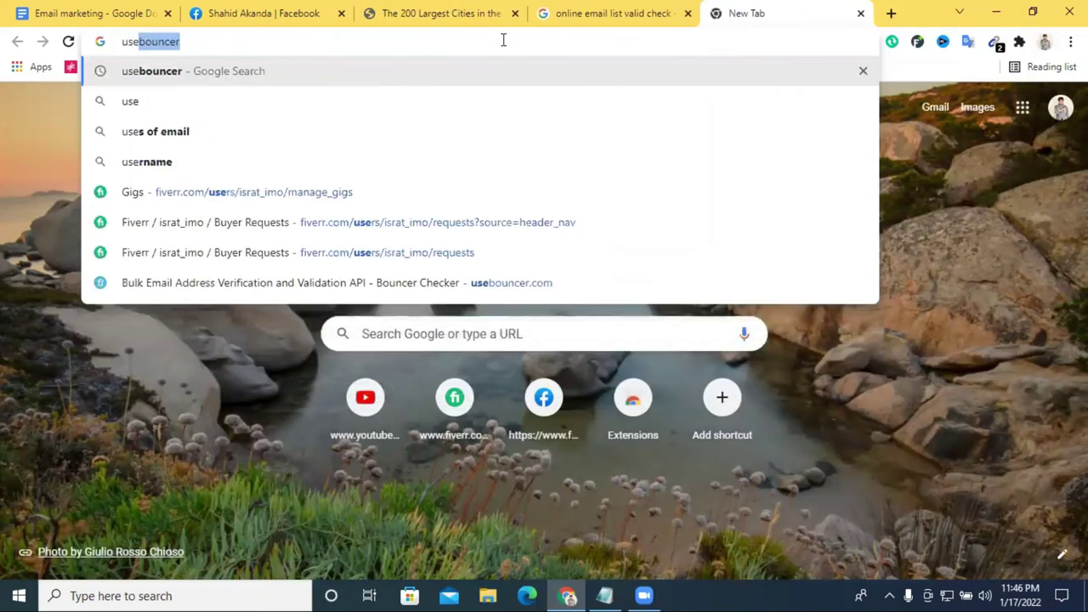
{"action": "key", "text": "Return"}
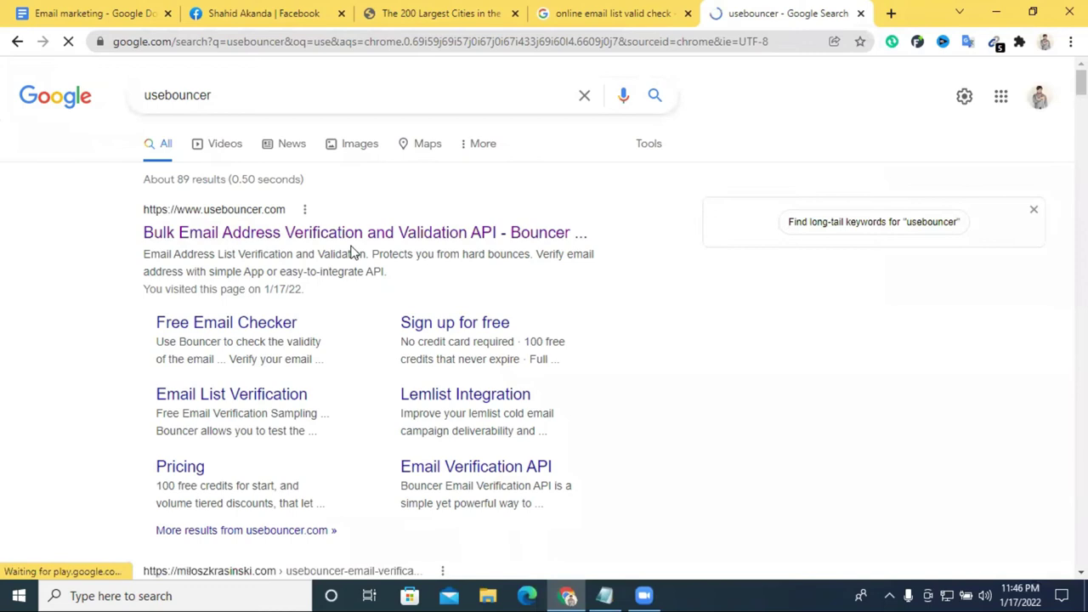
Step: Open the usebouncer.com site from the results and reach its login page, closing the extra tab
{"action": "left_click", "coordinate": [391, 247]}
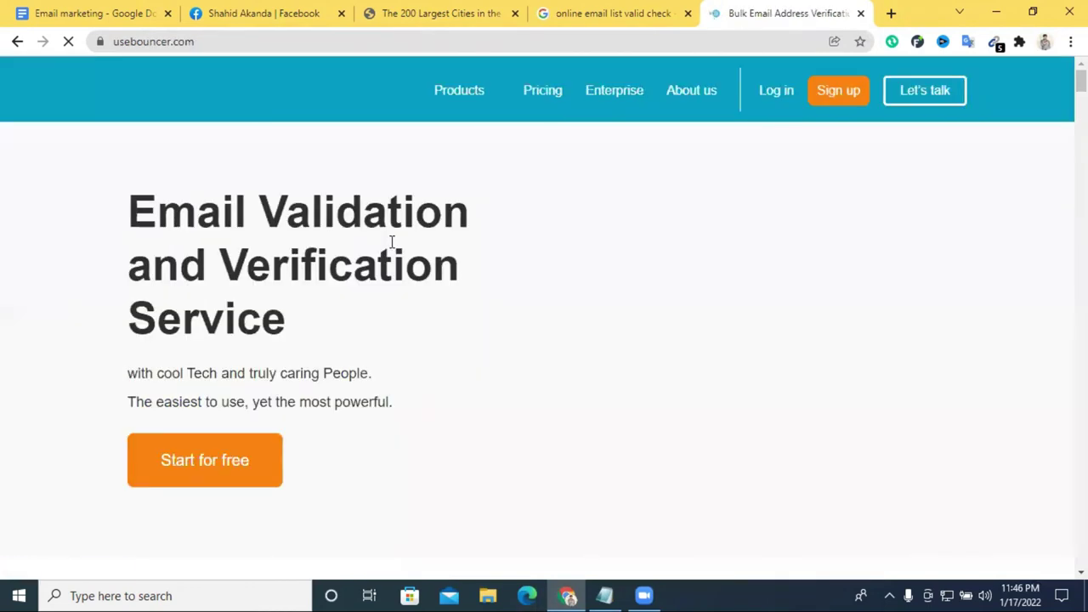
{"action": "left_click", "coordinate": [767, 99]}
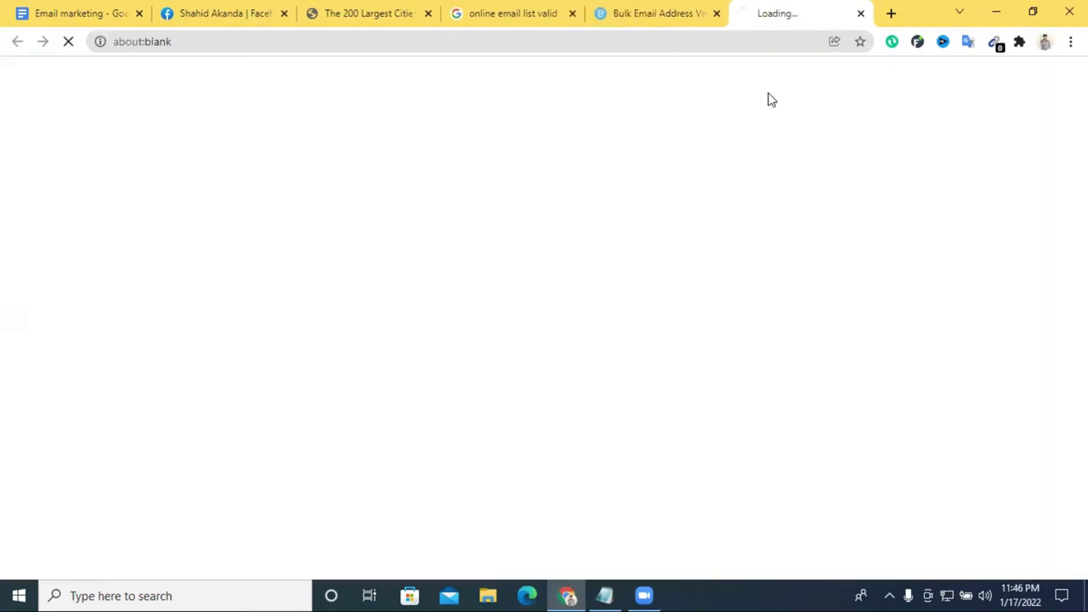
{"action": "left_click", "coordinate": [671, 10]}
{"action": "left_click", "coordinate": [796, 9]}
{"action": "left_click", "coordinate": [680, 10]}
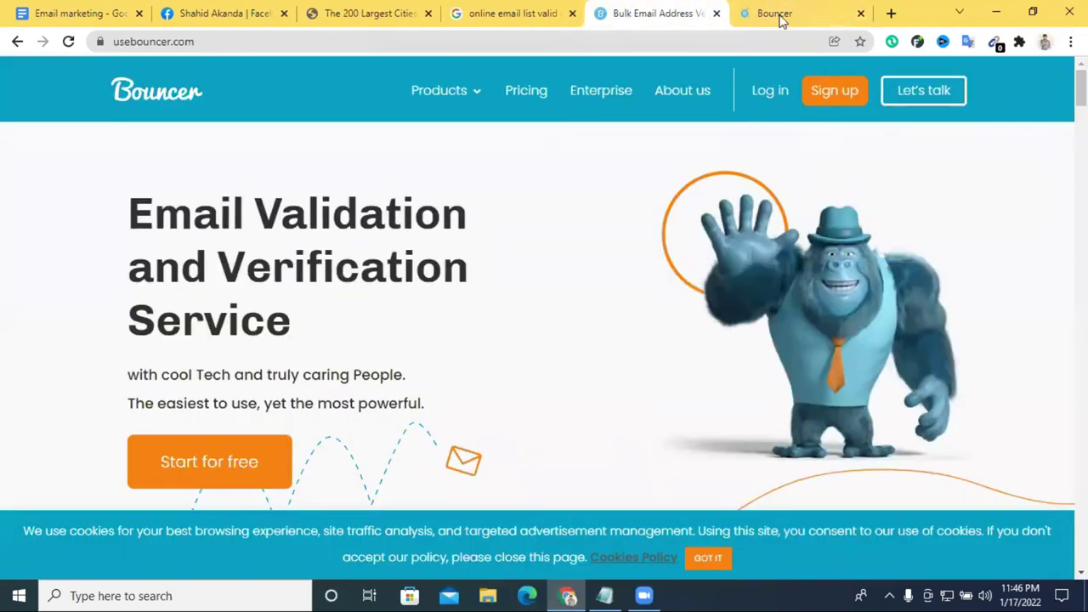
{"action": "left_click", "coordinate": [782, 13]}
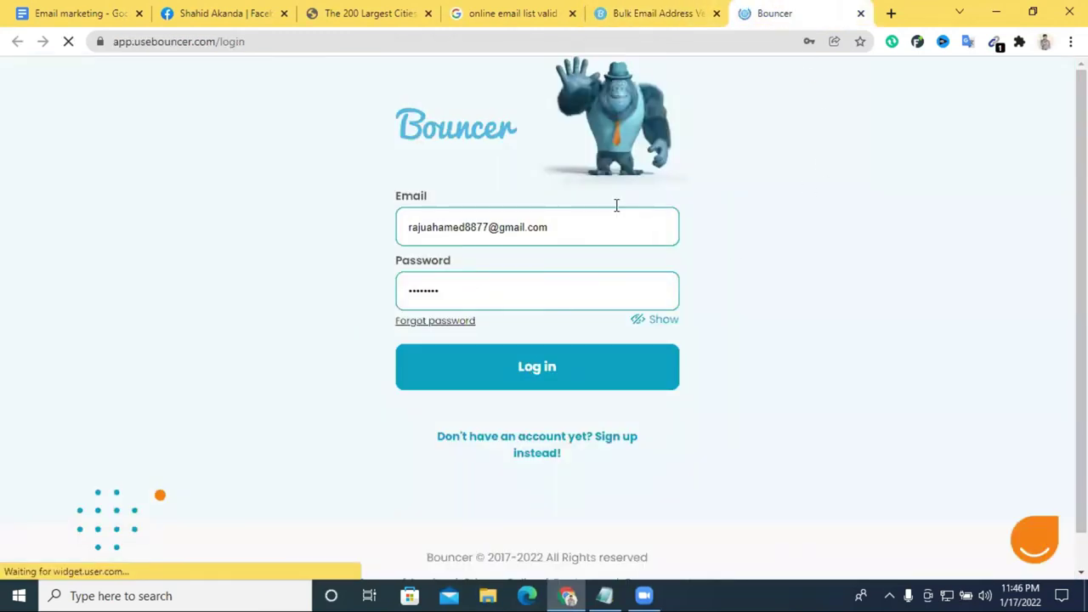
{"action": "left_click", "coordinate": [715, 14]}
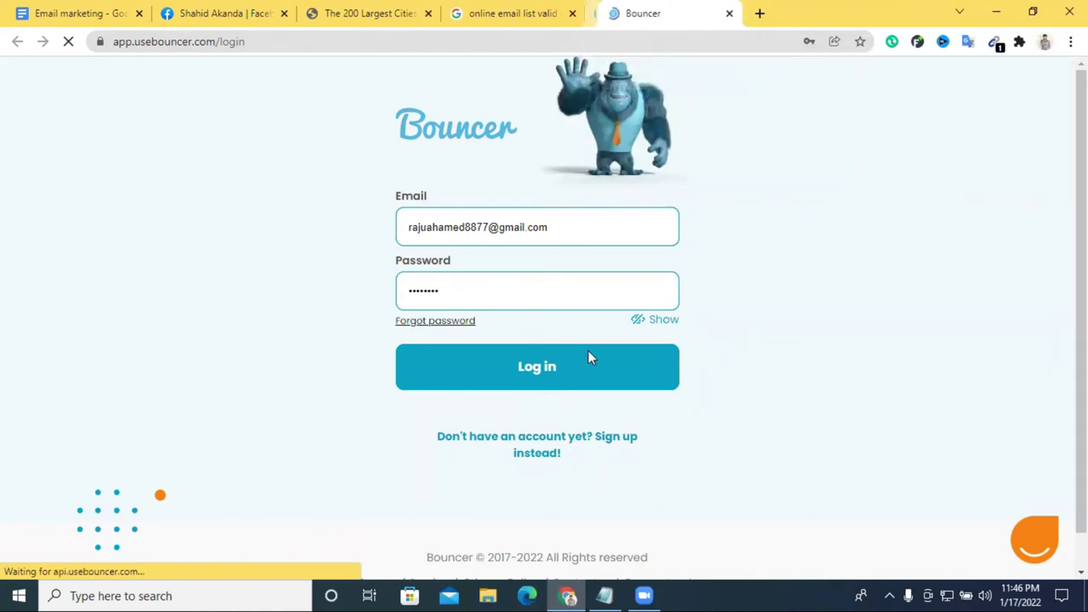
Step: Log into the Bouncer account and open the Verify List page
{"action": "left_click", "coordinate": [505, 385]}
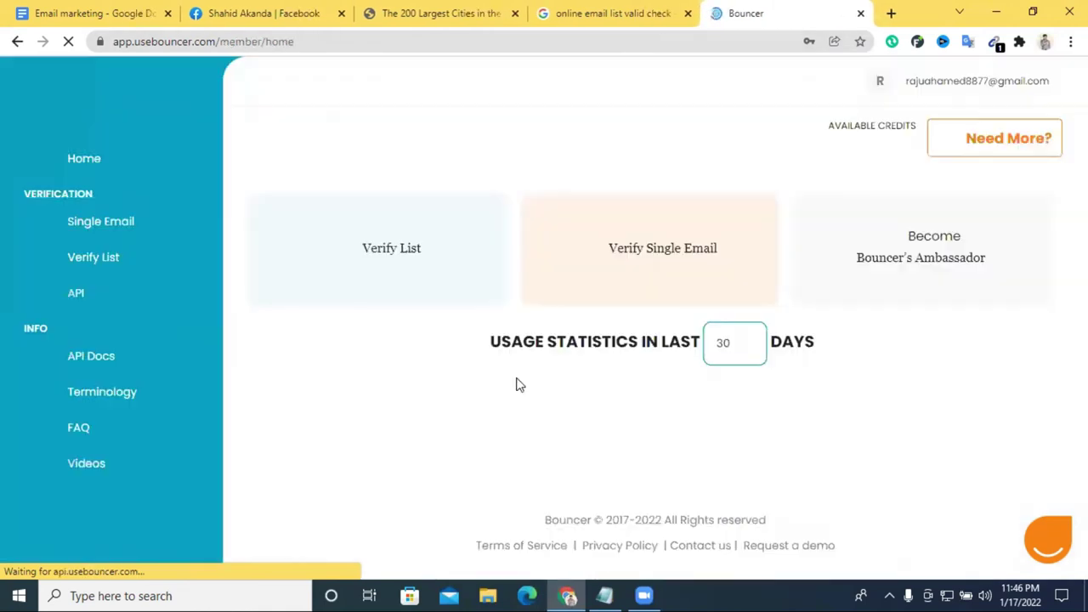
{"action": "scroll", "coordinate": [374, 306], "scroll_direction": "down", "scroll_amount": 2}
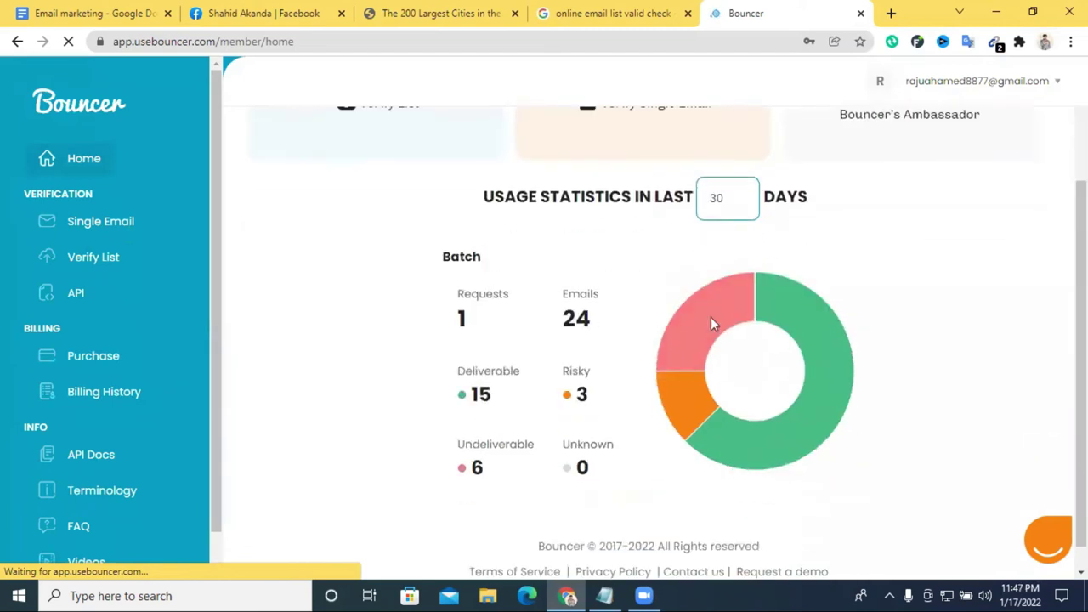
{"action": "scroll", "coordinate": [426, 293], "scroll_direction": "up", "scroll_amount": 2}
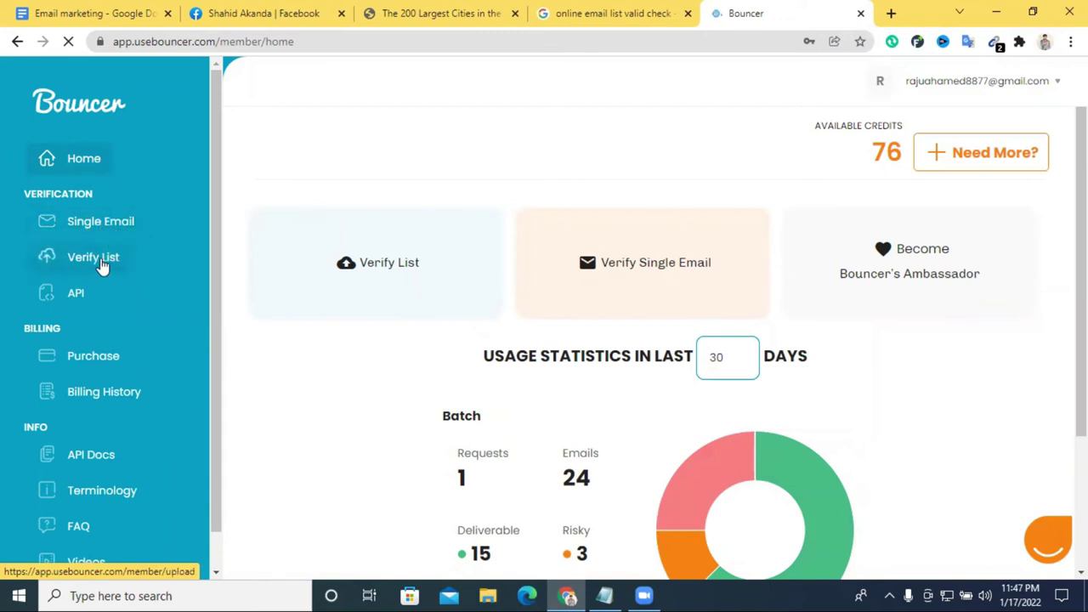
{"action": "scroll", "coordinate": [522, 270], "scroll_direction": "down", "scroll_amount": 3}
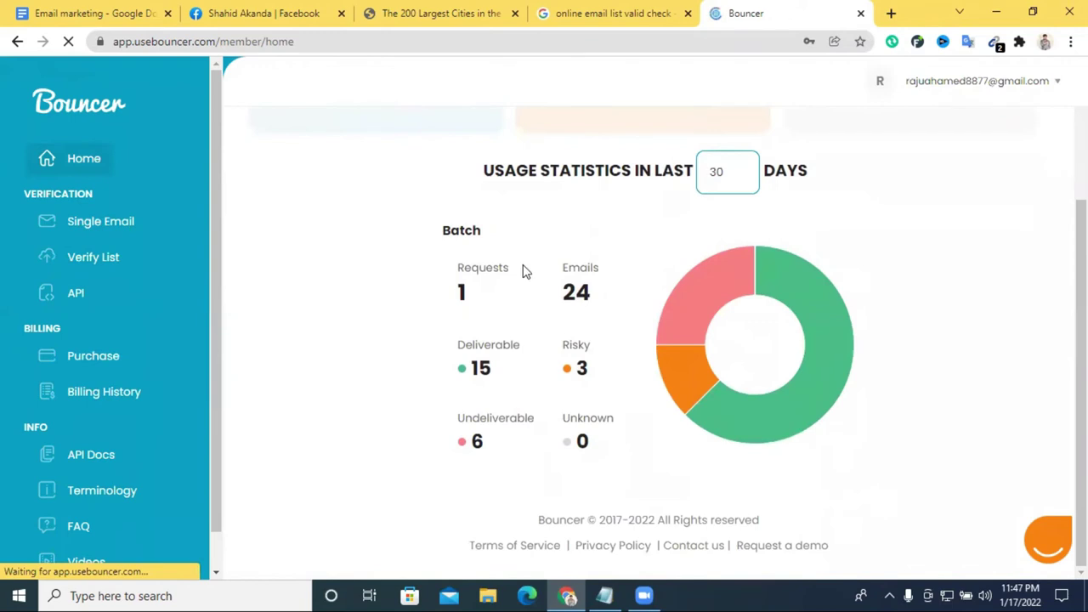
{"action": "scroll", "coordinate": [549, 388], "scroll_direction": "up", "scroll_amount": 3}
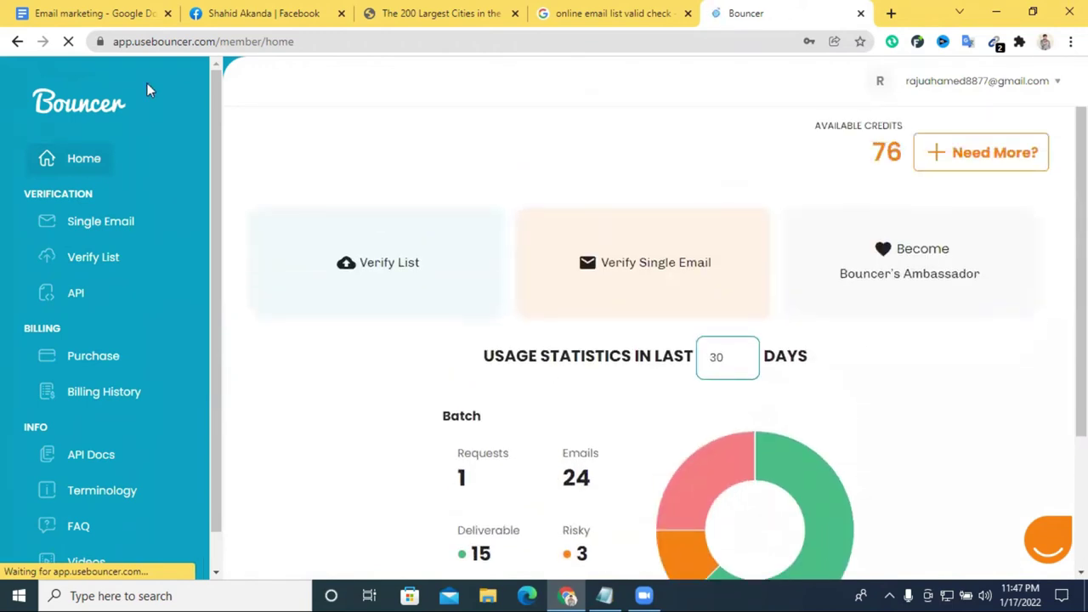
{"action": "scroll", "coordinate": [568, 248], "scroll_direction": "down", "scroll_amount": 2}
{"action": "scroll", "coordinate": [408, 247], "scroll_direction": "up", "scroll_amount": 2}
{"action": "left_click", "coordinate": [363, 262]}
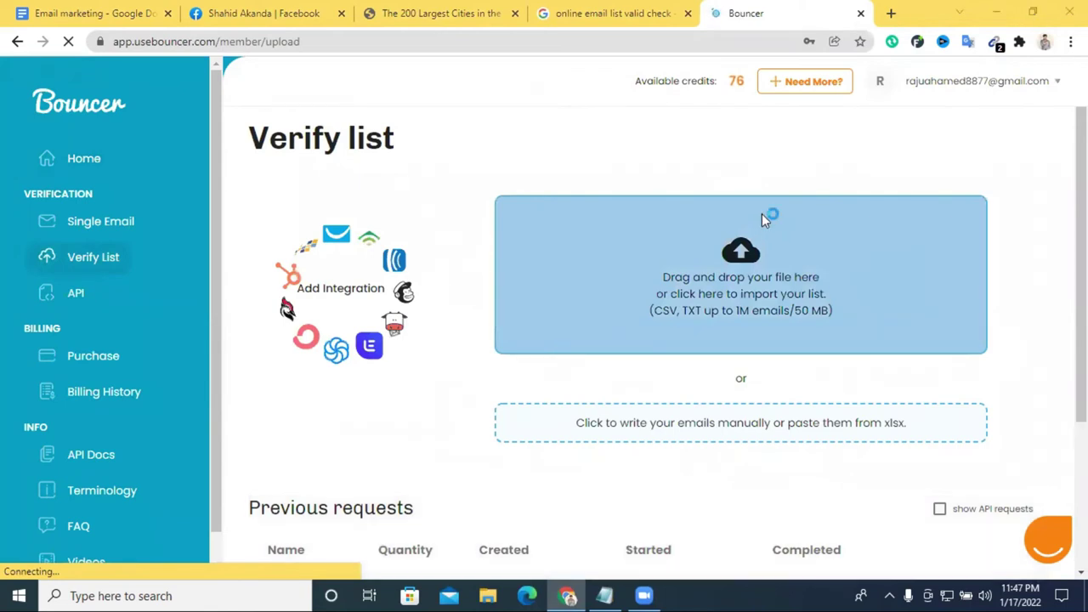
Step: Upload raju.txt from the Desktop to Bouncer's Verify list page
{"action": "left_click", "coordinate": [763, 217]}
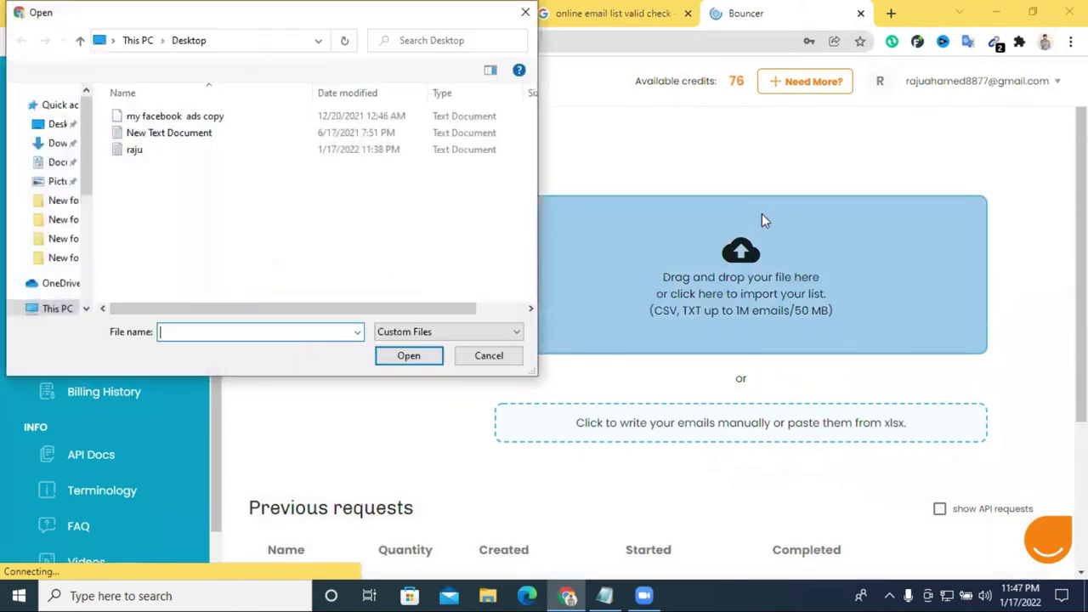
{"action": "left_click", "coordinate": [150, 157]}
{"action": "left_click", "coordinate": [411, 357]}
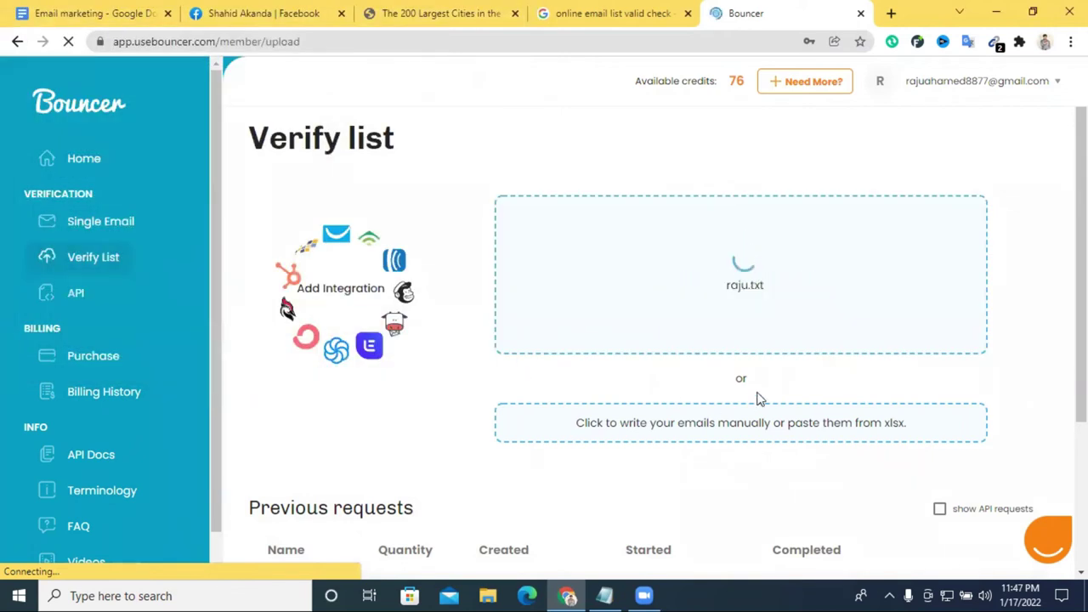
{"action": "scroll", "coordinate": [722, 396], "scroll_direction": "down", "scroll_amount": 4}
{"action": "scroll", "coordinate": [713, 378], "scroll_direction": "down", "scroll_amount": 4}
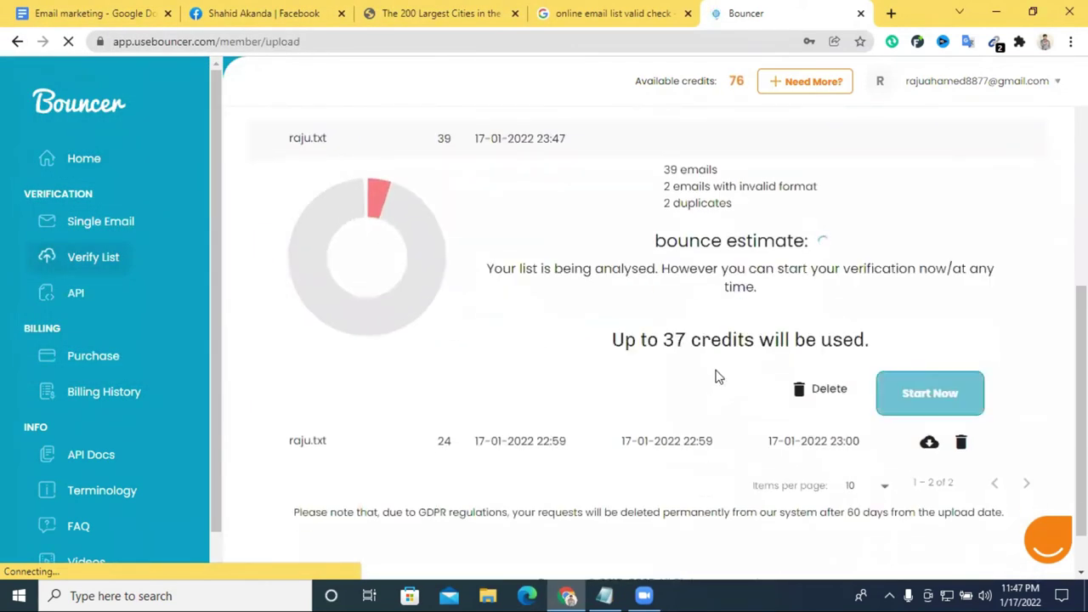
Step: Start verifying the 39 emails and follow progress to 97%
{"action": "left_click", "coordinate": [946, 402]}
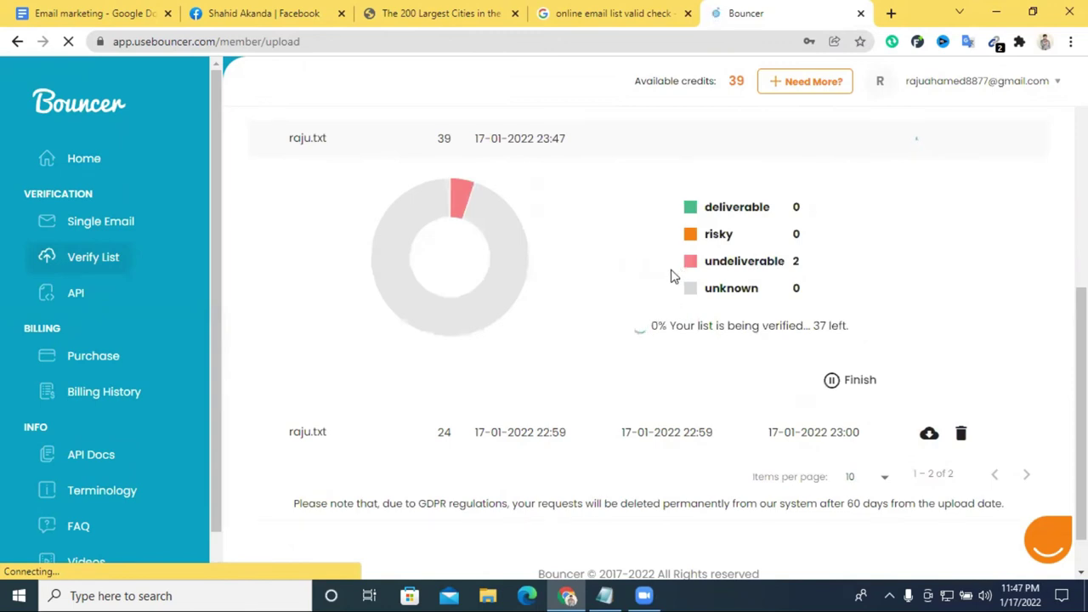
{"action": "scroll", "coordinate": [673, 274], "scroll_direction": "up", "scroll_amount": 1}
{"action": "scroll", "coordinate": [728, 309], "scroll_direction": "down", "scroll_amount": 2}
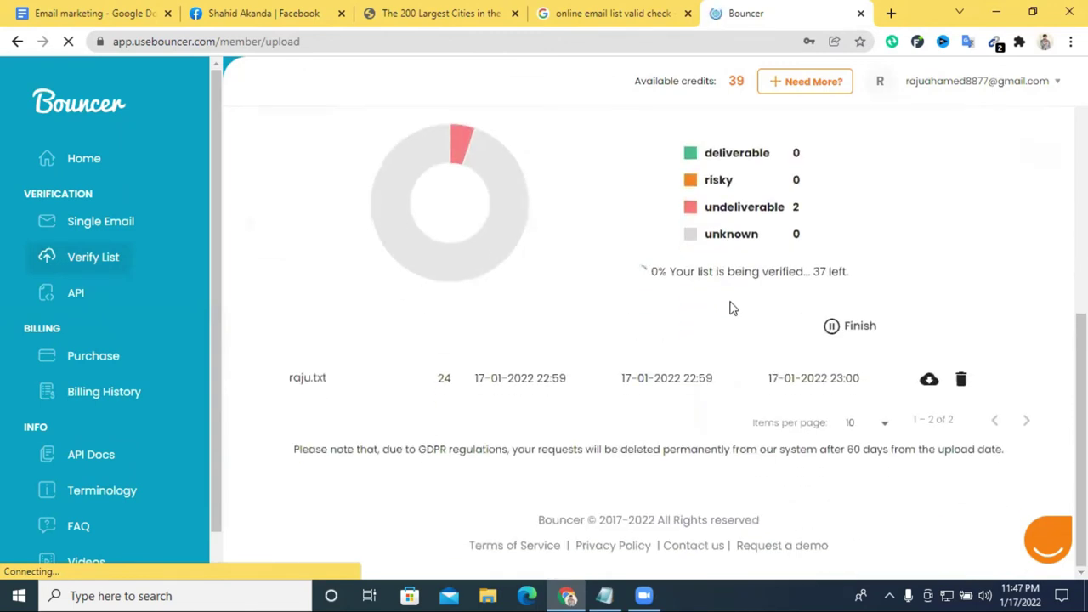
{"action": "scroll", "coordinate": [731, 309], "scroll_direction": "up", "scroll_amount": 4}
{"action": "scroll", "coordinate": [714, 348], "scroll_direction": "down", "scroll_amount": 2}
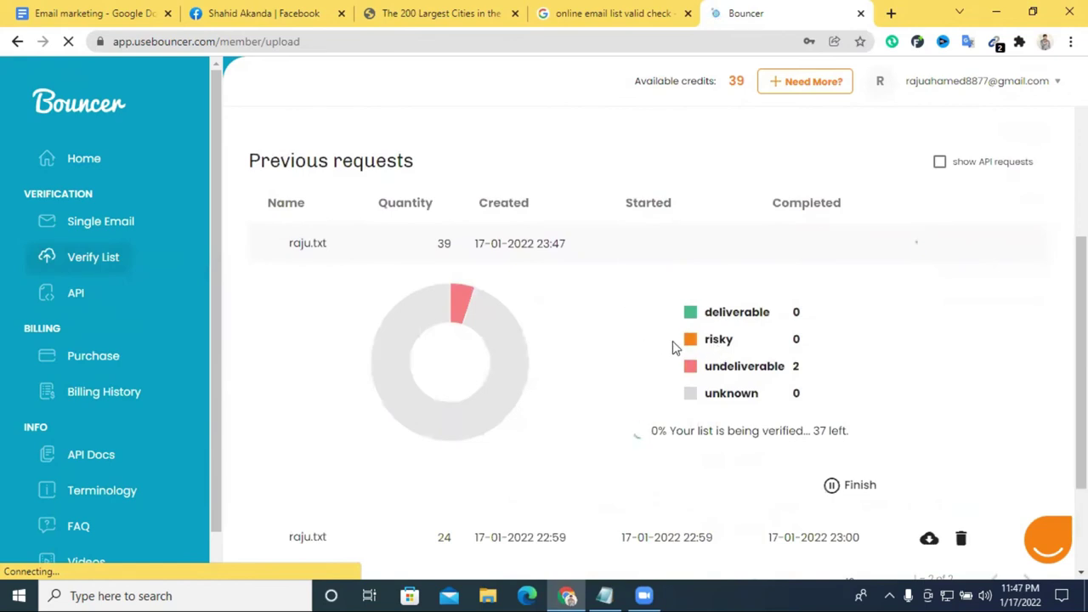
{"action": "scroll", "coordinate": [680, 344], "scroll_direction": "up", "scroll_amount": 2}
{"action": "scroll", "coordinate": [753, 330], "scroll_direction": "down", "scroll_amount": 3}
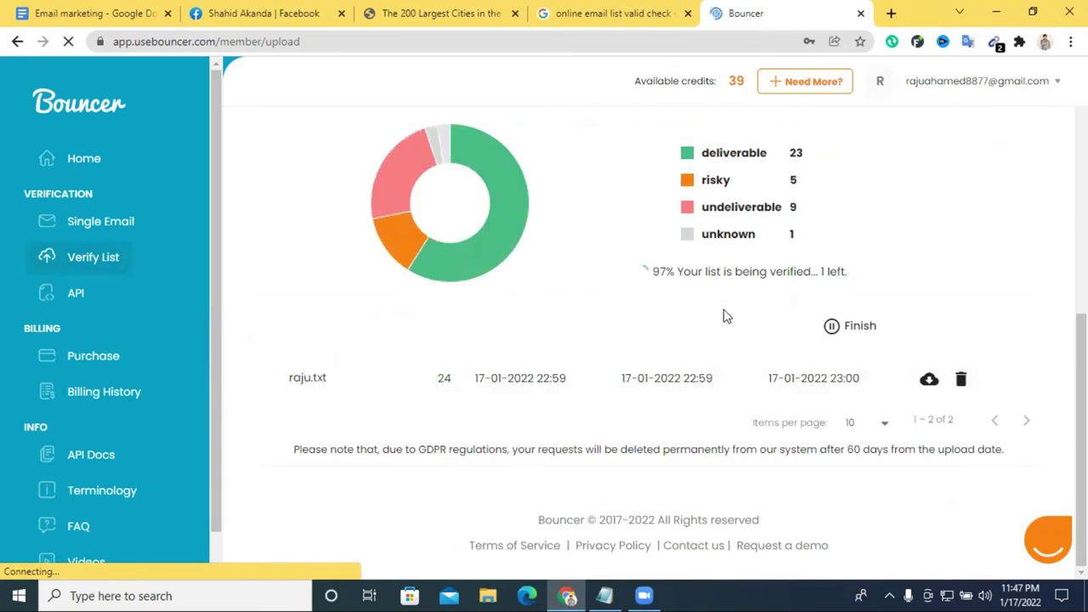
{"action": "left_click_drag", "start_coordinate": [652, 273], "coordinate": [671, 272]}
Step: From the raju.txt (24) row, download all results as raju-all (1).csv
{"action": "left_click", "coordinate": [694, 310]}
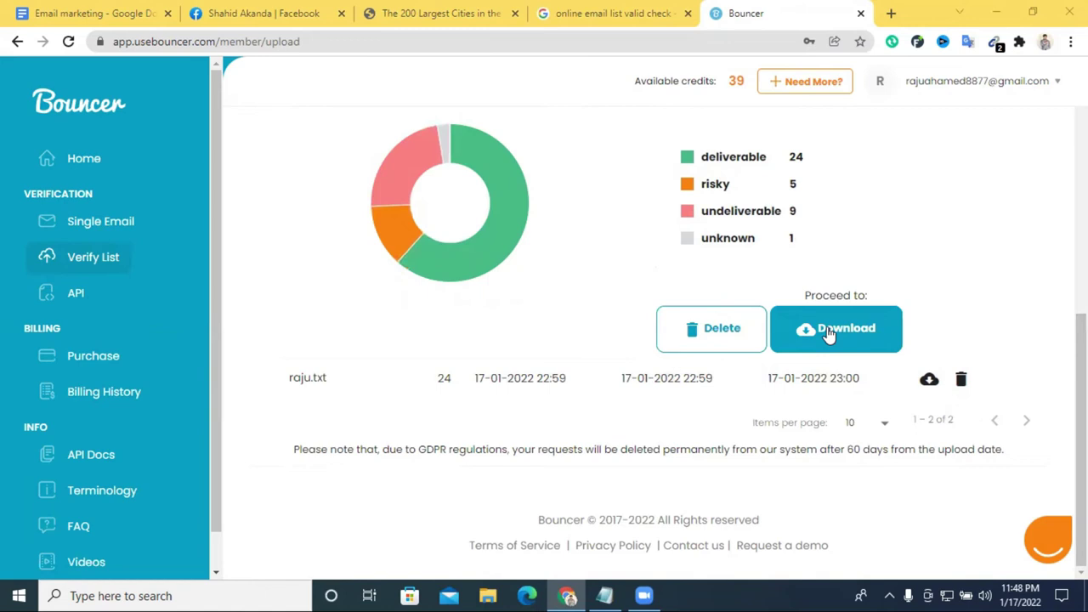
{"action": "left_click", "coordinate": [933, 385]}
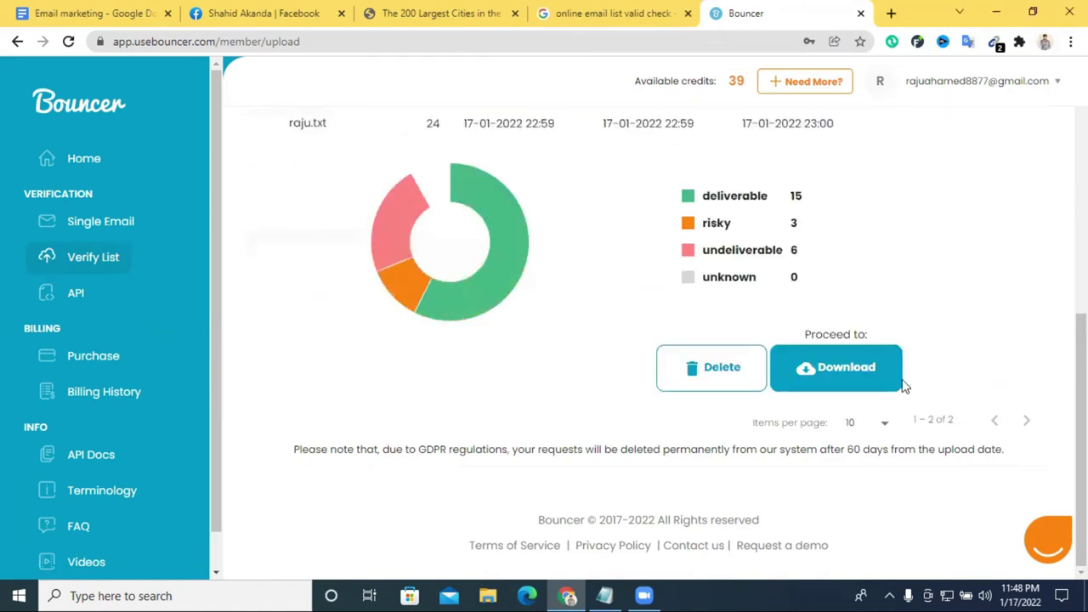
{"action": "left_click", "coordinate": [853, 390]}
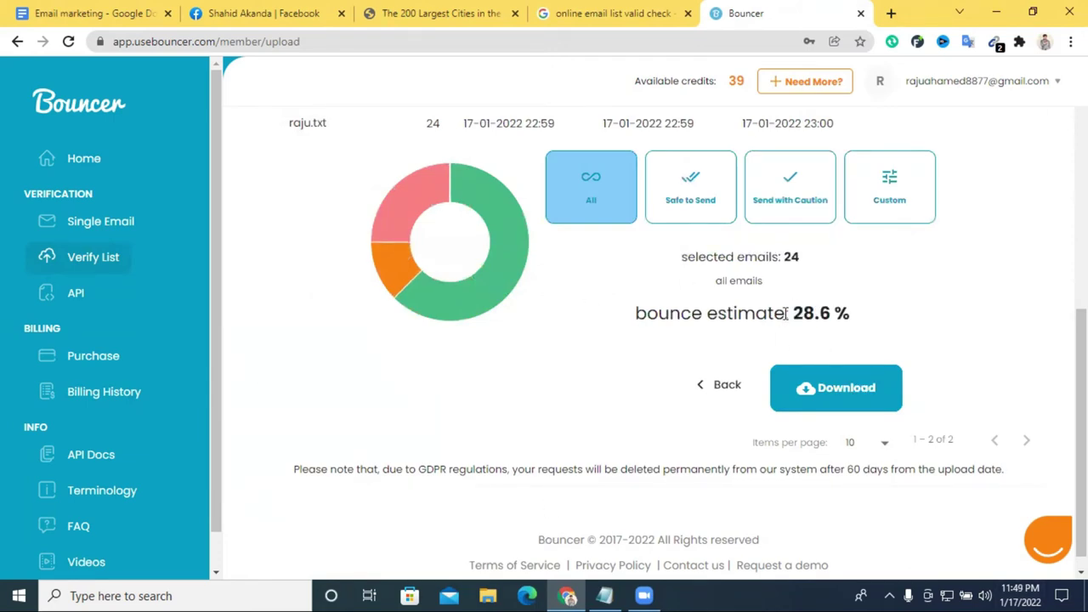
{"action": "left_click", "coordinate": [832, 402]}
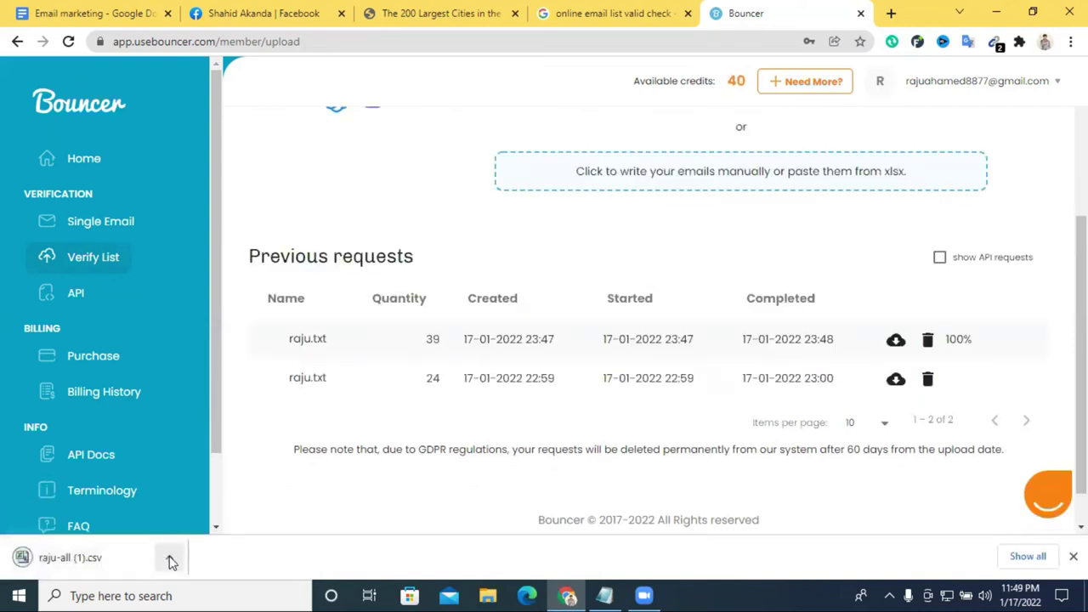
{"action": "left_click", "coordinate": [168, 557]}
Step: Open raju-all (1).csv in Excel and copy the Bouncer page URL from the address bar
{"action": "left_click", "coordinate": [215, 459]}
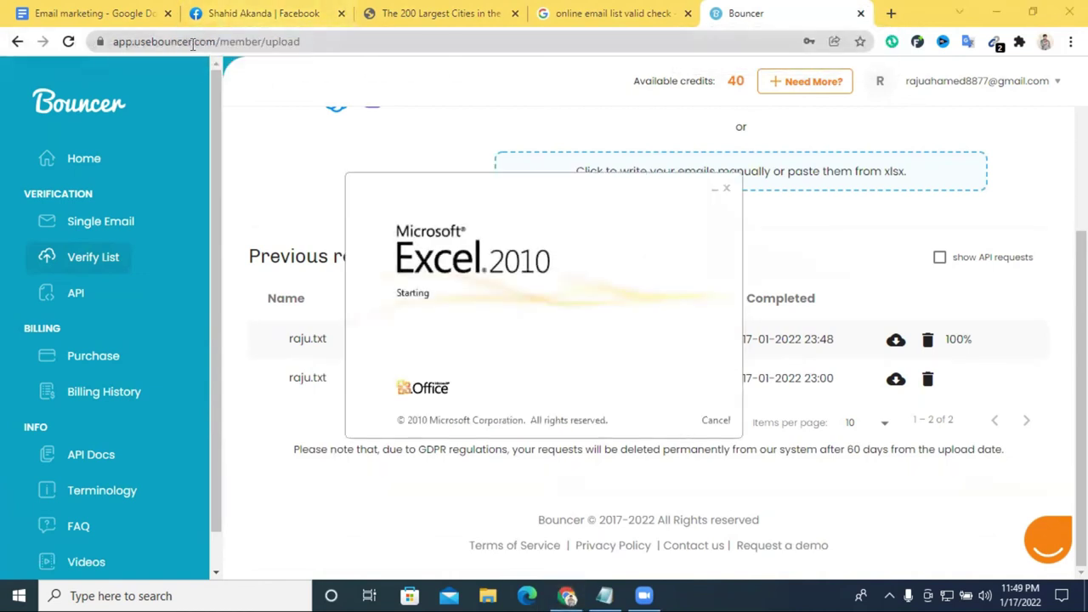
{"action": "left_click", "coordinate": [150, 42]}
{"action": "triple_click", "coordinate": [150, 42]}
{"action": "right_click", "coordinate": [155, 41]}
{"action": "left_click", "coordinate": [228, 126]}
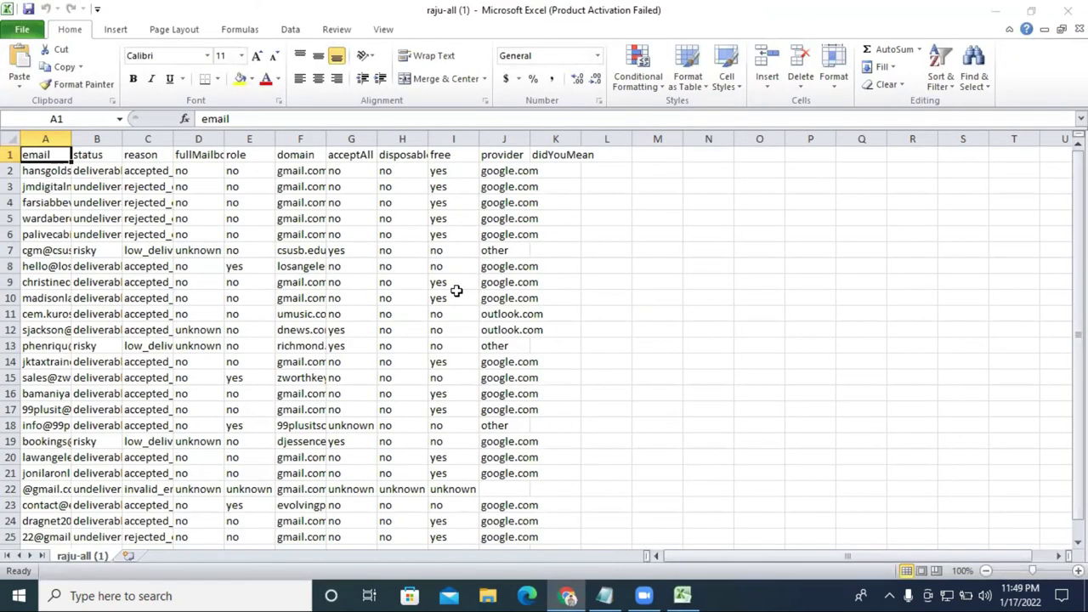
Step: Widen column A and clear the reason and fullMailbox columns, dismissing the activation wizard
{"action": "left_click_drag", "start_coordinate": [73, 138], "coordinate": [624, 139]}
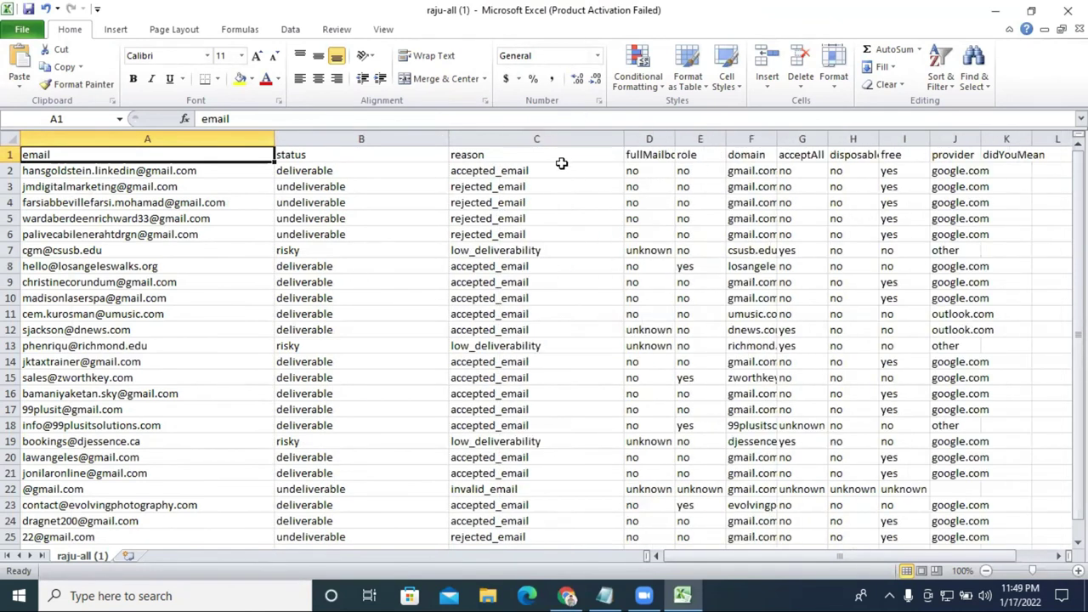
{"action": "left_click", "coordinate": [502, 138]}
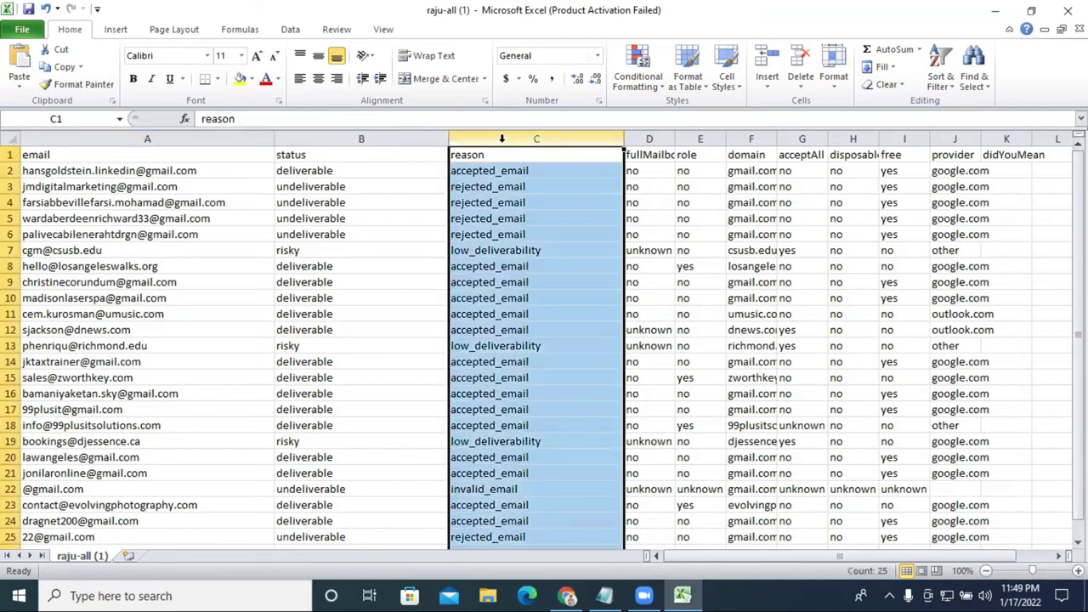
{"action": "key", "text": "Delete"}
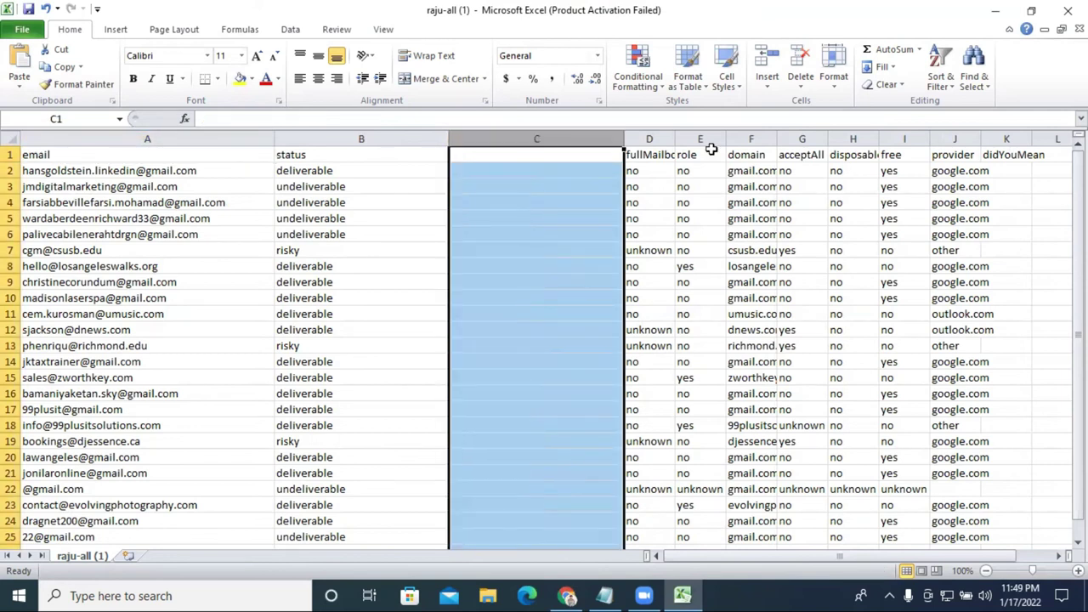
{"action": "left_click", "coordinate": [647, 139]}
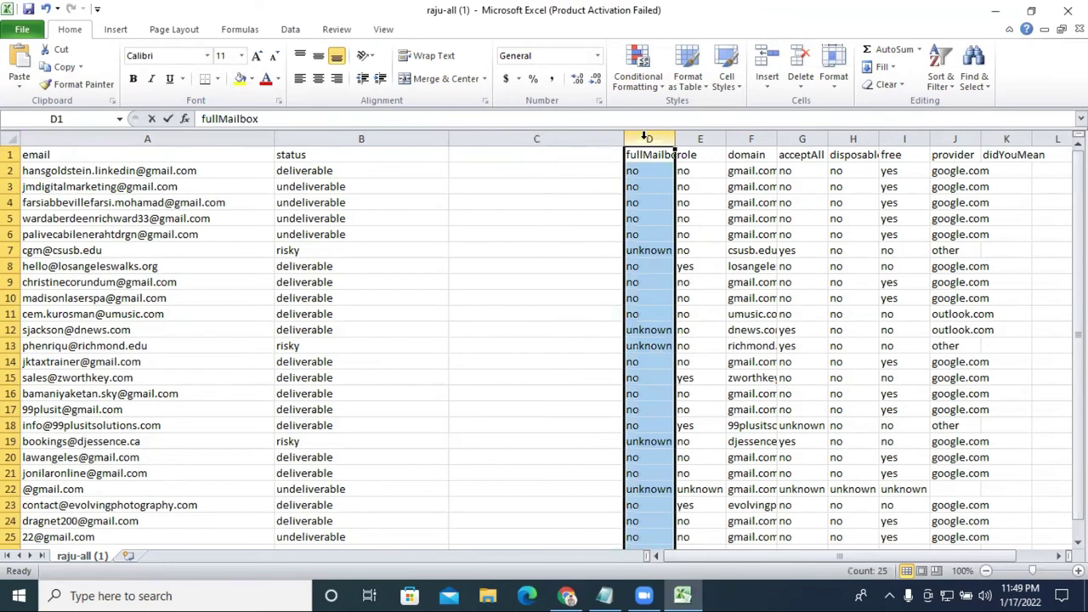
{"action": "key", "text": "BackSpace"}
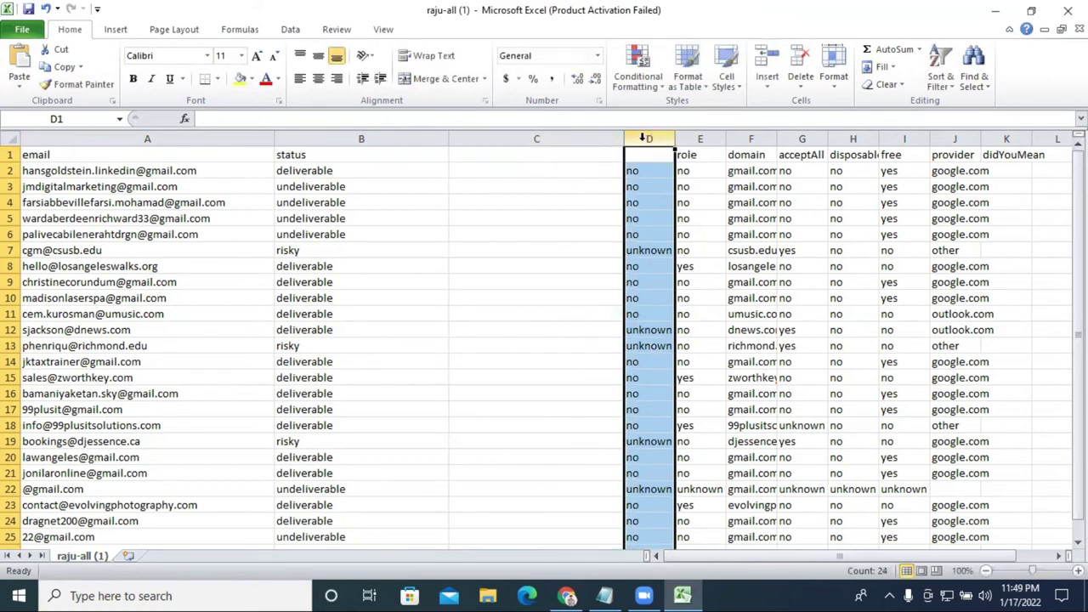
{"action": "left_click", "coordinate": [721, 124]}
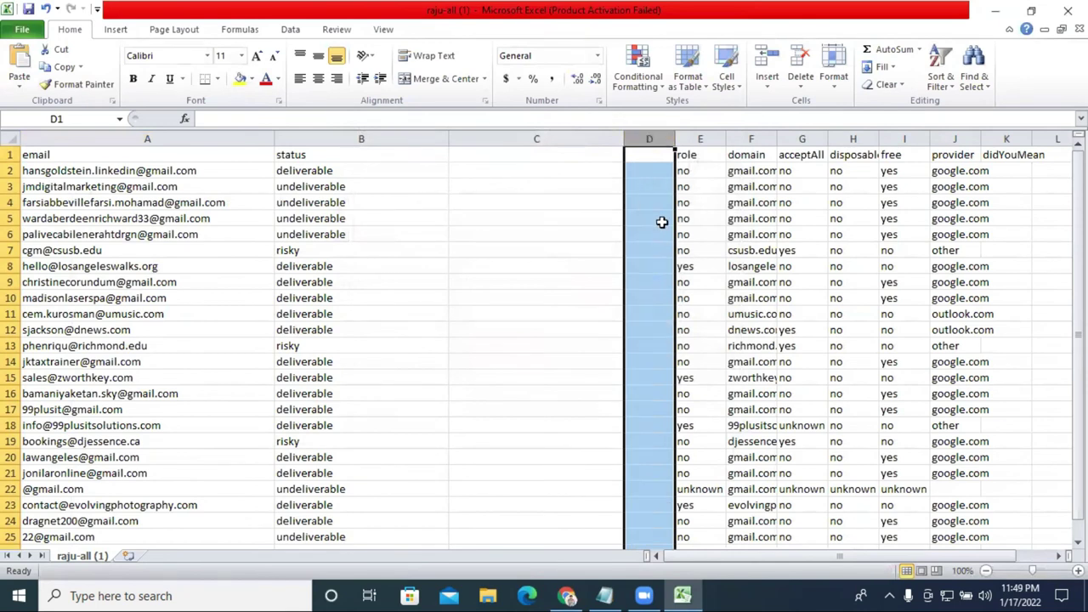
Step: Clear the role, domain, acceptAll and disposable columns
{"action": "left_click", "coordinate": [707, 141]}
{"action": "key", "text": "Delete"}
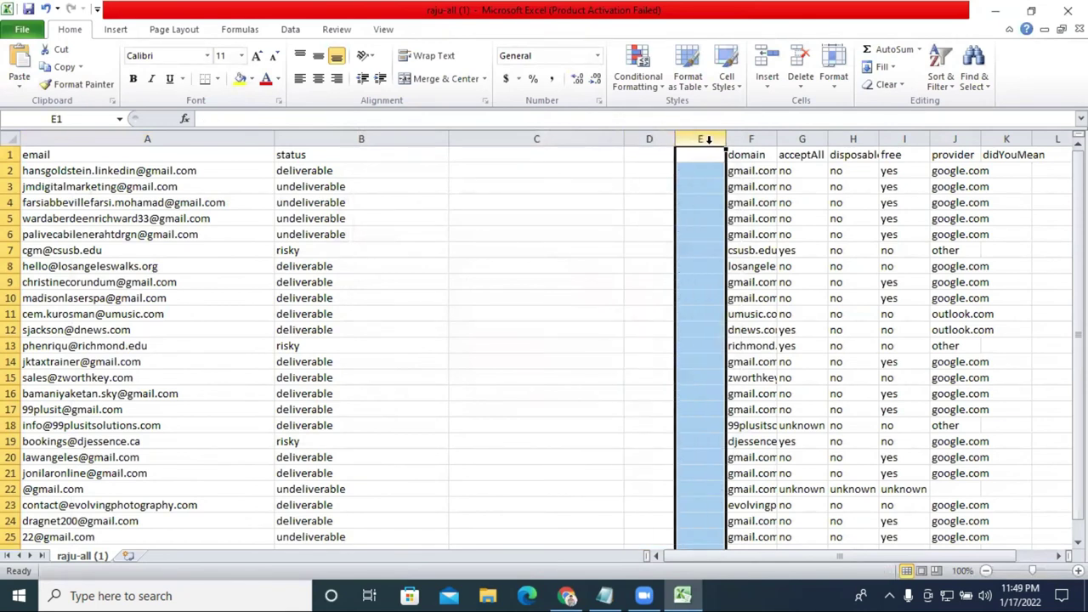
{"action": "left_click", "coordinate": [750, 139]}
{"action": "key", "text": "Delete"}
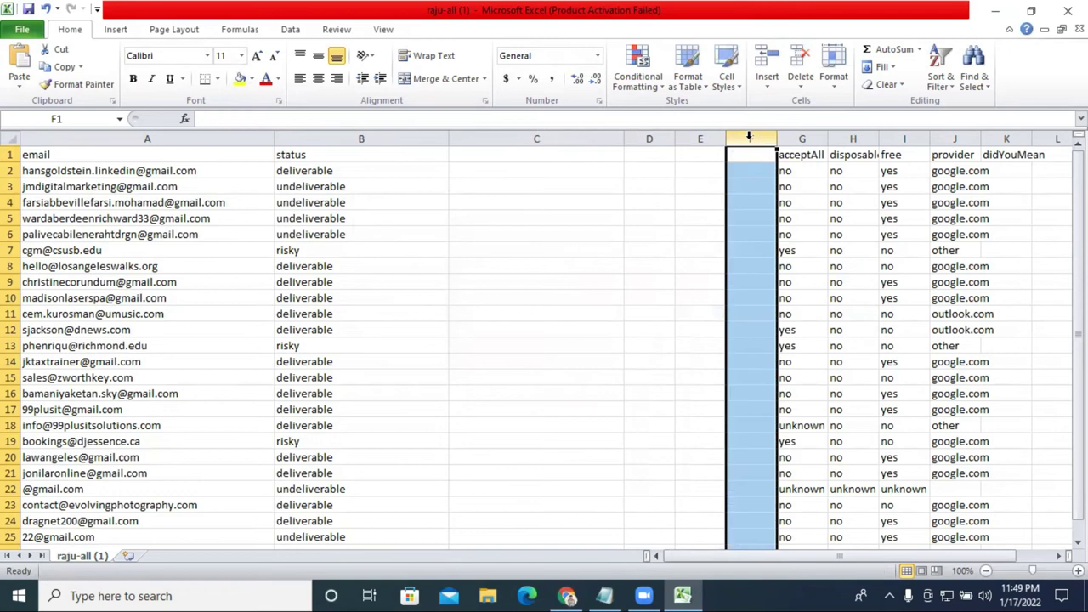
{"action": "left_click", "coordinate": [813, 138]}
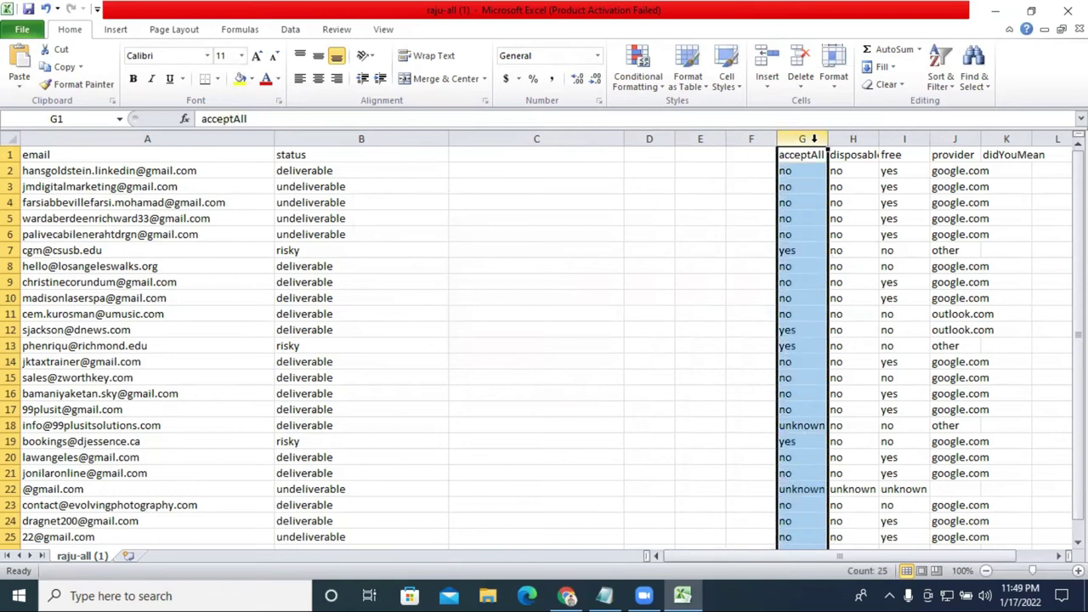
{"action": "key", "text": "Delete"}
{"action": "left_click", "coordinate": [844, 139]}
{"action": "key", "text": "BackSpace"}
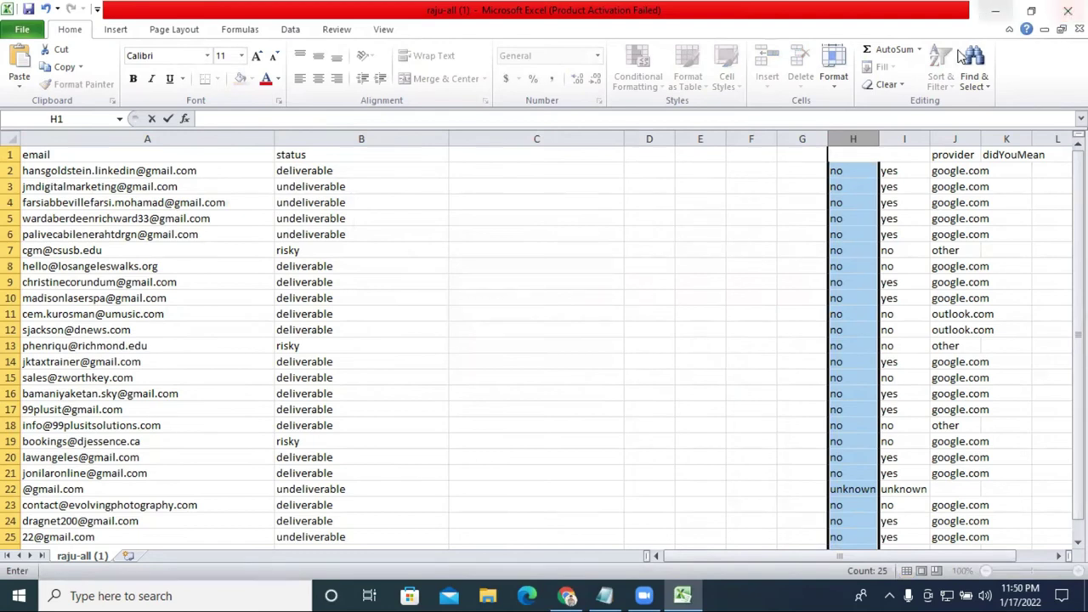
{"action": "left_click", "coordinate": [850, 139]}
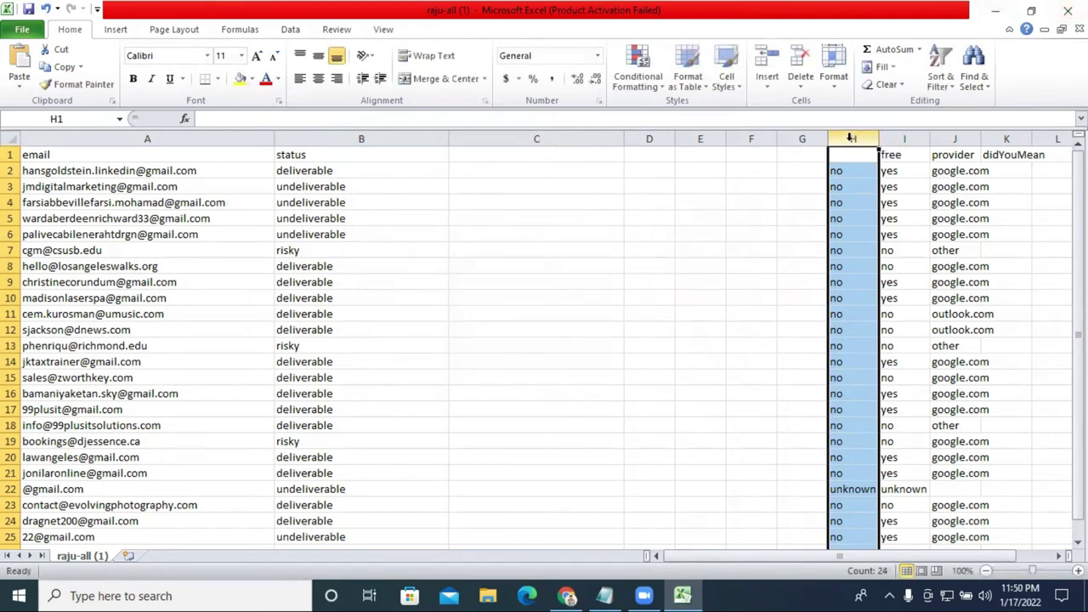
{"action": "key", "text": "Delete"}
Step: Clear the free, provider and didYouMean columns
{"action": "left_click", "coordinate": [898, 139]}
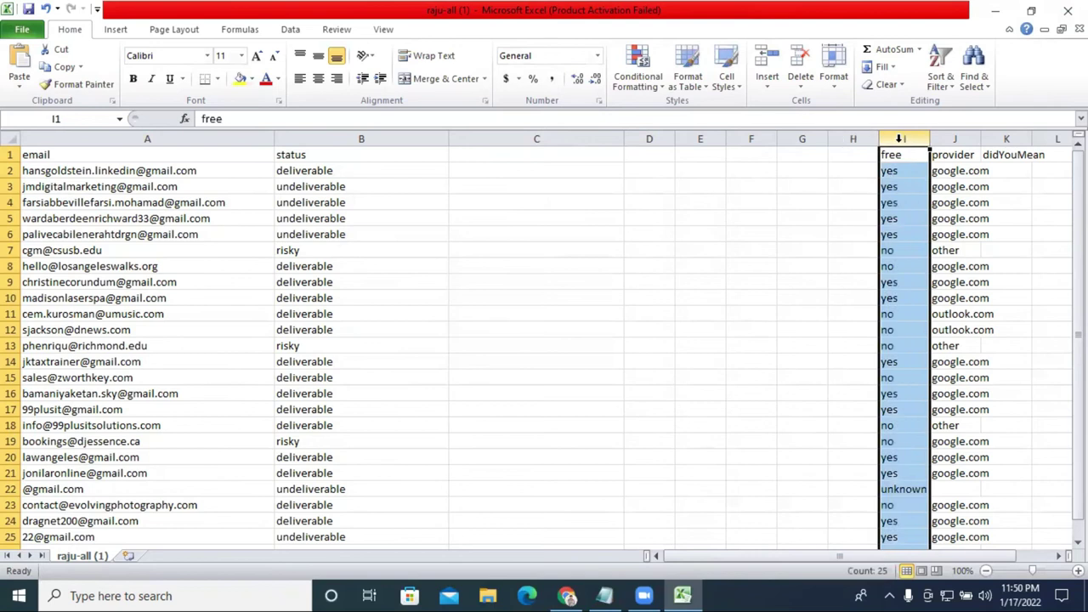
{"action": "key", "text": "Delete"}
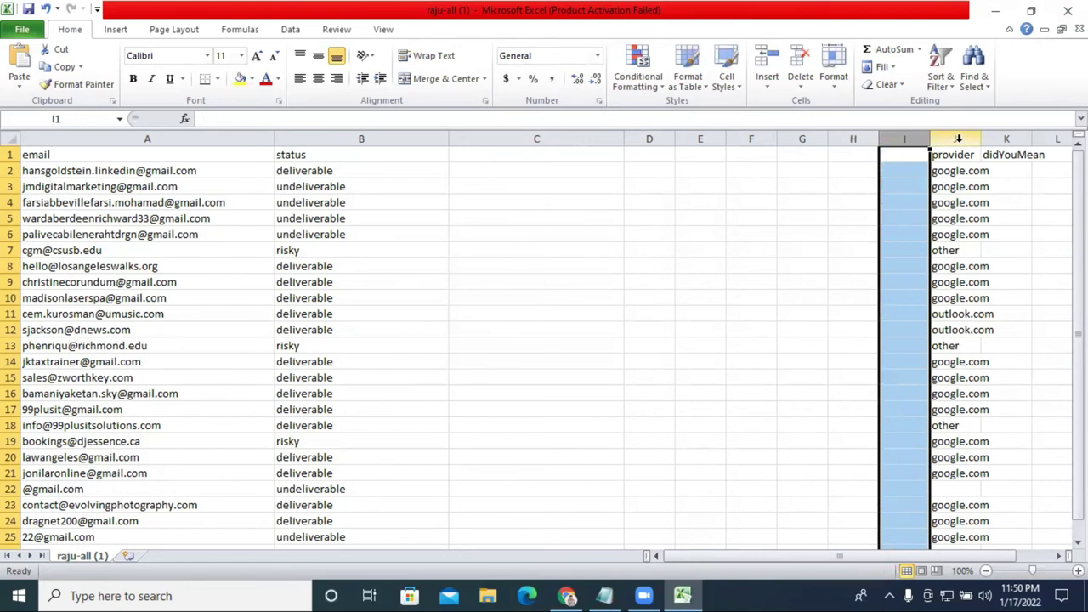
{"action": "left_click", "coordinate": [959, 139]}
{"action": "key", "text": "Delete"}
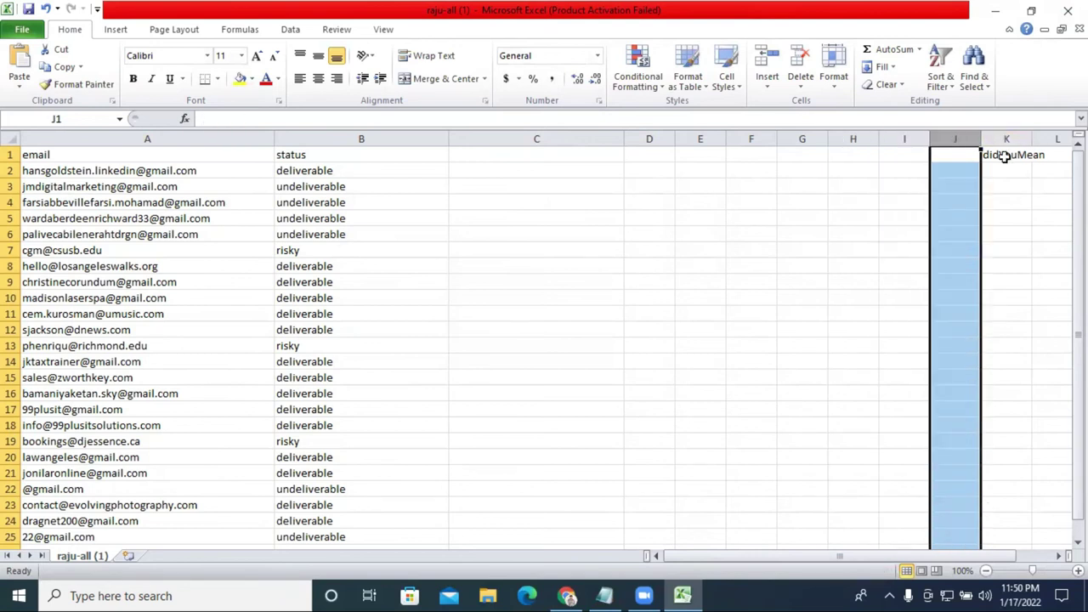
{"action": "left_click", "coordinate": [1010, 139]}
{"action": "key", "text": "Delete"}
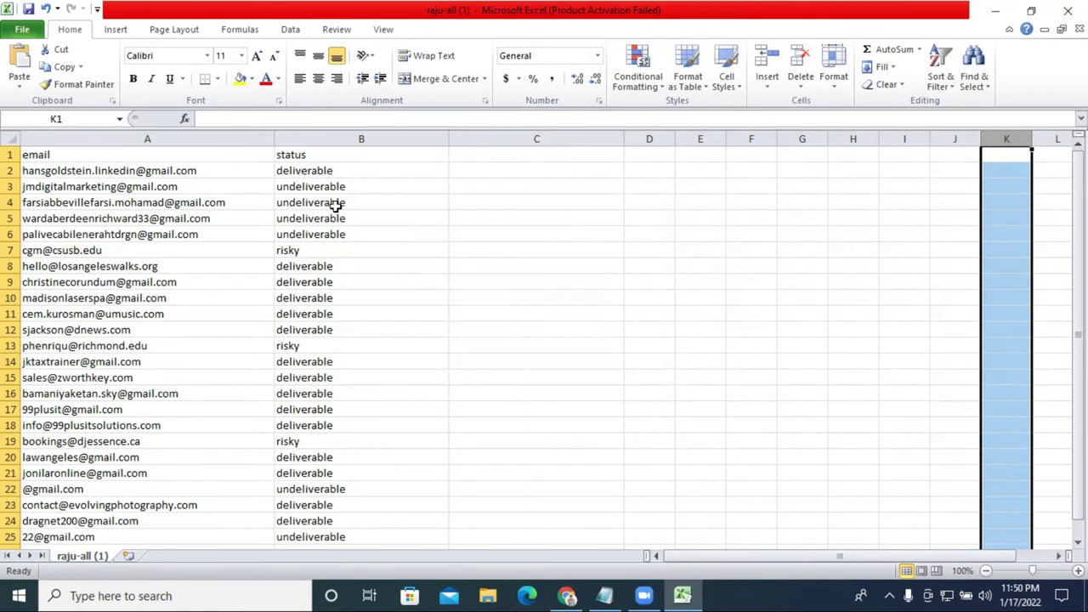
Step: Select the email addresses in column A of raju-all (1).csv and copy them
{"action": "left_click", "coordinate": [290, 205]}
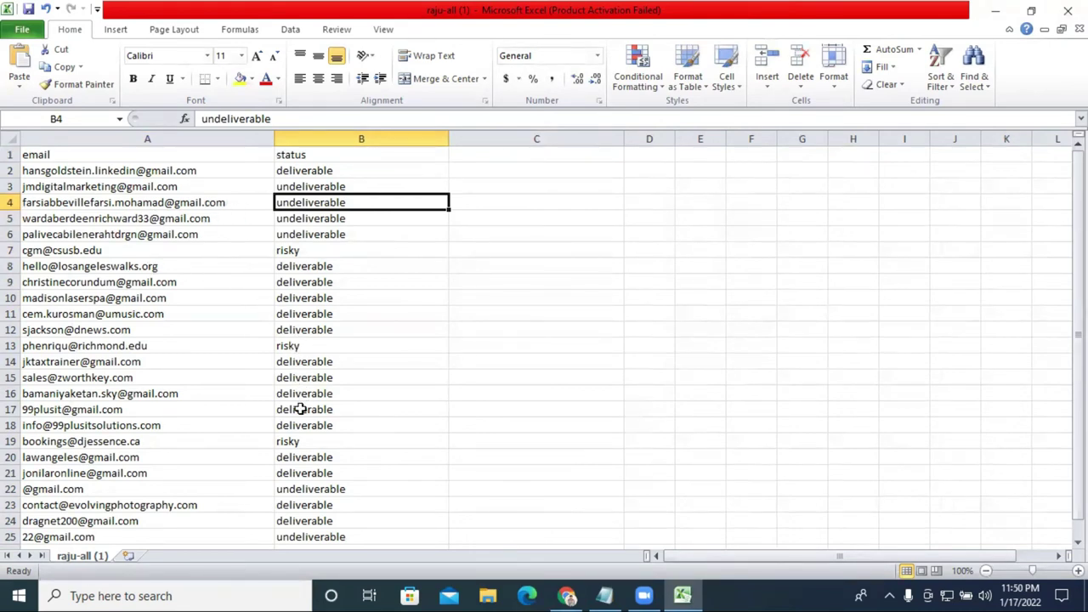
{"action": "scroll", "coordinate": [319, 412], "scroll_direction": "down", "scroll_amount": 3}
{"action": "scroll", "coordinate": [321, 411], "scroll_direction": "up", "scroll_amount": 3}
{"action": "left_click", "coordinate": [305, 188]}
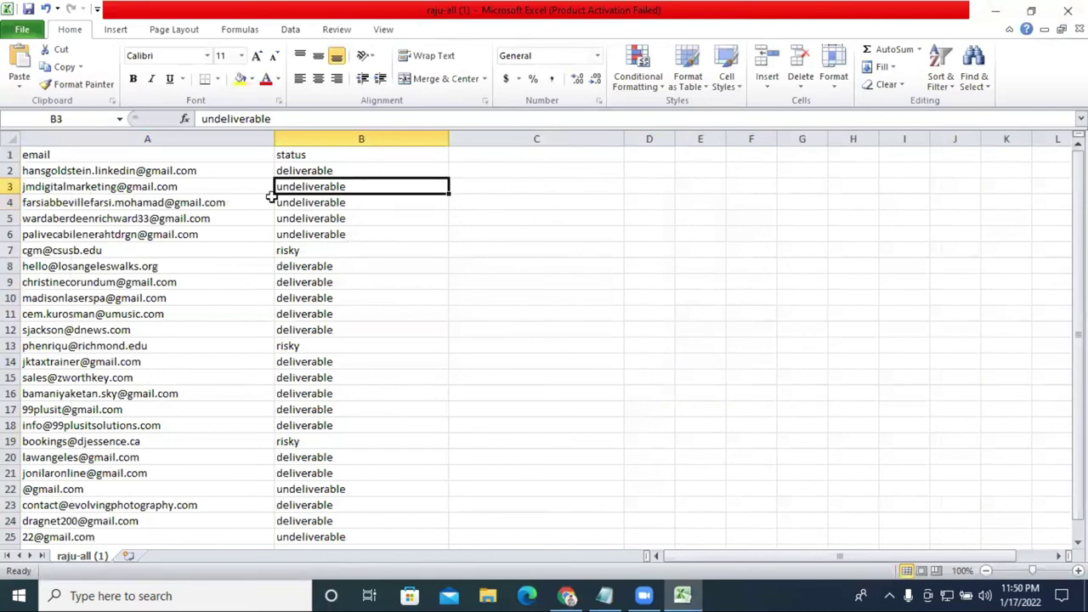
{"action": "scroll", "coordinate": [85, 230], "scroll_direction": "down", "scroll_amount": 3}
{"action": "left_click_drag", "start_coordinate": [136, 397], "coordinate": [60, 285]}
{"action": "left_click", "coordinate": [127, 505]}
{"action": "left_click_drag", "start_coordinate": [112, 435], "coordinate": [40, 179]}
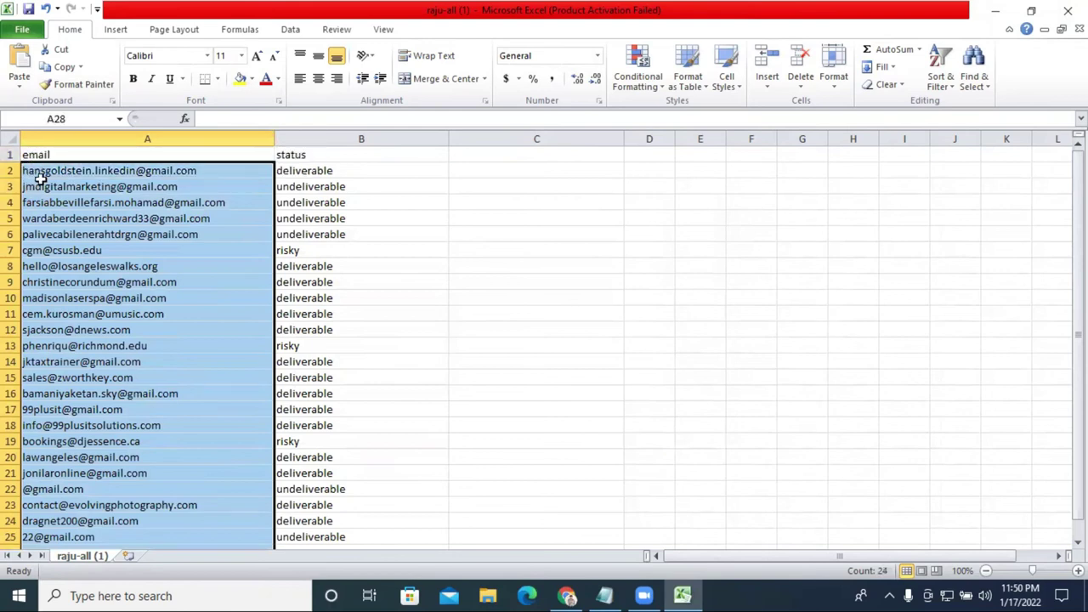
{"action": "right_click", "coordinate": [123, 189]}
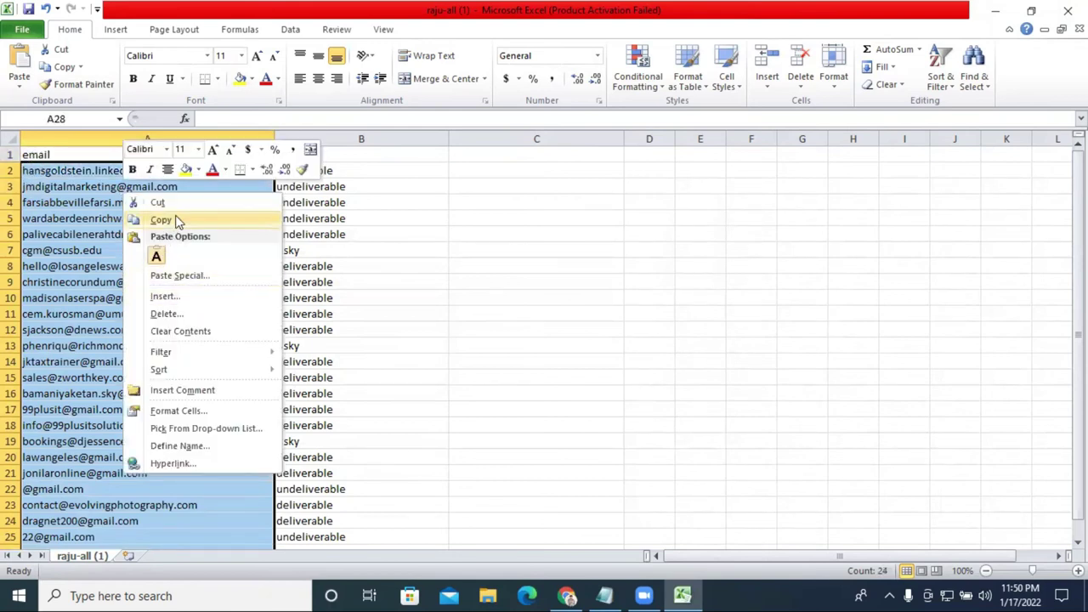
{"action": "left_click", "coordinate": [178, 221]}
{"action": "right_click", "coordinate": [118, 188]}
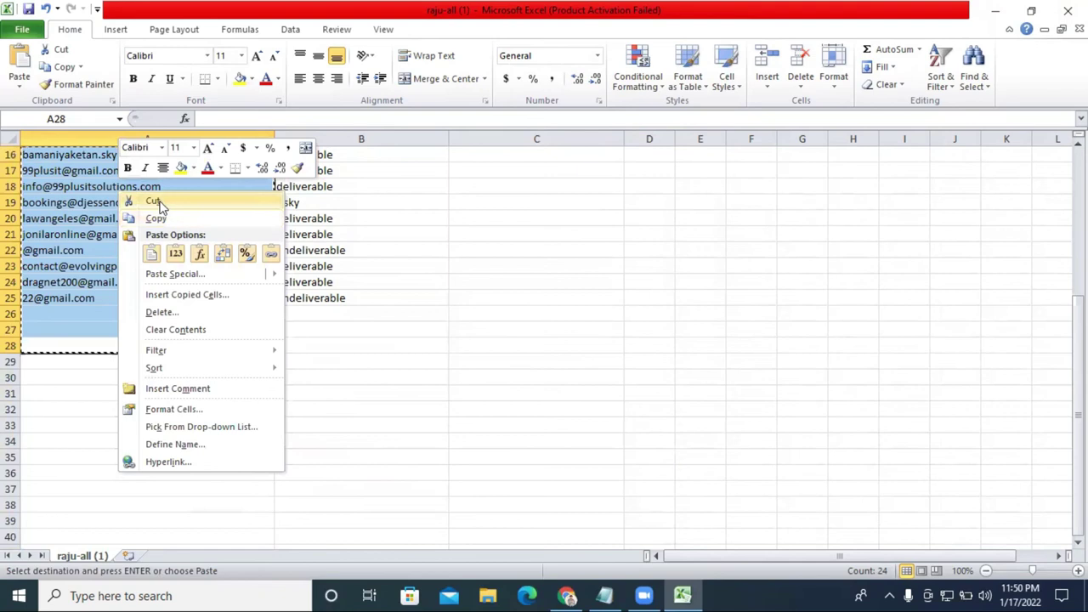
{"action": "left_click", "coordinate": [155, 203]}
Step: Close raju-all (1).csv without saving and bring Chrome back up
{"action": "left_click", "coordinate": [1068, 10]}
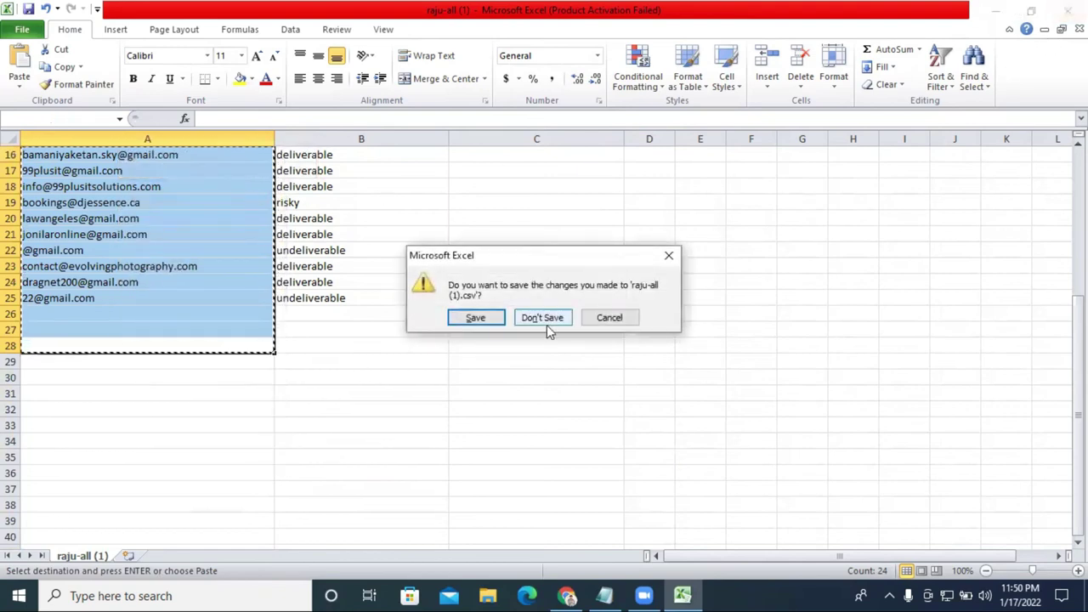
{"action": "left_click", "coordinate": [546, 323]}
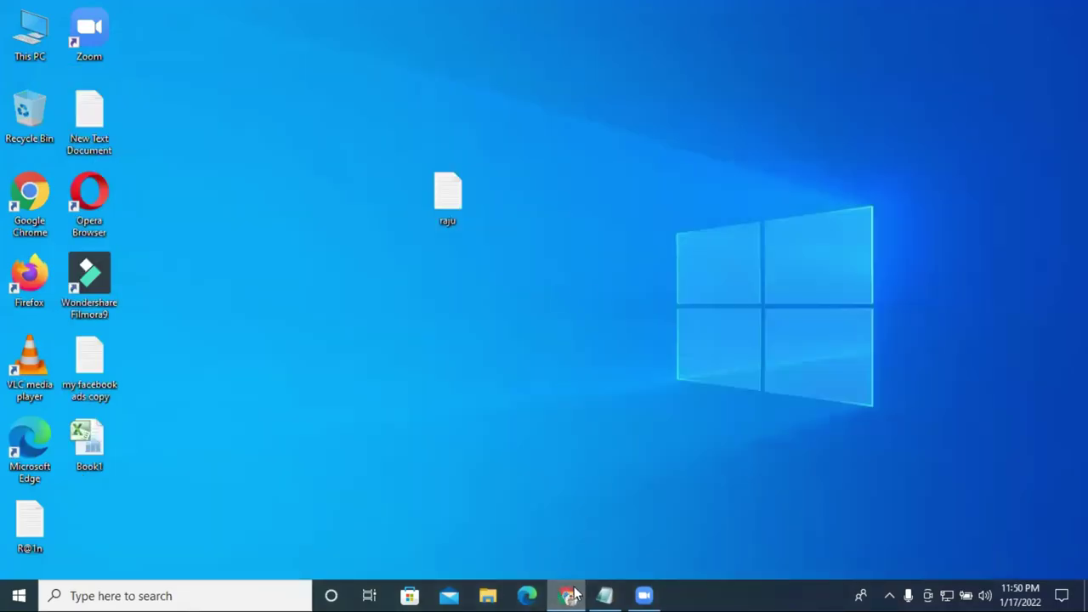
{"action": "left_click", "coordinate": [570, 595]}
Step: From a new tab, open Google Drive via the apps grid and create a blank Google Sheets spreadsheet
{"action": "left_click", "coordinate": [891, 14]}
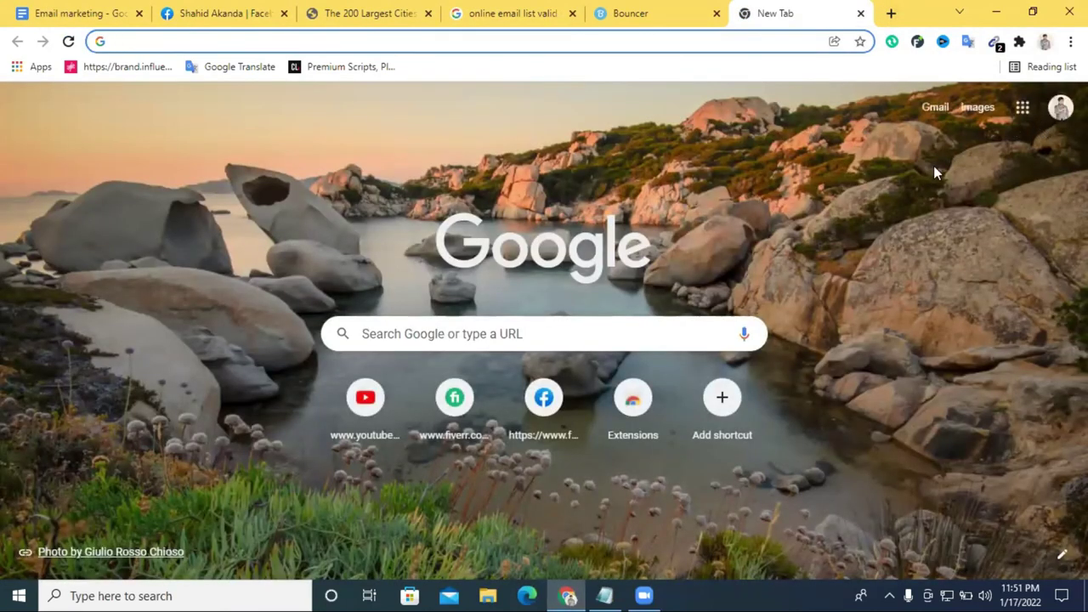
{"action": "left_click", "coordinate": [1023, 108]}
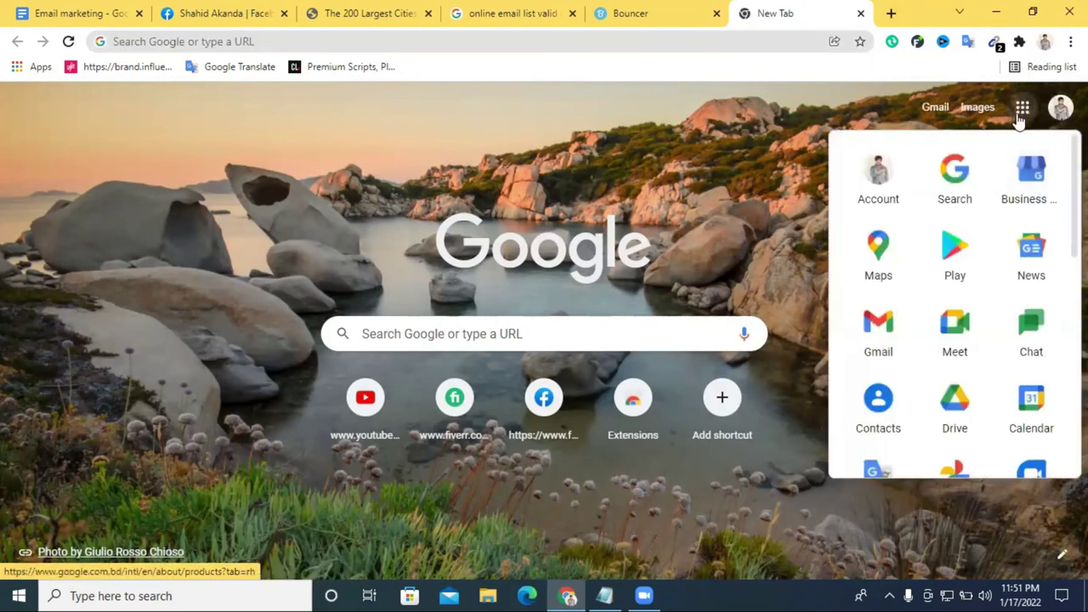
{"action": "left_click", "coordinate": [956, 407]}
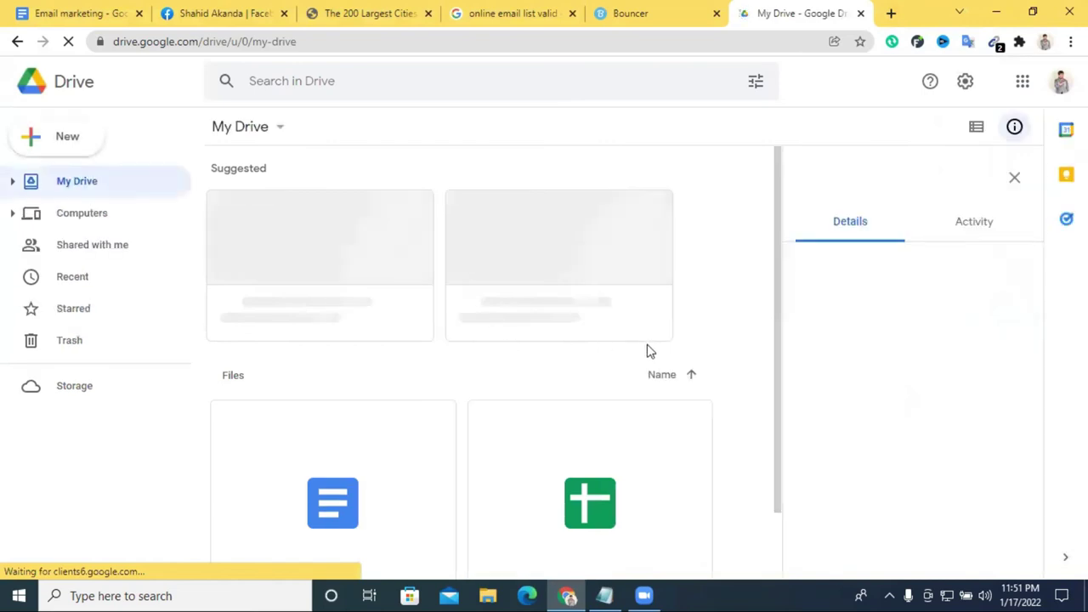
{"action": "left_click", "coordinate": [58, 143]}
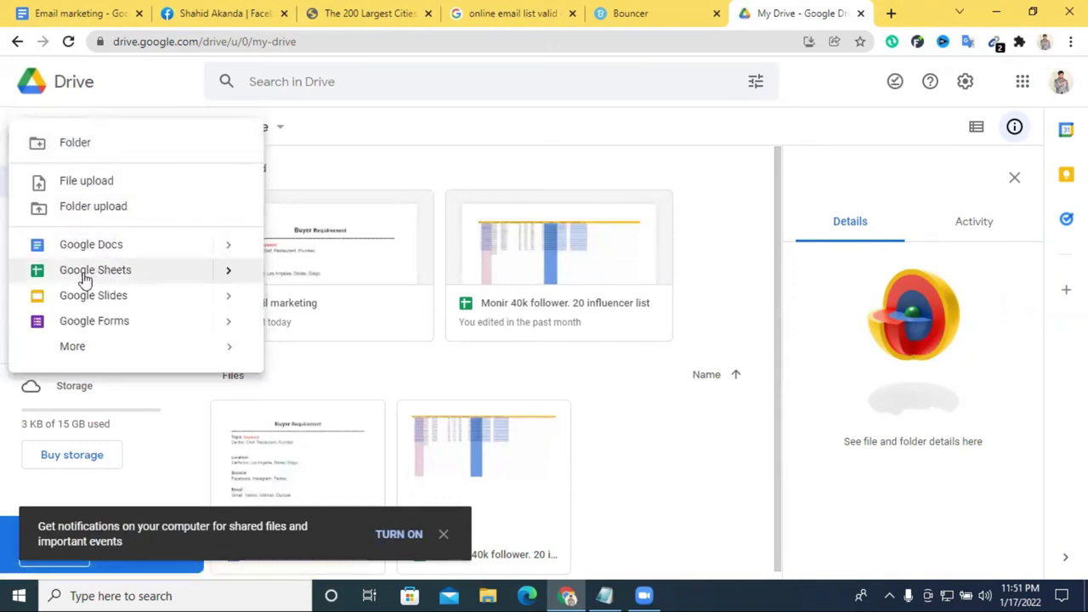
{"action": "left_click", "coordinate": [108, 282]}
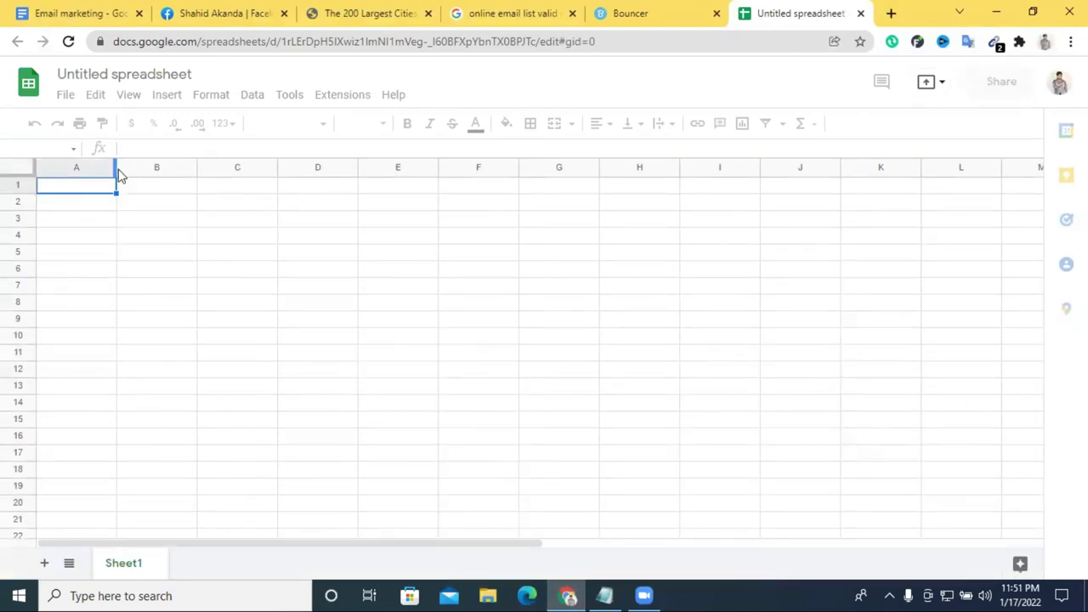
Step: Widen columns A to D and paste the email list into column A
{"action": "left_click_drag", "start_coordinate": [114, 168], "coordinate": [318, 167]}
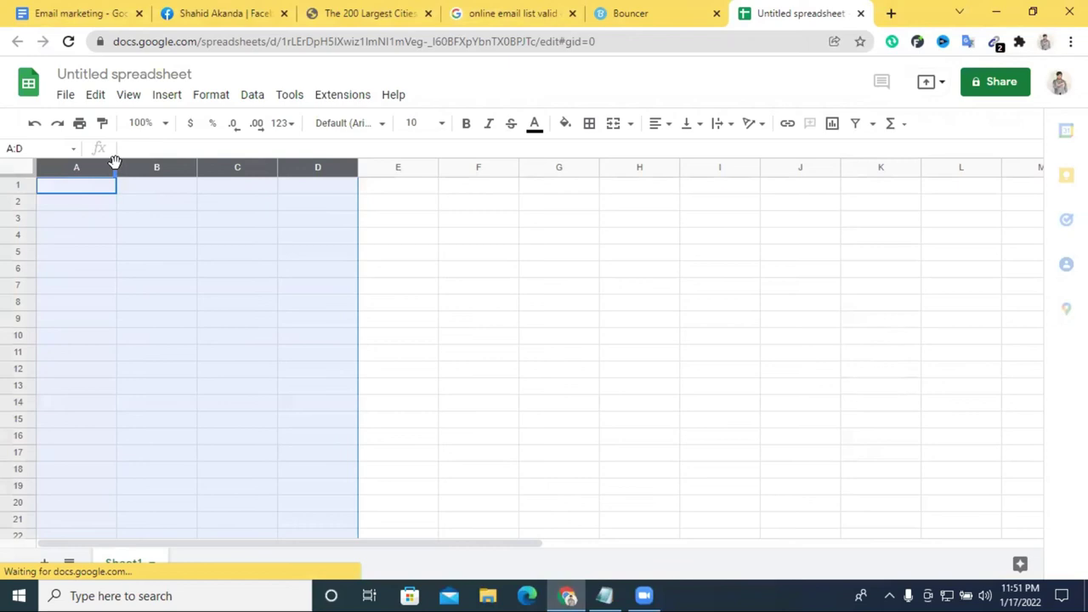
{"action": "left_click_drag", "start_coordinate": [115, 168], "coordinate": [311, 169]}
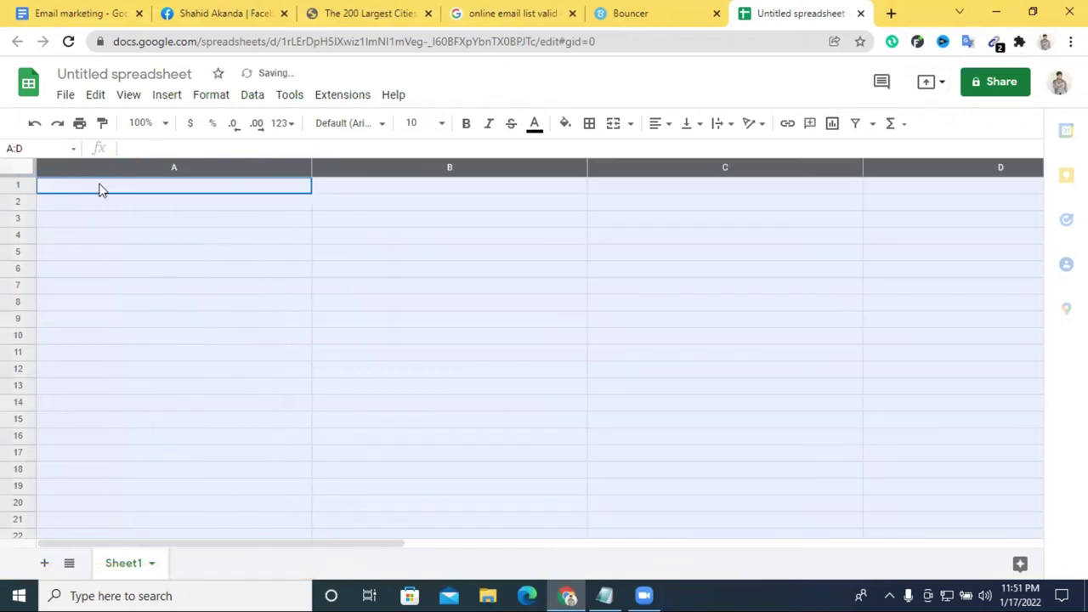
{"action": "left_click", "coordinate": [99, 189]}
{"action": "left_click", "coordinate": [103, 167]}
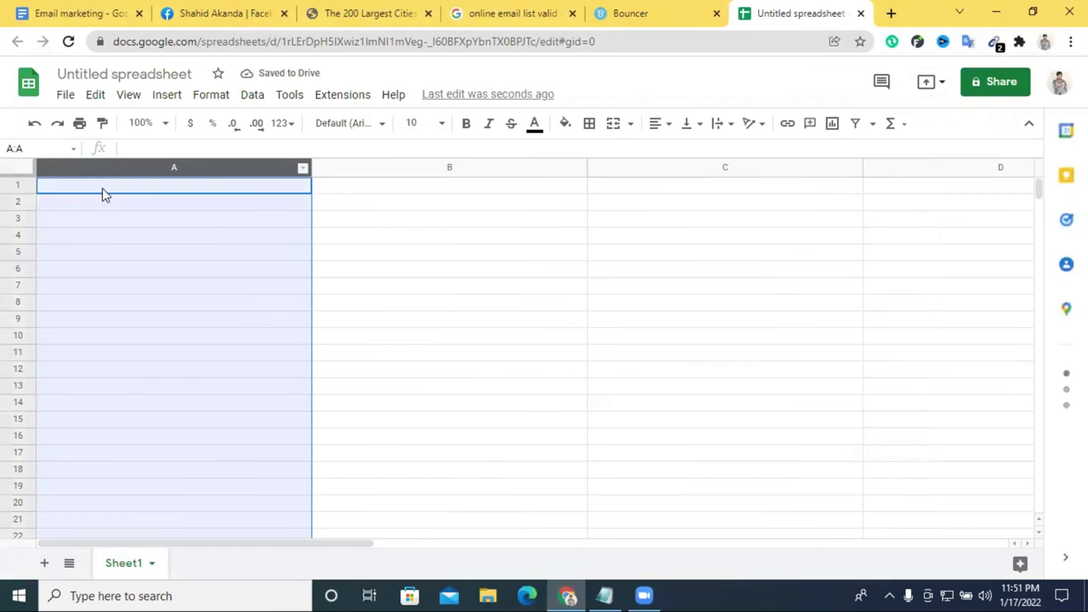
{"action": "key", "text": "ctrl+v"}
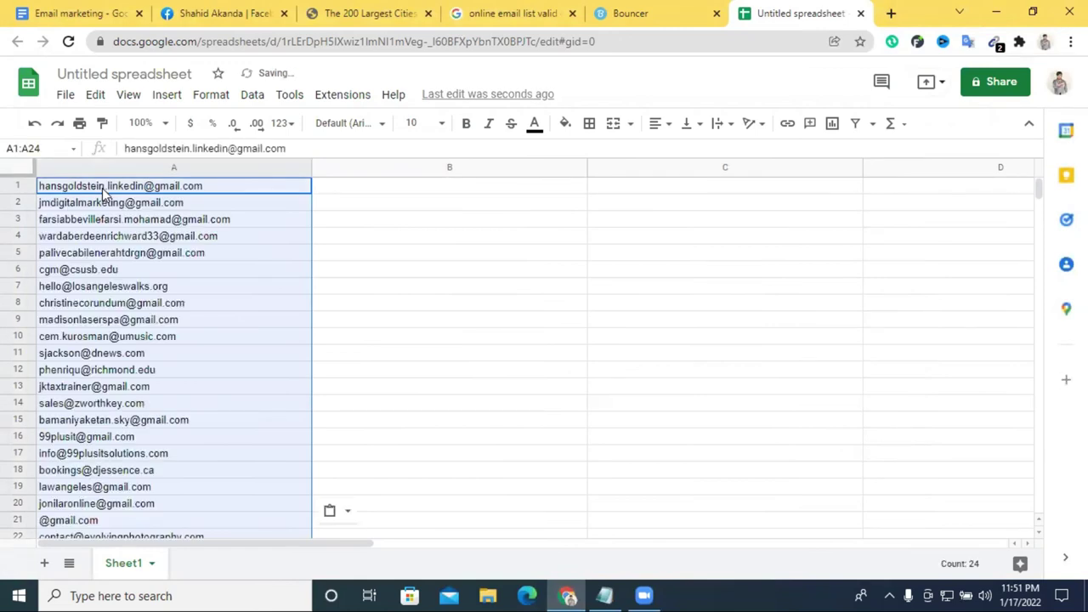
{"action": "left_click", "coordinate": [431, 225]}
{"action": "scroll", "coordinate": [142, 228], "scroll_direction": "down", "scroll_amount": 4}
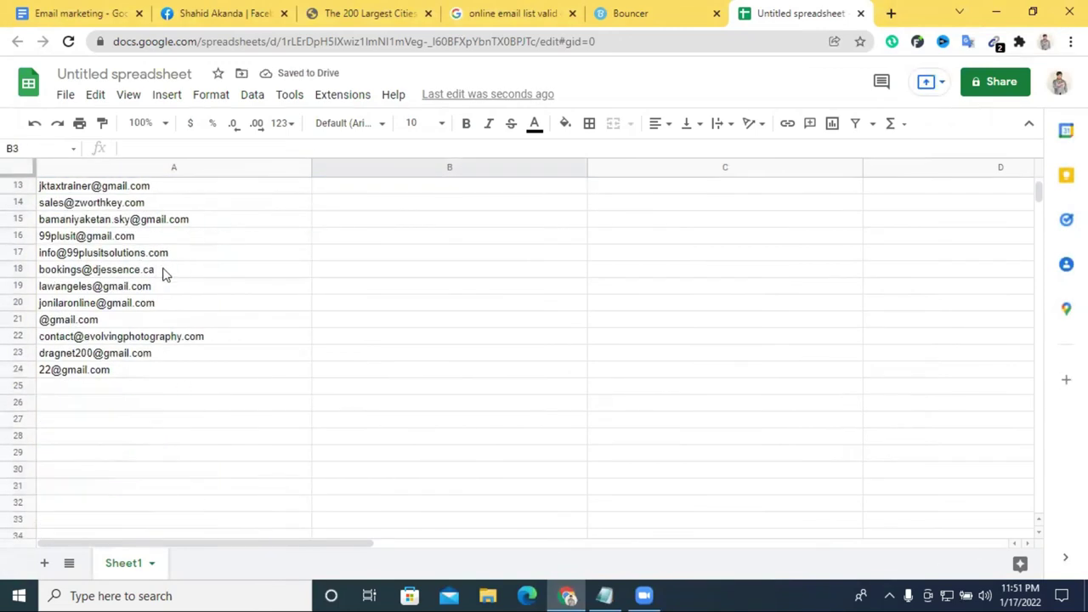
{"action": "scroll", "coordinate": [157, 272], "scroll_direction": "up", "scroll_amount": 4}
Step: Compare the pasted list with the Notepad email list, checking cells A1 and A2
{"action": "left_click", "coordinate": [623, 9]}
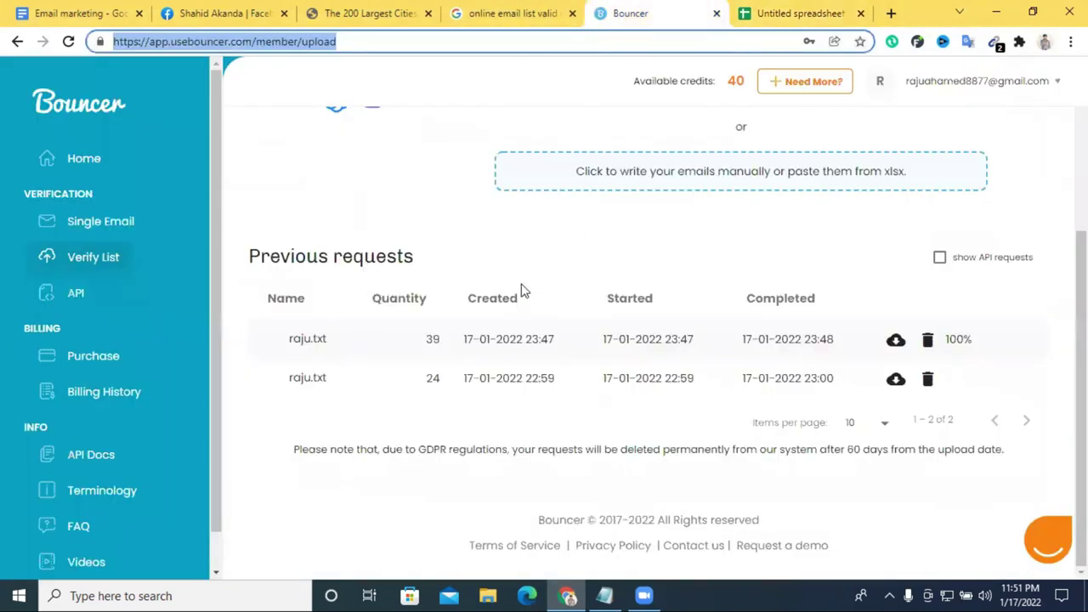
{"action": "left_click", "coordinate": [605, 595]}
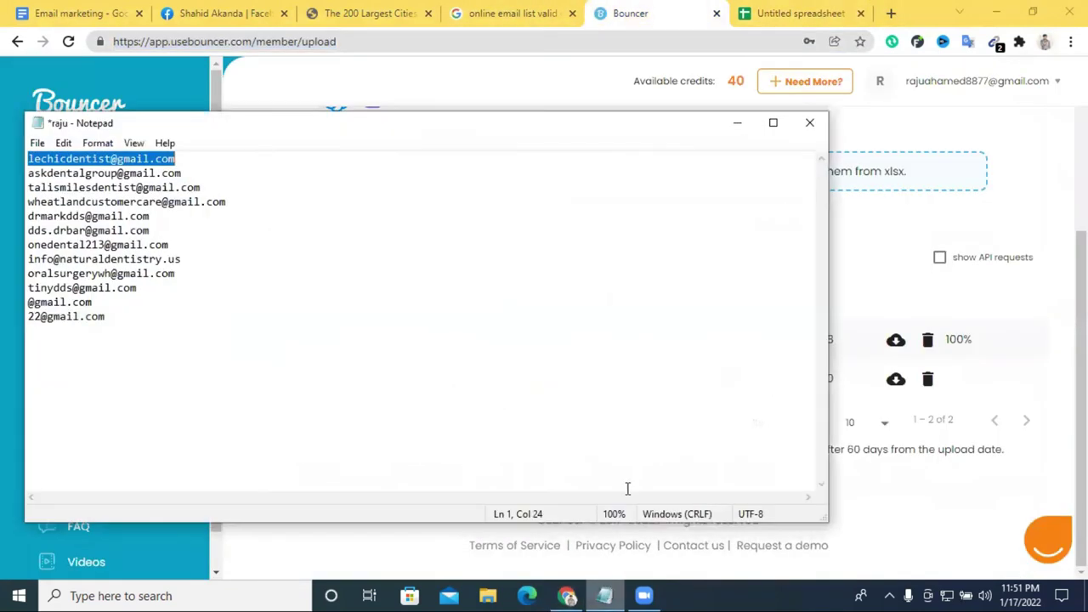
{"action": "left_click", "coordinate": [808, 15]}
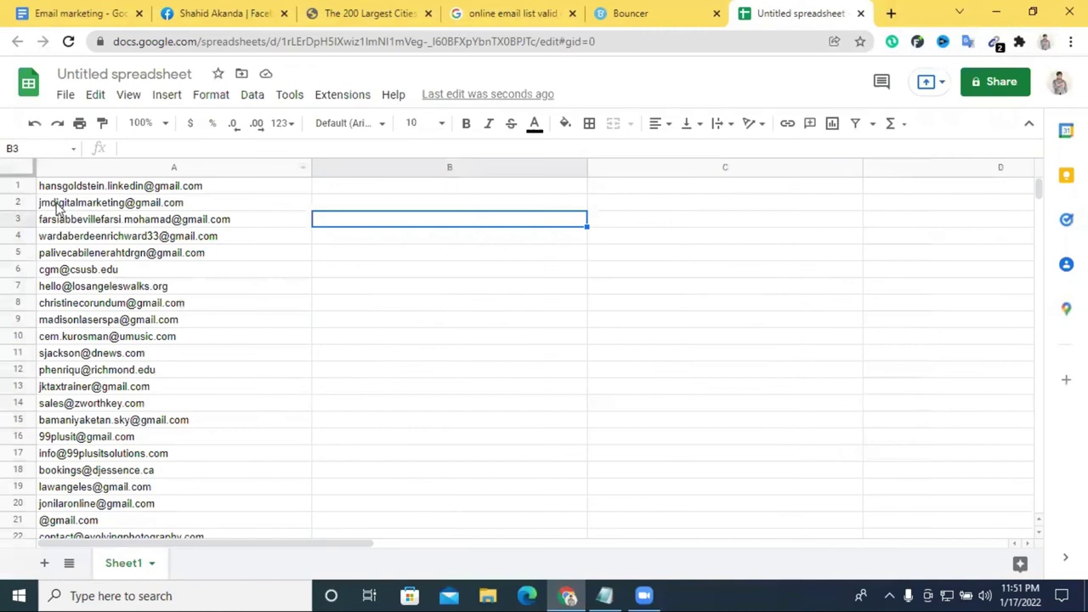
{"action": "left_click", "coordinate": [60, 208]}
{"action": "left_click", "coordinate": [122, 188]}
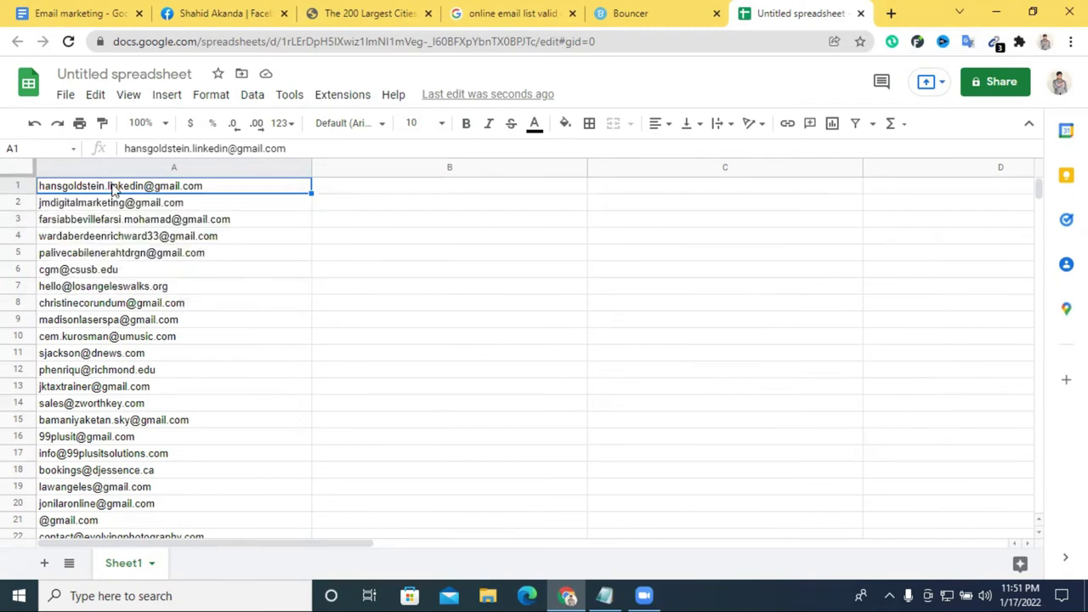
{"action": "double_click", "coordinate": [112, 187]}
{"action": "left_click", "coordinate": [453, 219]}
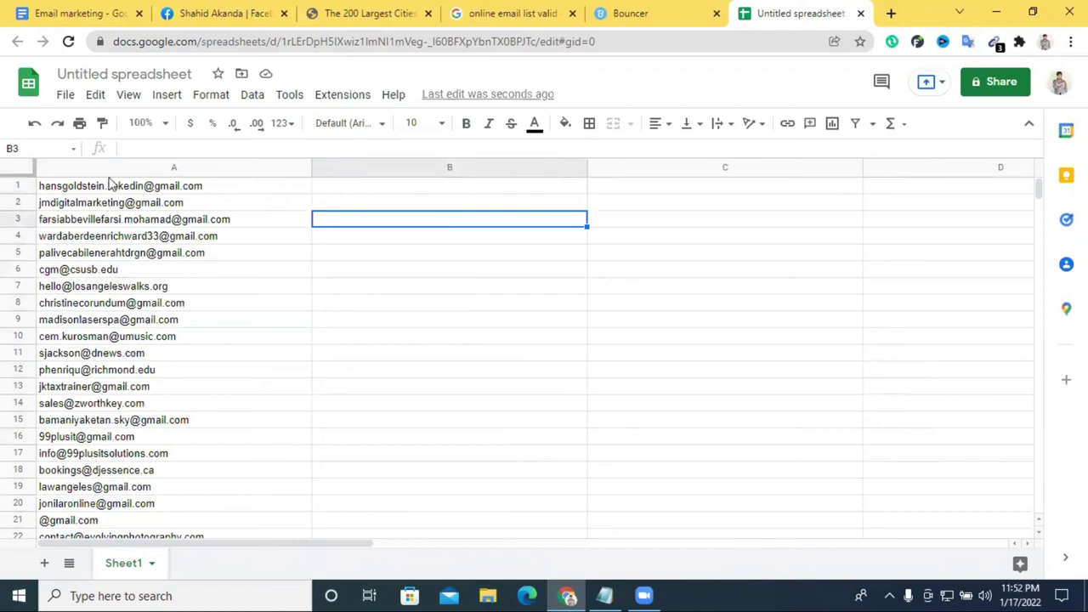
{"action": "left_click", "coordinate": [111, 187]}
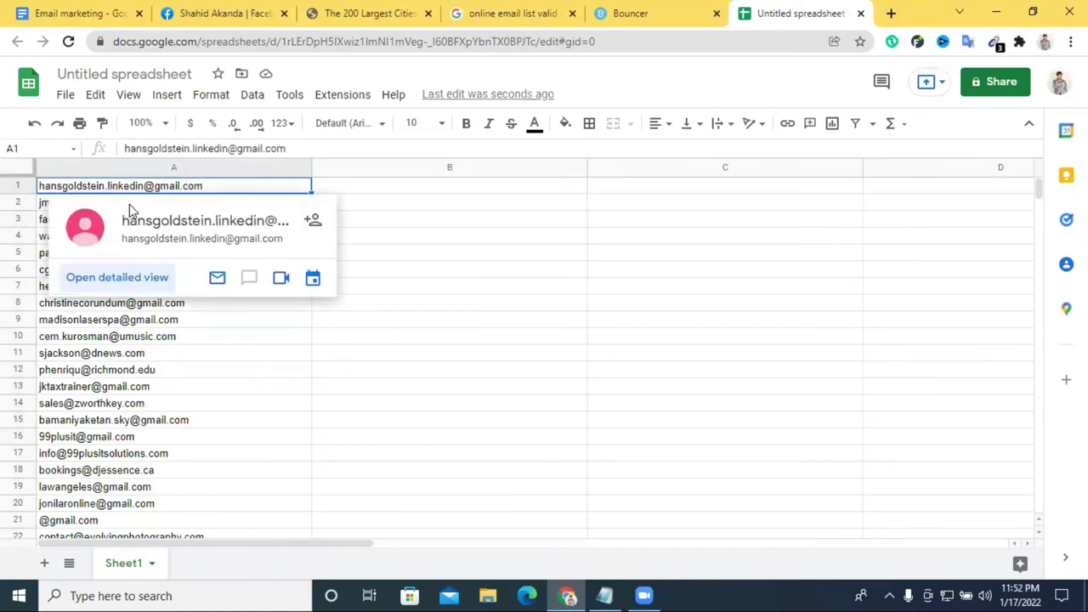
{"action": "left_click", "coordinate": [621, 254]}
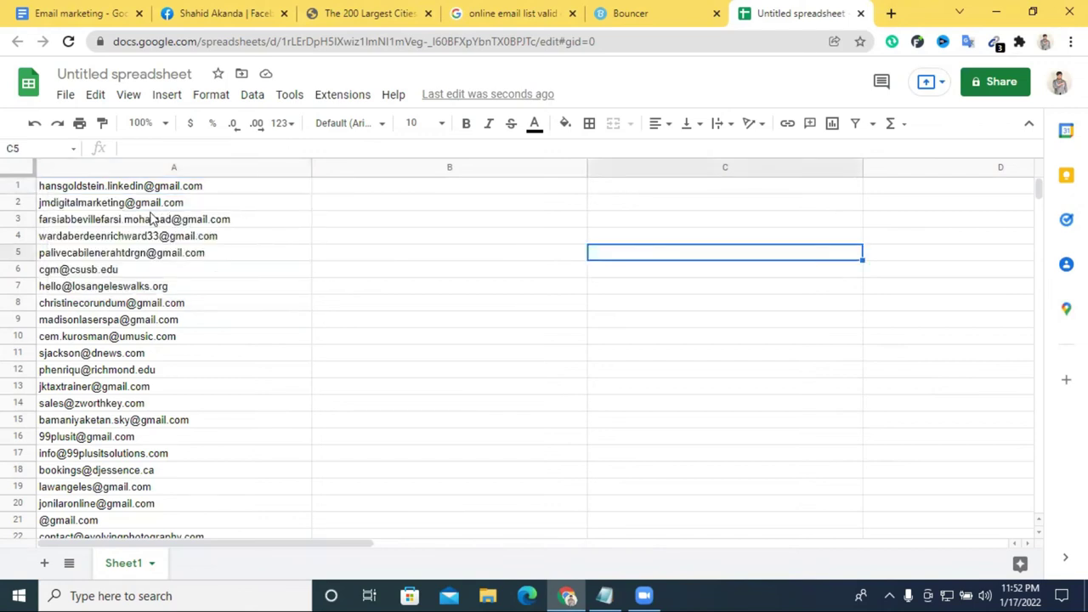
Step: Inspect the addresses in cells A2 through A4 without changing them
{"action": "left_click", "coordinate": [125, 207]}
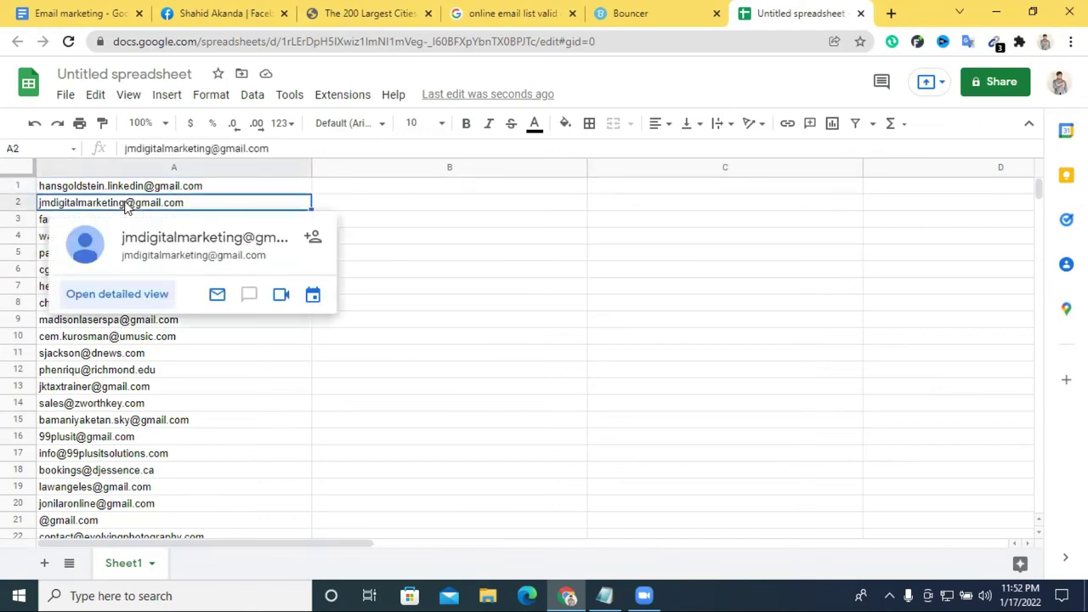
{"action": "double_click", "coordinate": [98, 219]}
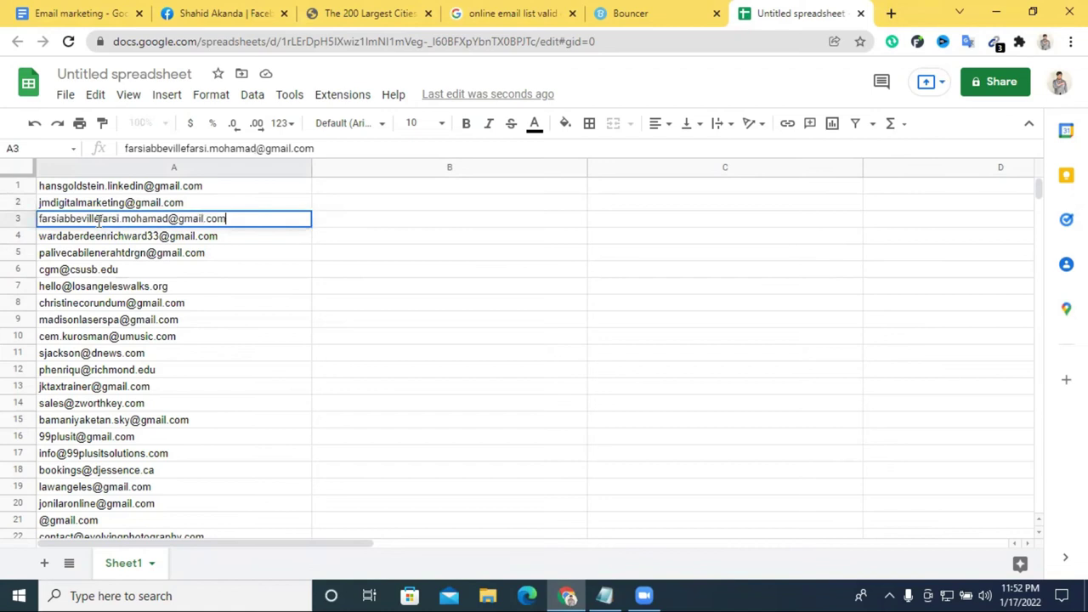
{"action": "left_click", "coordinate": [334, 223]}
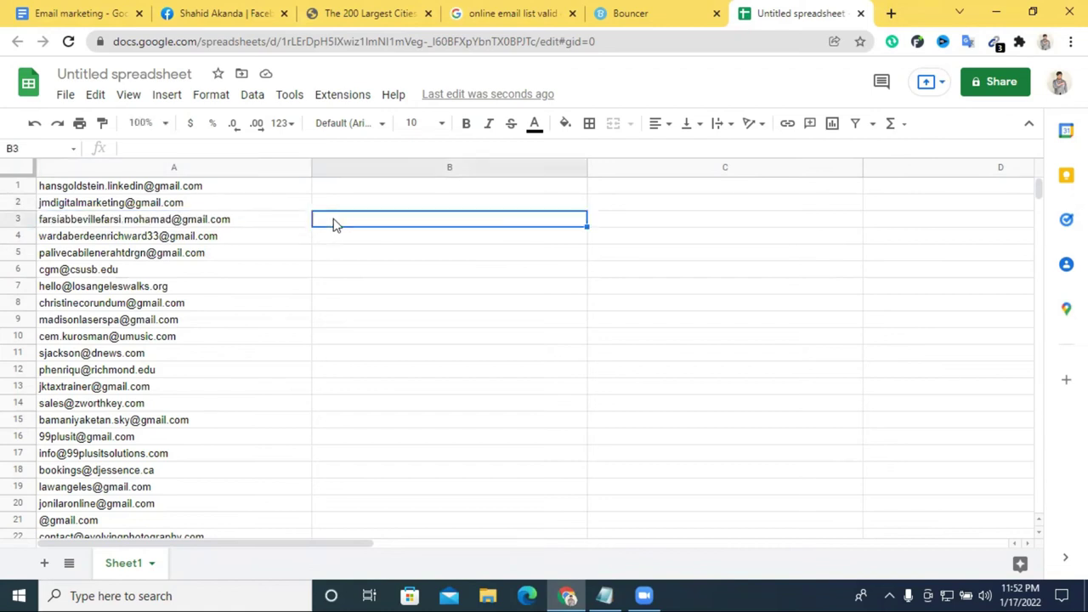
{"action": "left_click", "coordinate": [113, 222]}
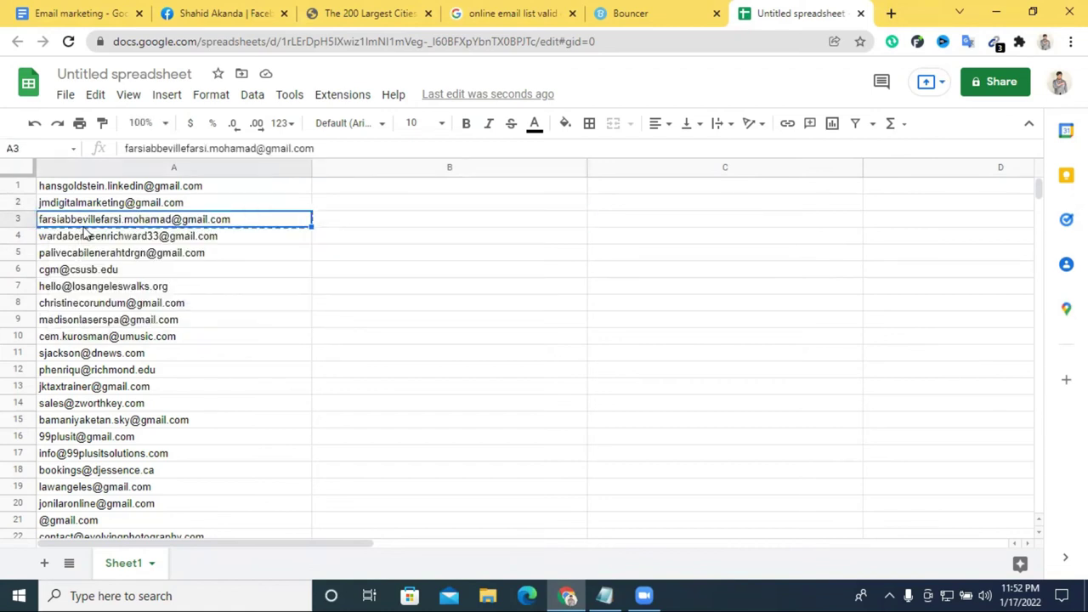
{"action": "double_click", "coordinate": [85, 235]}
{"action": "key", "text": "Tab"}
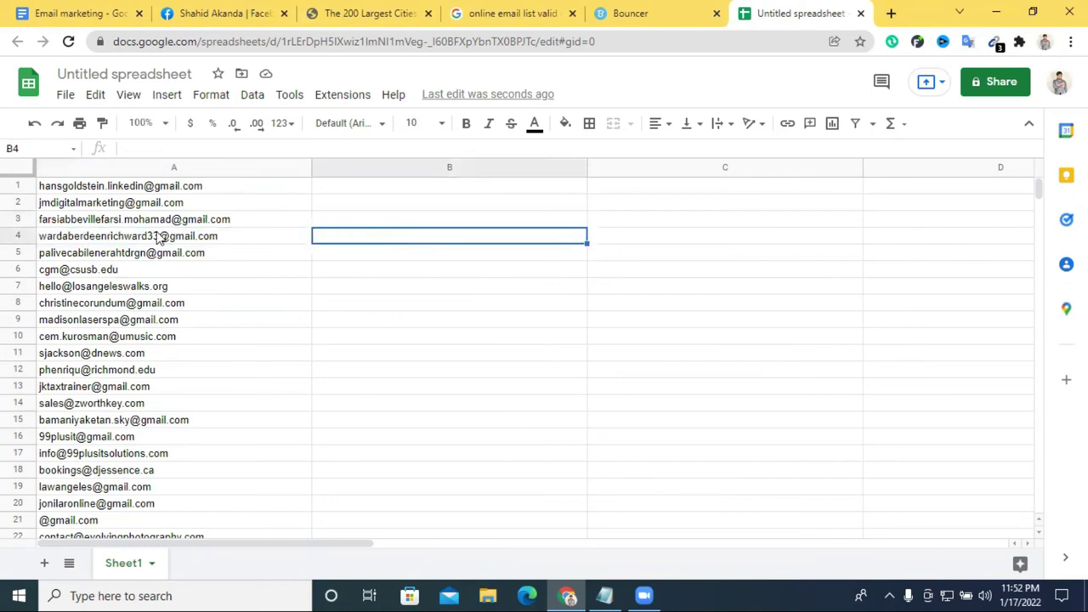
{"action": "left_click", "coordinate": [159, 238]}
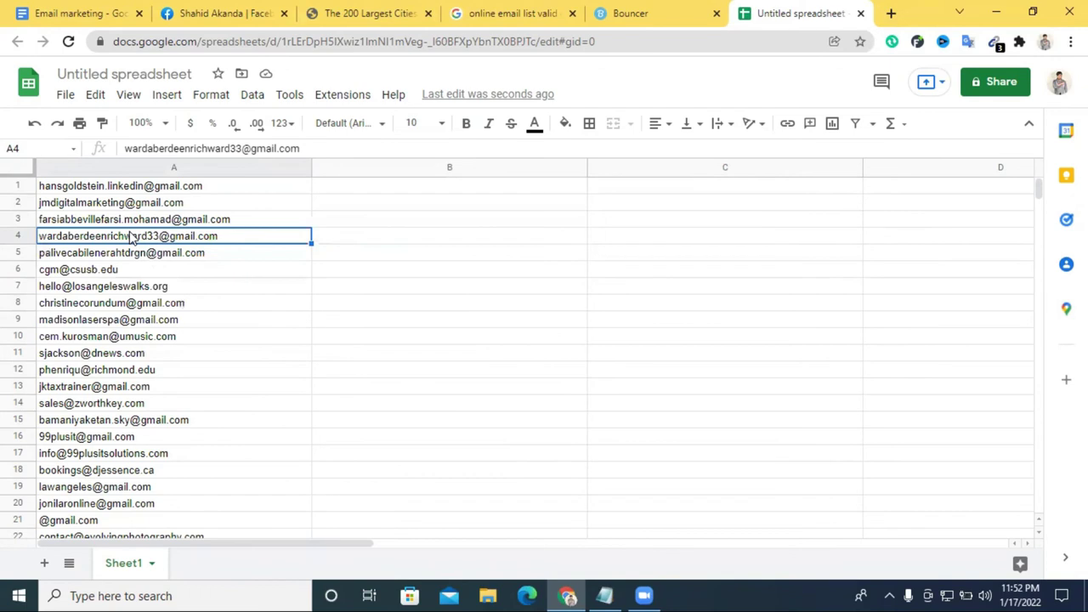
Step: Select A1:A24, cut the 24 addresses and clear them from column A
{"action": "scroll", "coordinate": [555, 317], "scroll_direction": "down", "scroll_amount": 2}
{"action": "left_click_drag", "start_coordinate": [169, 403], "coordinate": [53, 217]}
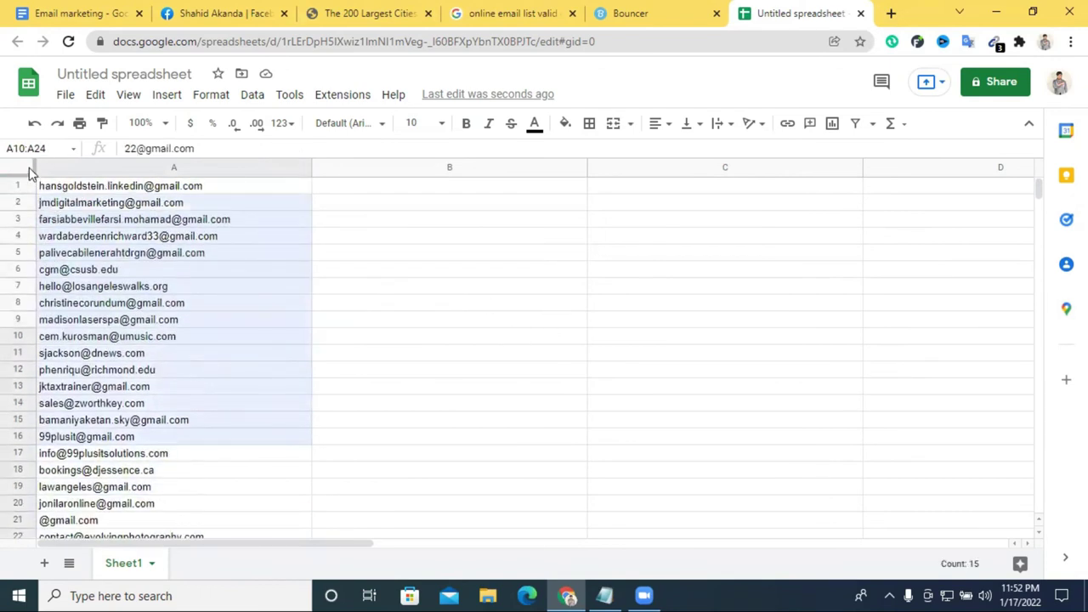
{"action": "left_click_drag", "start_coordinate": [29, 167], "coordinate": [43, 182]}
{"action": "right_click", "coordinate": [195, 251]}
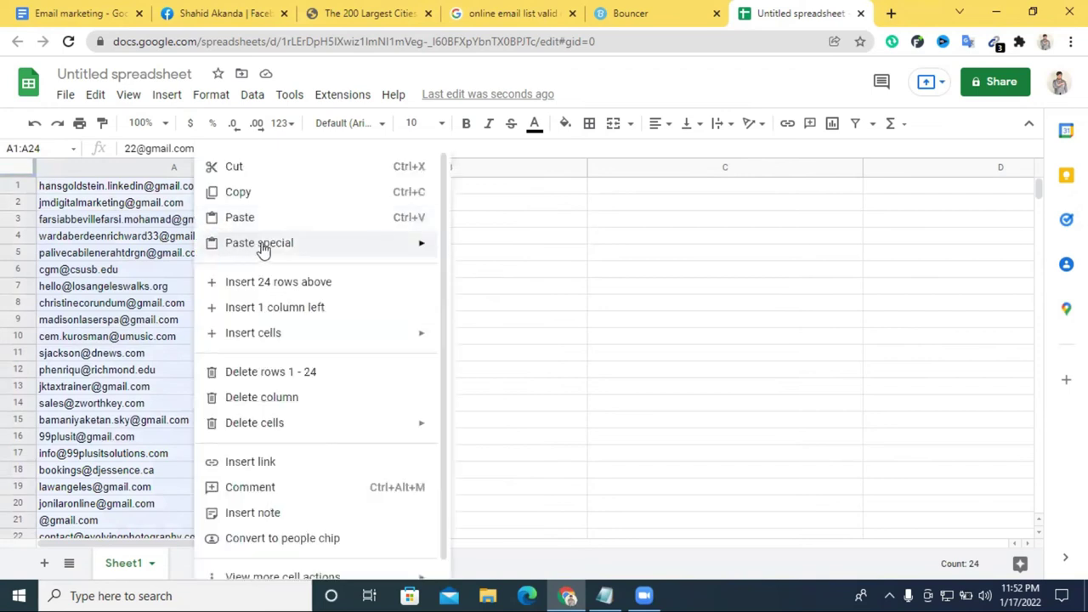
{"action": "left_click", "coordinate": [260, 169]}
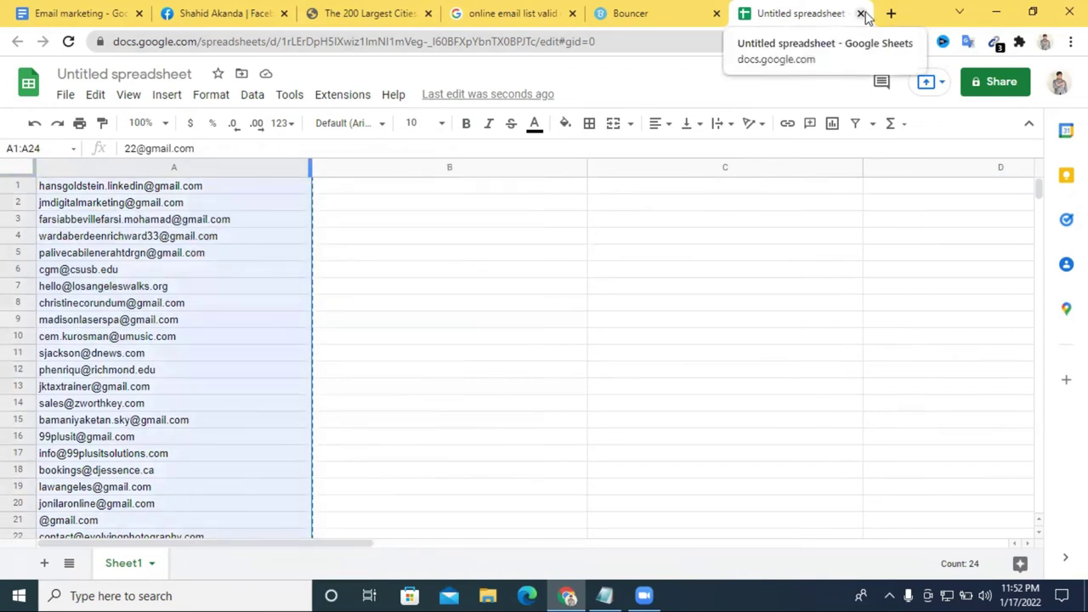
{"action": "key", "text": "Delete"}
Step: Close the Untitled spreadsheet and reach Gmail from a fresh Chrome tab
{"action": "left_click", "coordinate": [861, 13]}
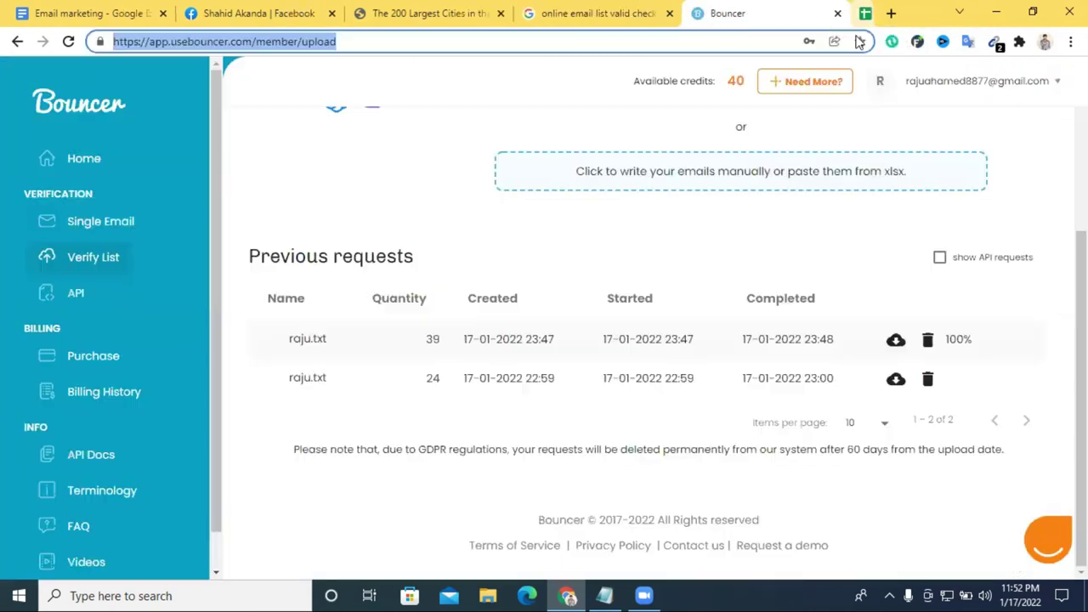
{"action": "left_click", "coordinate": [889, 12]}
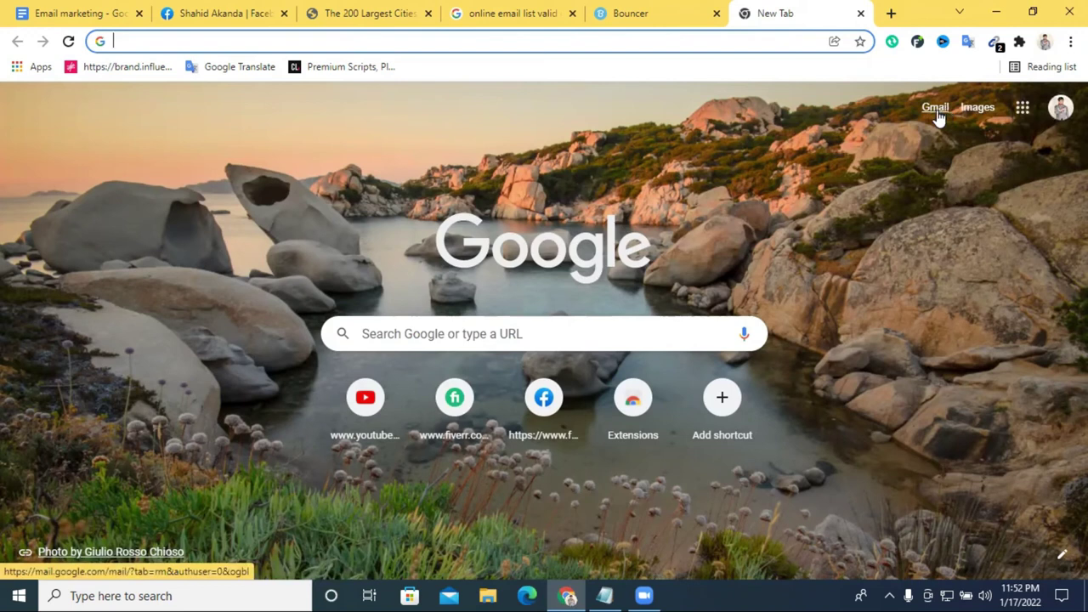
{"action": "left_click", "coordinate": [936, 112]}
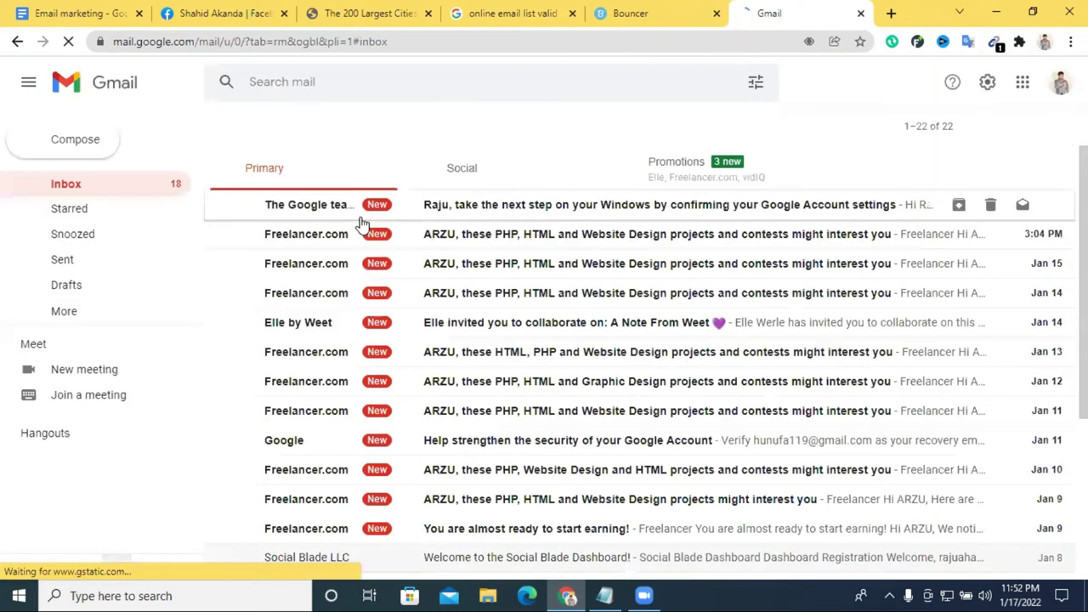
Step: Start a new Gmail message with the verified email list pasted into its To field
{"action": "left_click", "coordinate": [102, 136]}
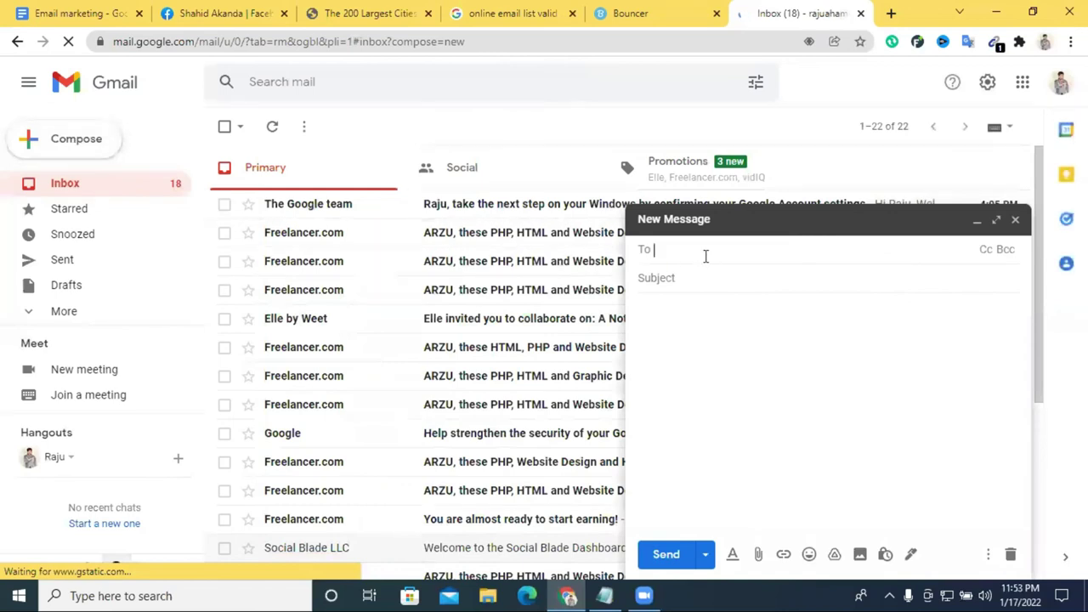
{"action": "right_click", "coordinate": [702, 249]}
{"action": "left_click", "coordinate": [756, 377]}
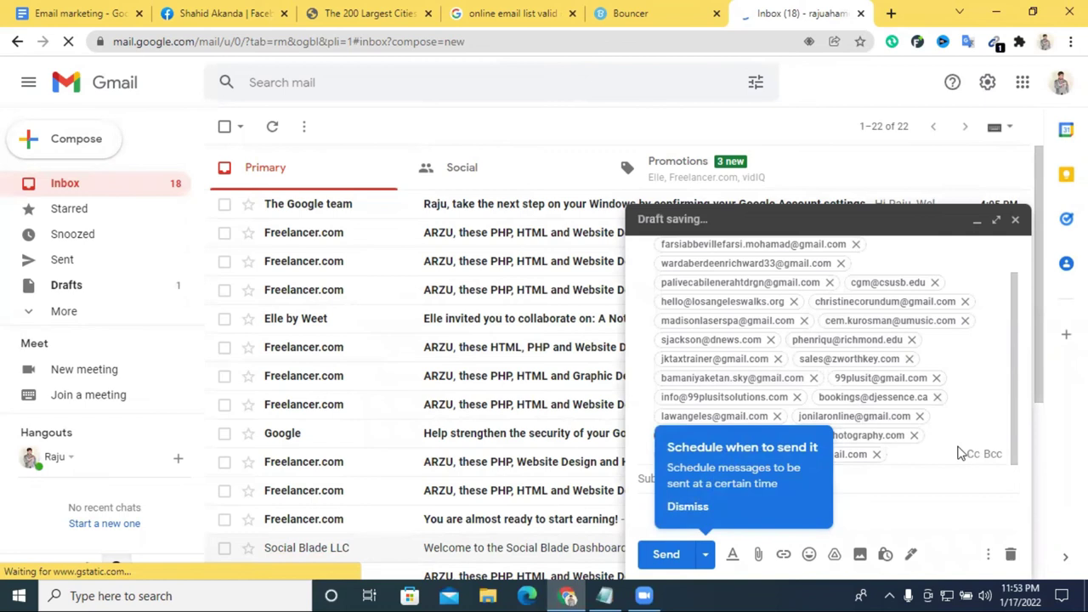
{"action": "left_click", "coordinate": [690, 507]}
{"action": "scroll", "coordinate": [731, 421], "scroll_direction": "up", "scroll_amount": 2}
{"action": "scroll", "coordinate": [742, 438], "scroll_direction": "down", "scroll_amount": 1}
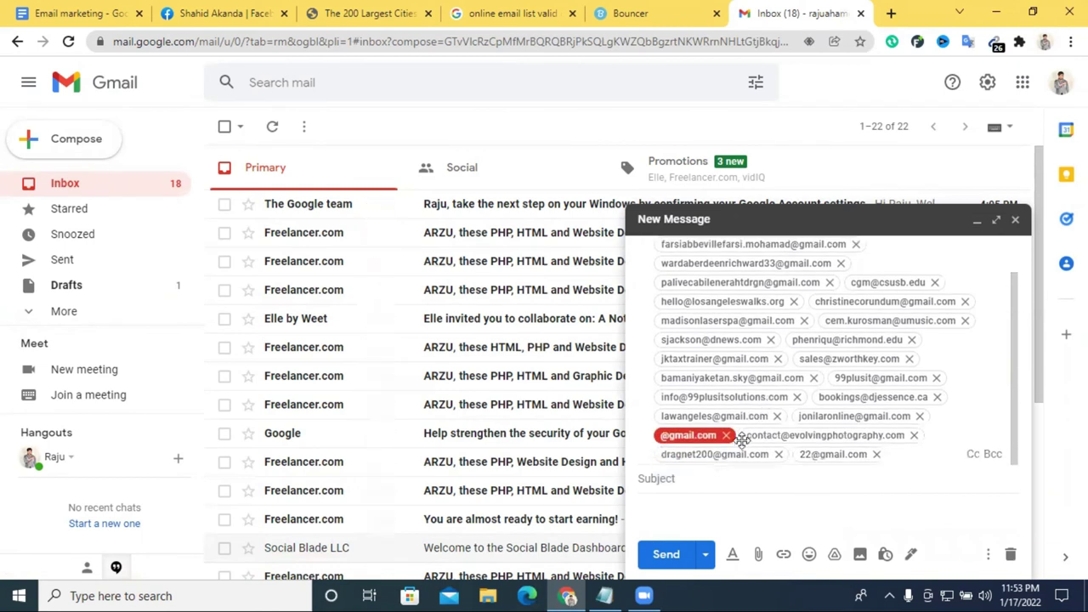
{"action": "left_click", "coordinate": [729, 436]}
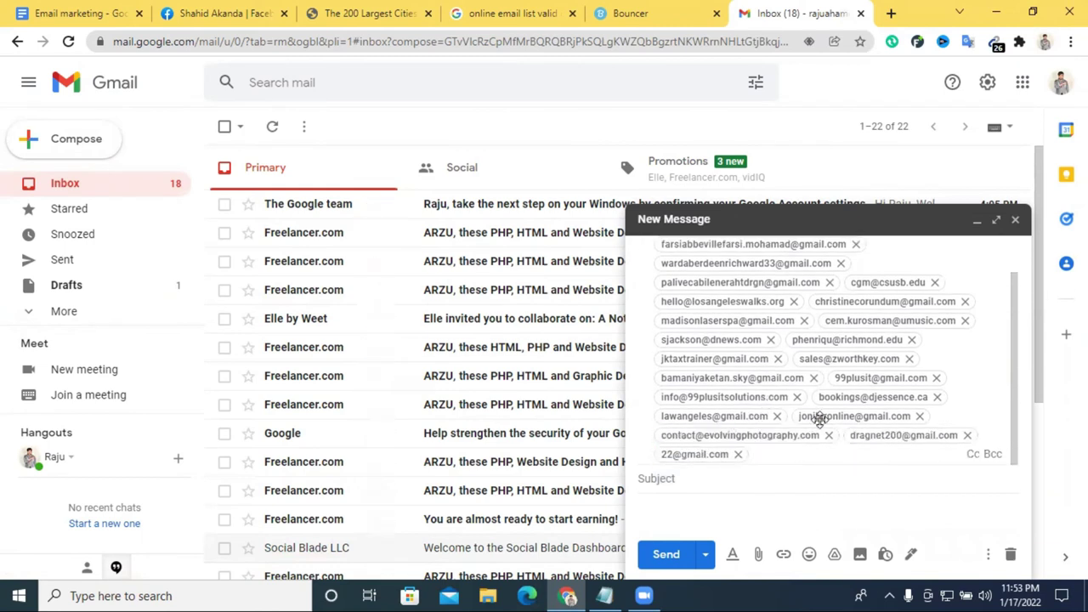
{"action": "scroll", "coordinate": [814, 420], "scroll_direction": "up", "scroll_amount": 1}
{"action": "scroll", "coordinate": [789, 388], "scroll_direction": "down", "scroll_amount": 2}
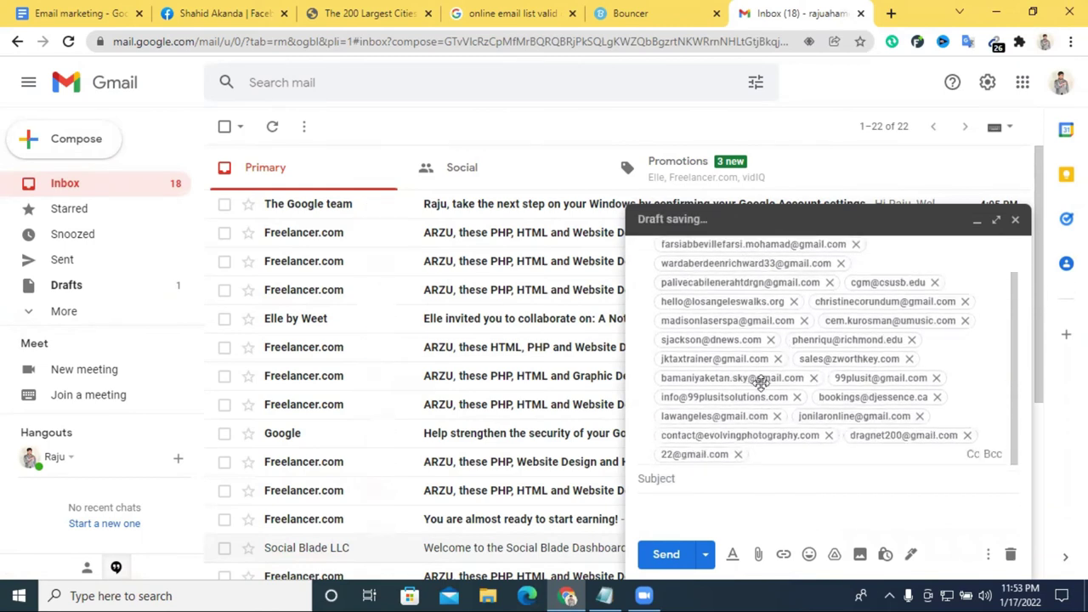
{"action": "scroll", "coordinate": [757, 385], "scroll_direction": "up", "scroll_amount": 2}
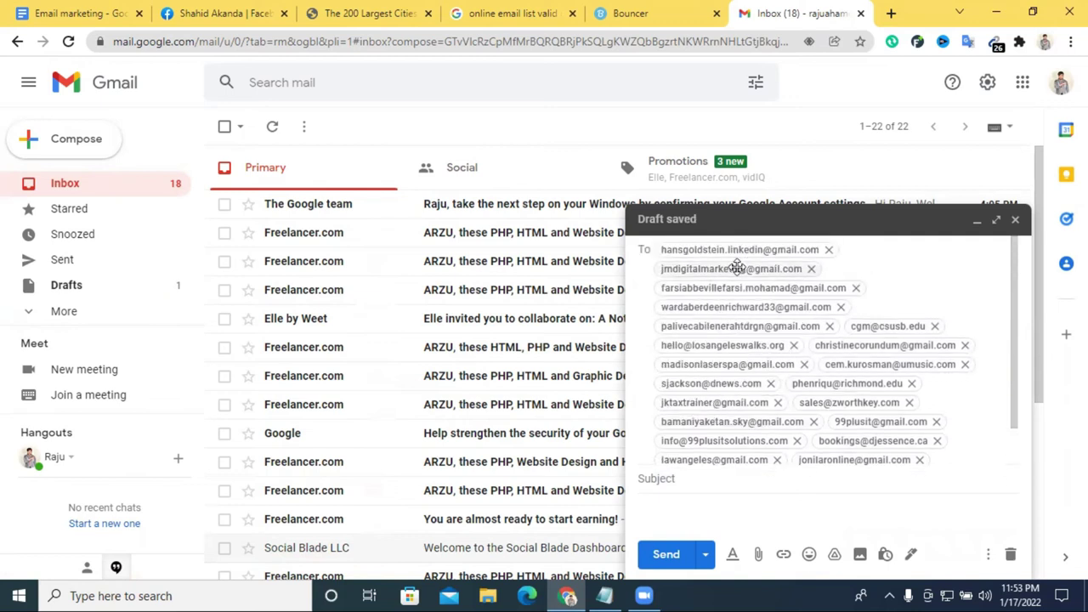
{"action": "mouse_move", "coordinate": [712, 289]}
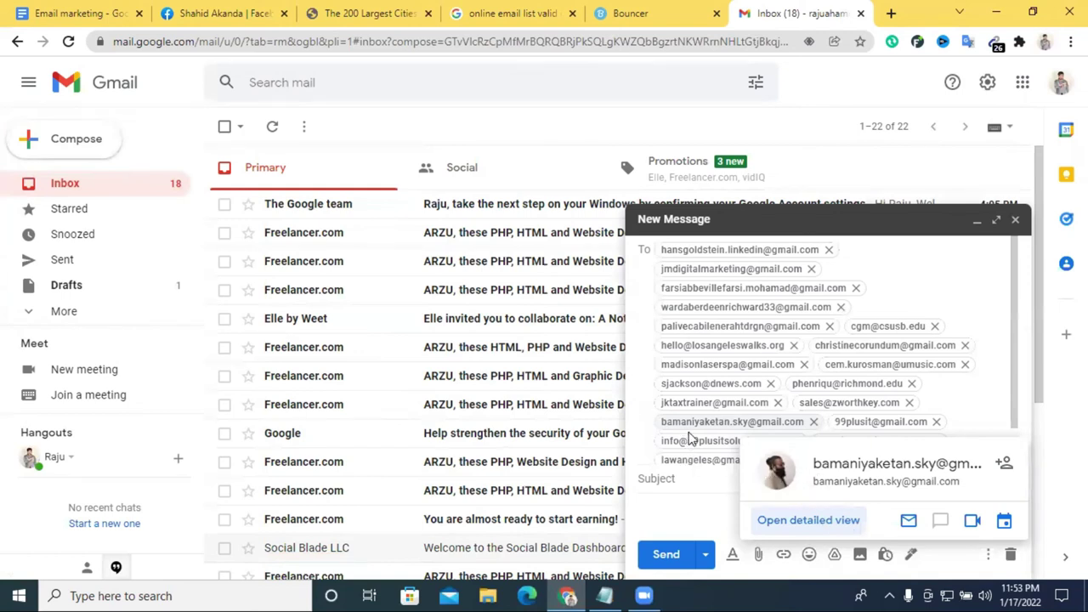
{"action": "scroll", "coordinate": [660, 451], "scroll_direction": "down", "scroll_amount": 1}
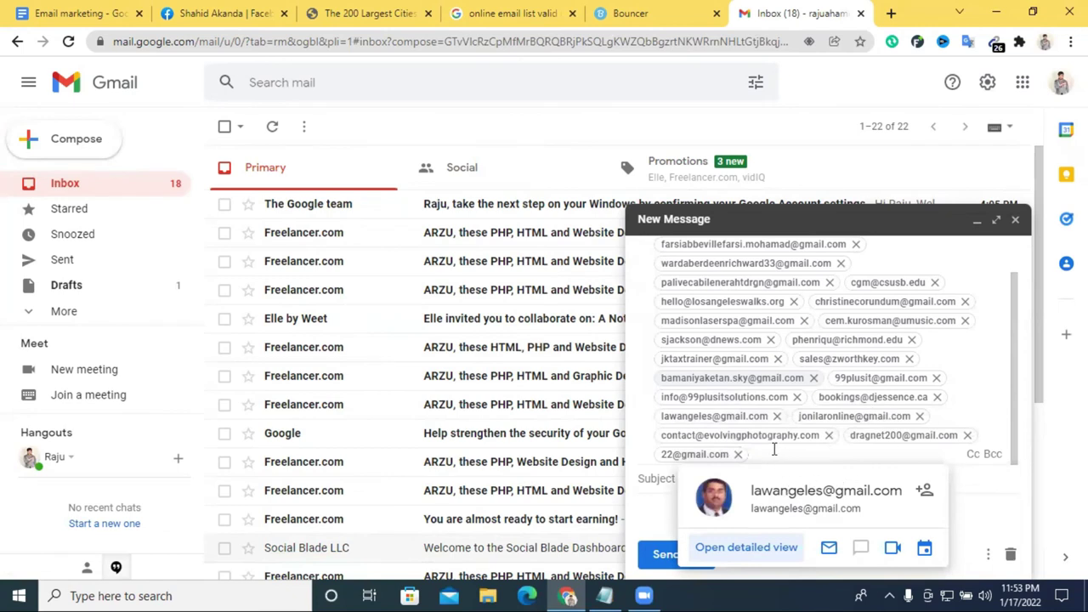
{"action": "scroll", "coordinate": [805, 454], "scroll_direction": "up", "scroll_amount": 1}
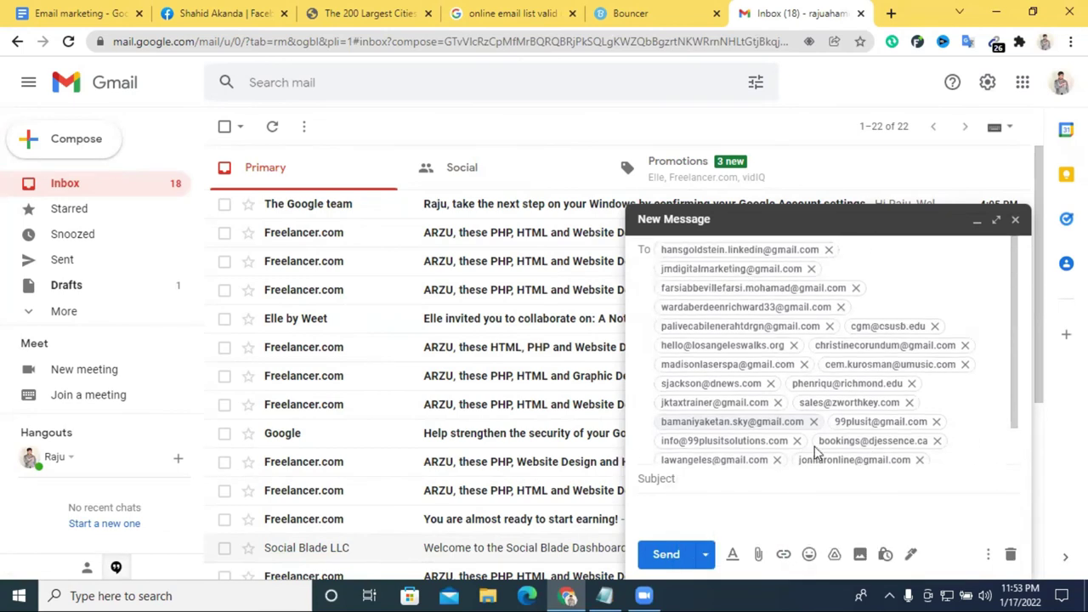
{"action": "scroll", "coordinate": [780, 277], "scroll_direction": "down", "scroll_amount": 1}
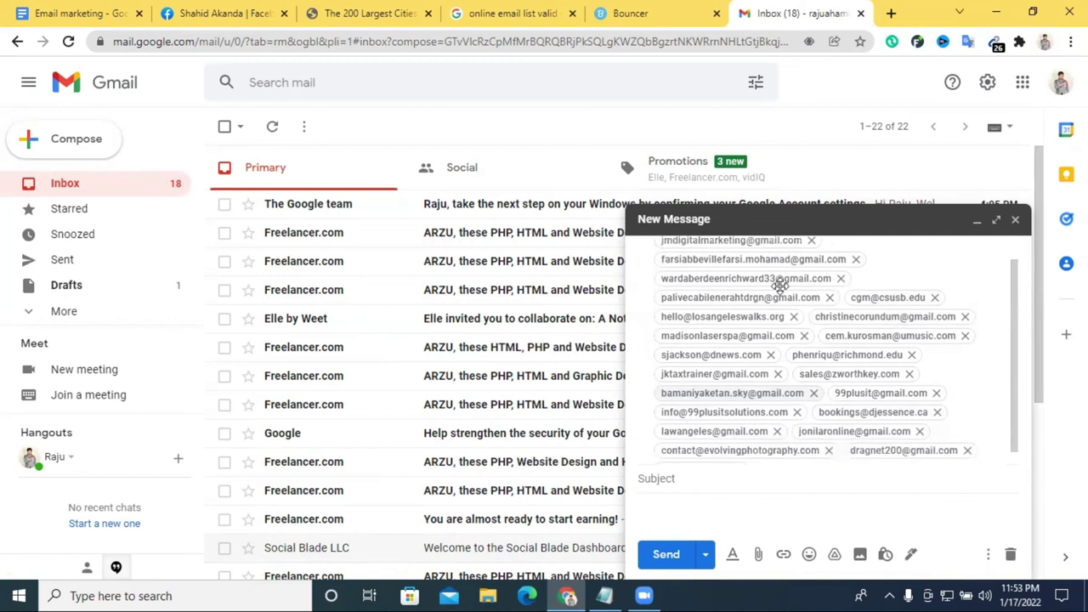